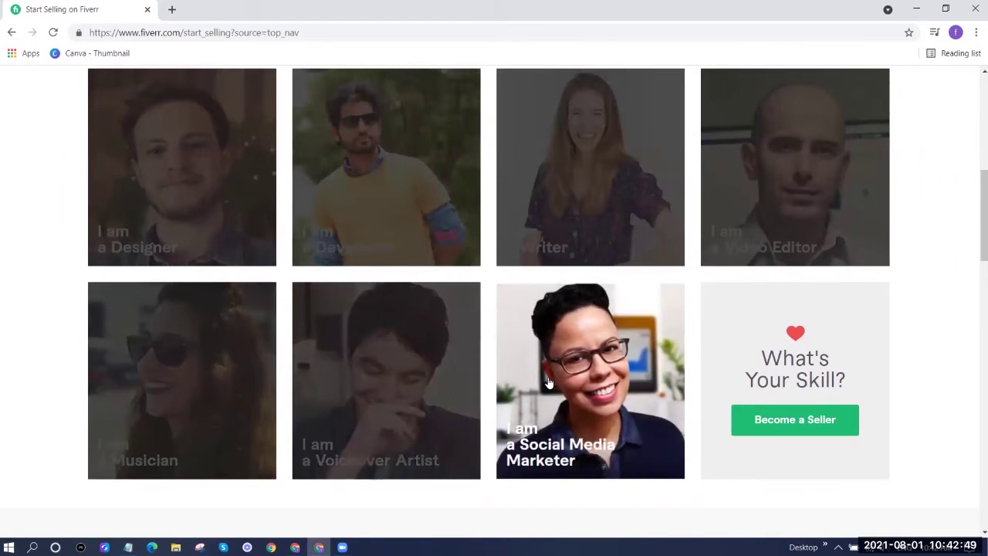
Open the Fiverr sign-up form and submit the new account's e-mail address
left_click(787, 420)
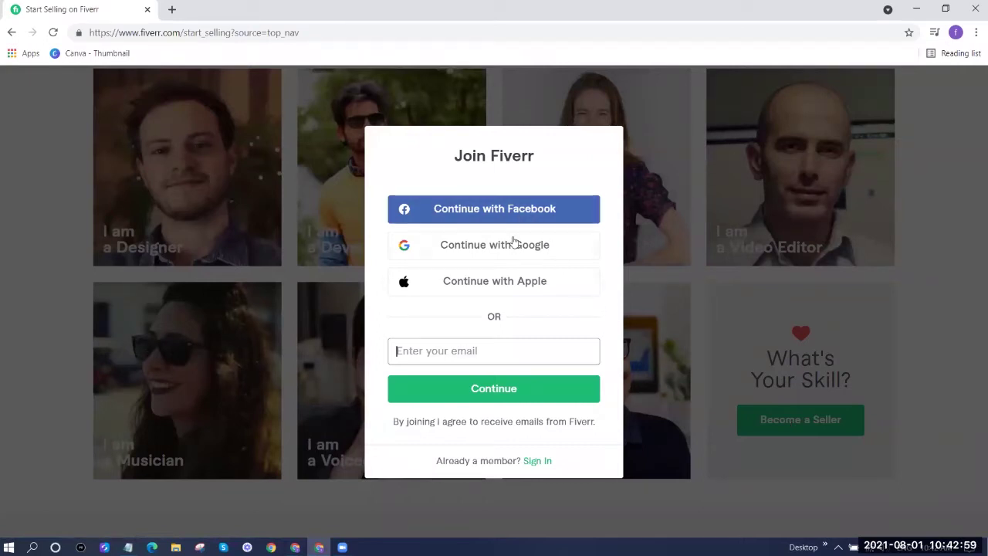
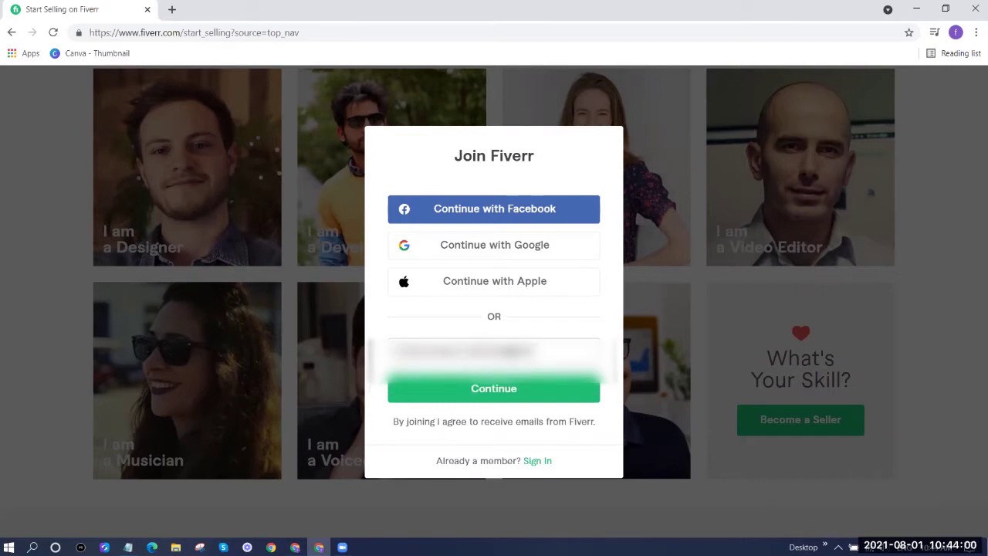
left_click(500, 390)
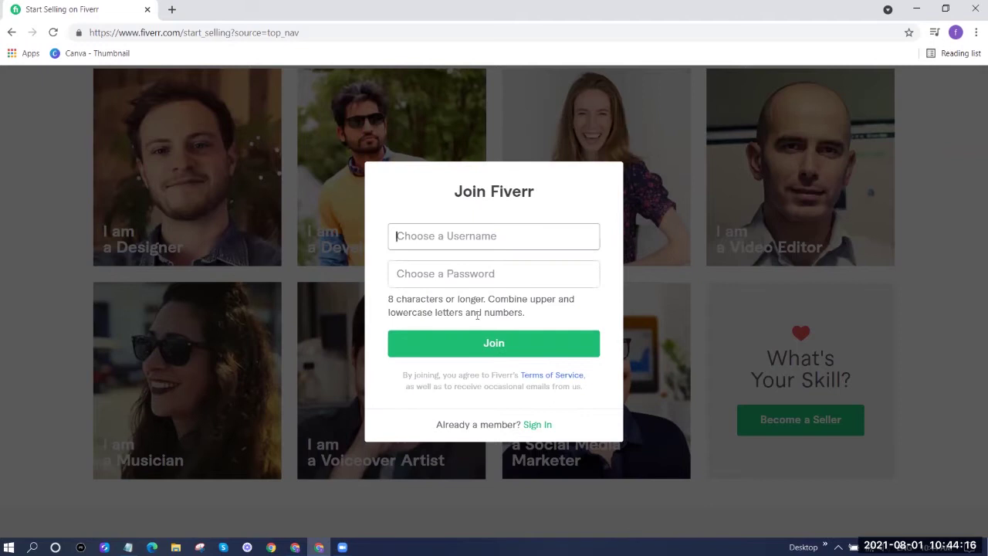
Enter a username and account password, then join to create the account
type("user")
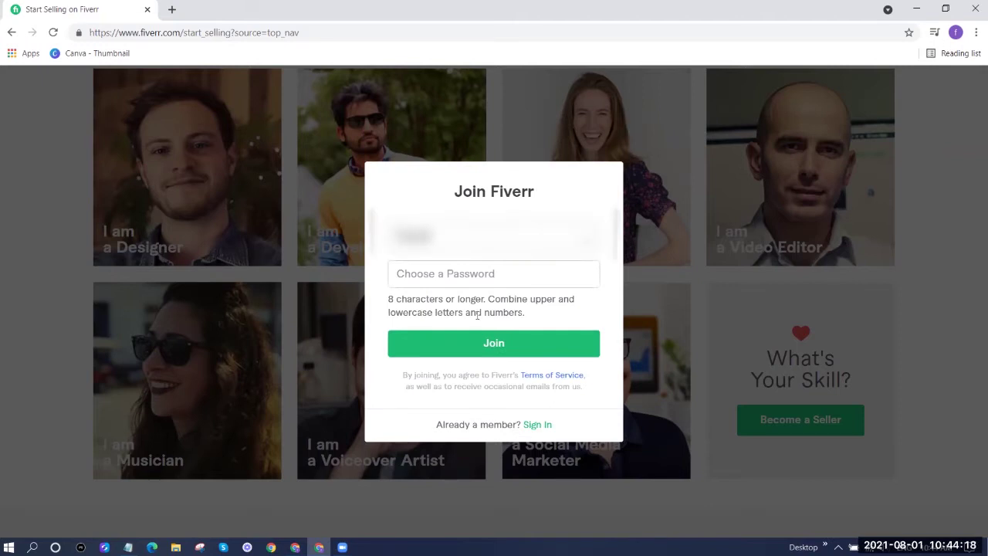
key("Tab")
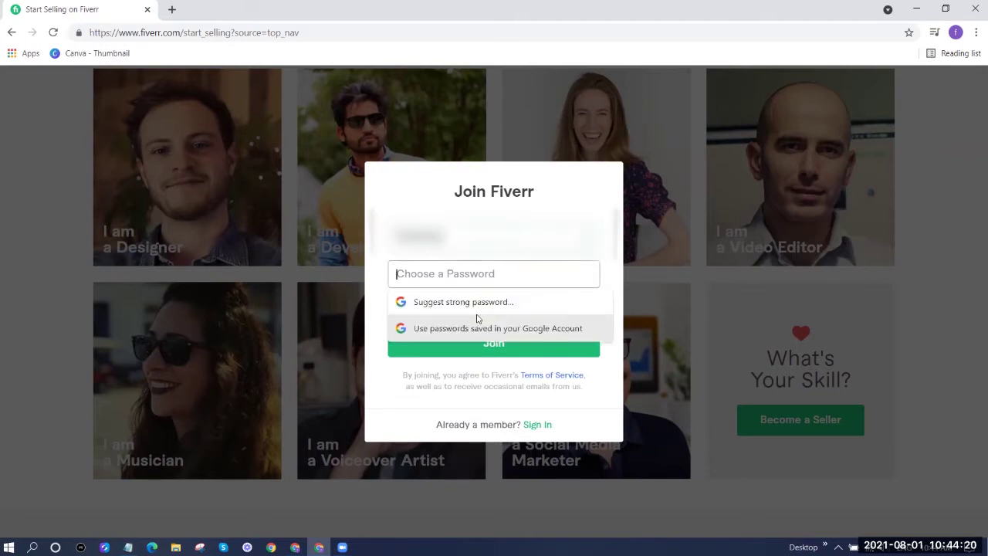
type("••••••••••••")
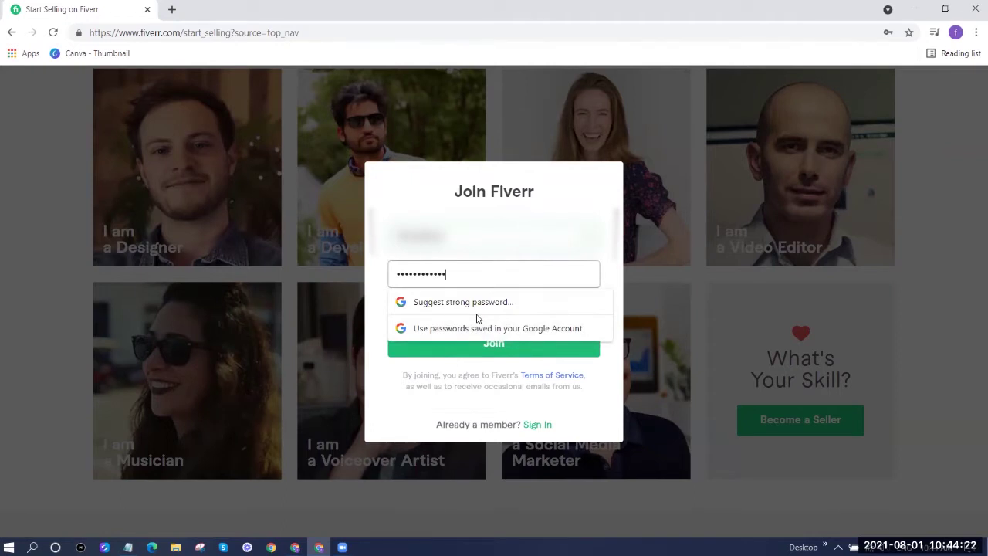
left_click(382, 372)
left_click(459, 343)
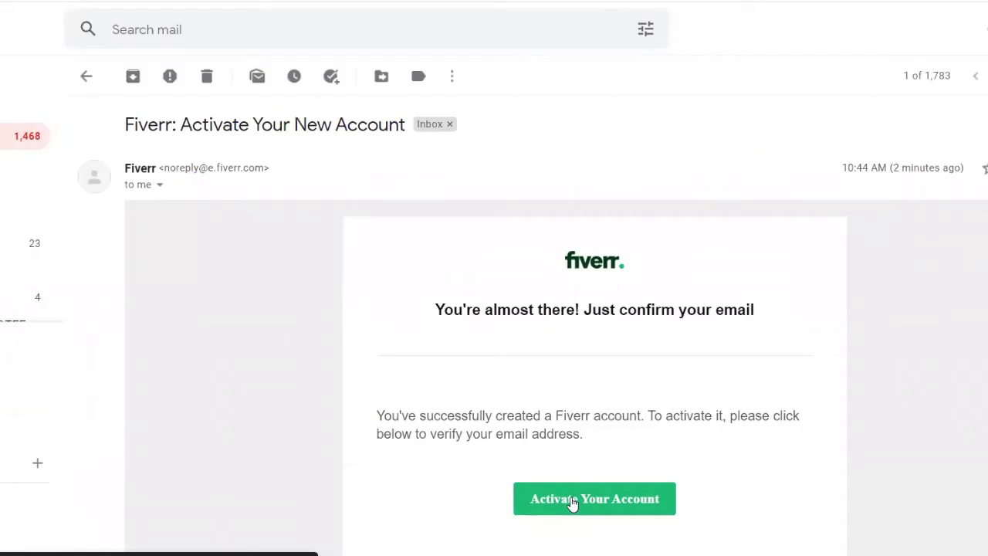
Activate the account, then start seller onboarding via Become a Seller in the profile menu
left_click(572, 500)
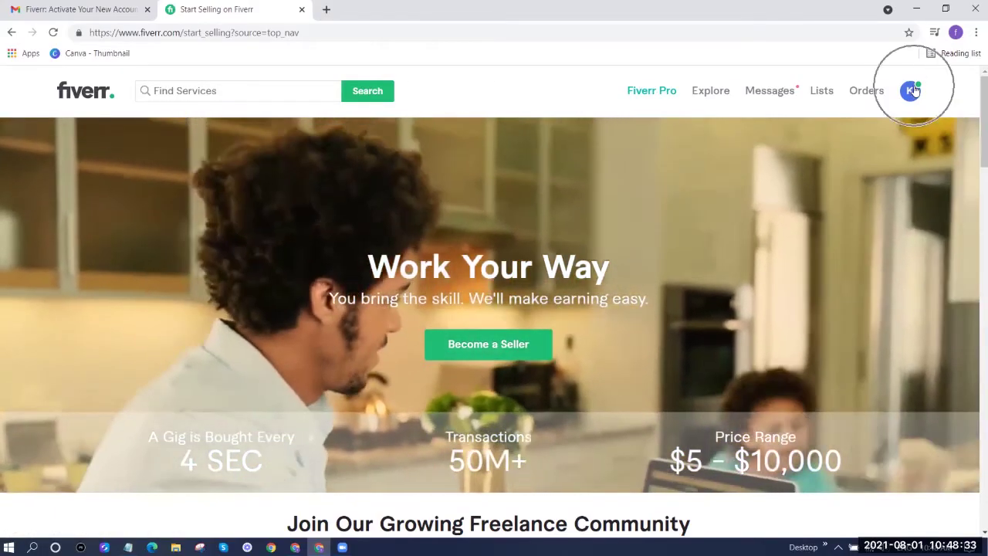
left_click(912, 90)
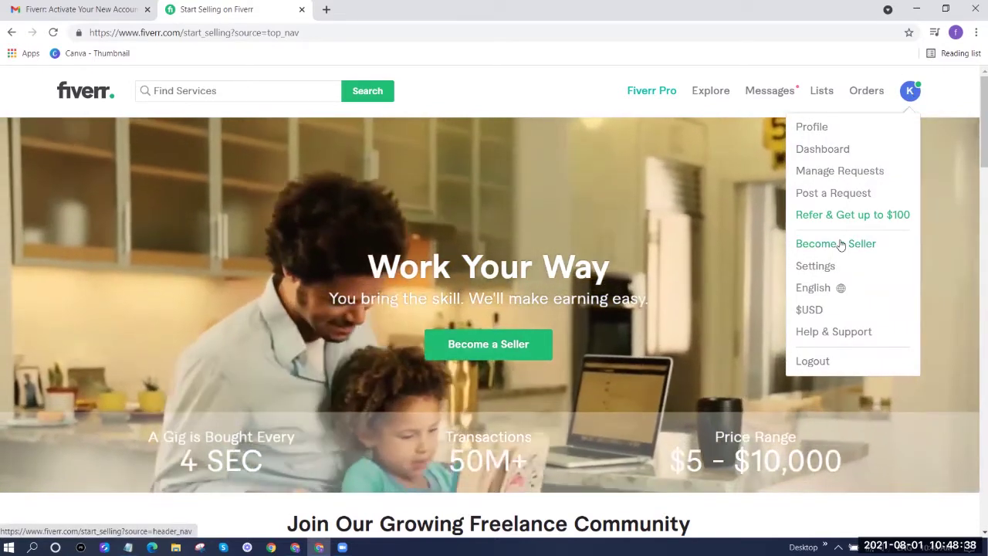
left_click(841, 244)
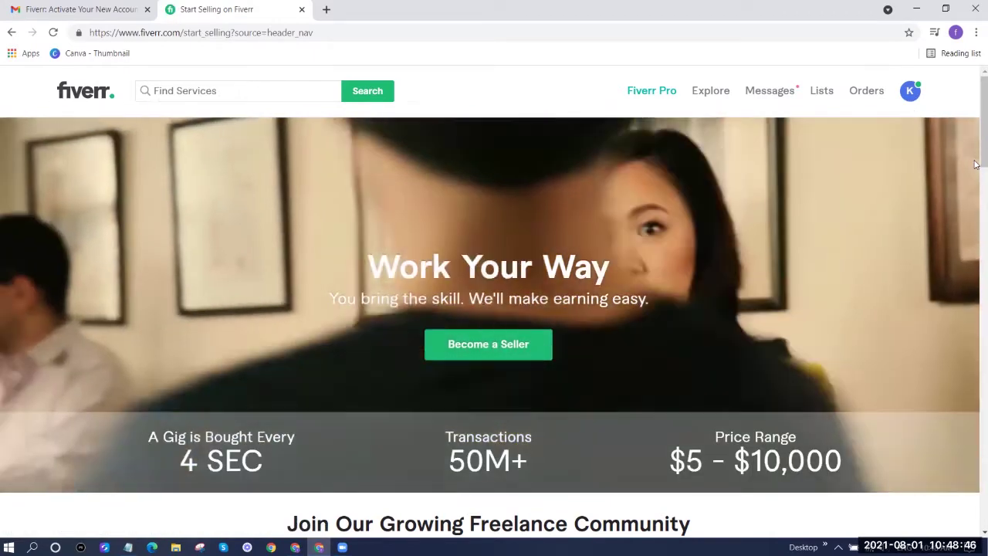
scroll(975, 203, "down", 3)
scroll(975, 203, "down", 5)
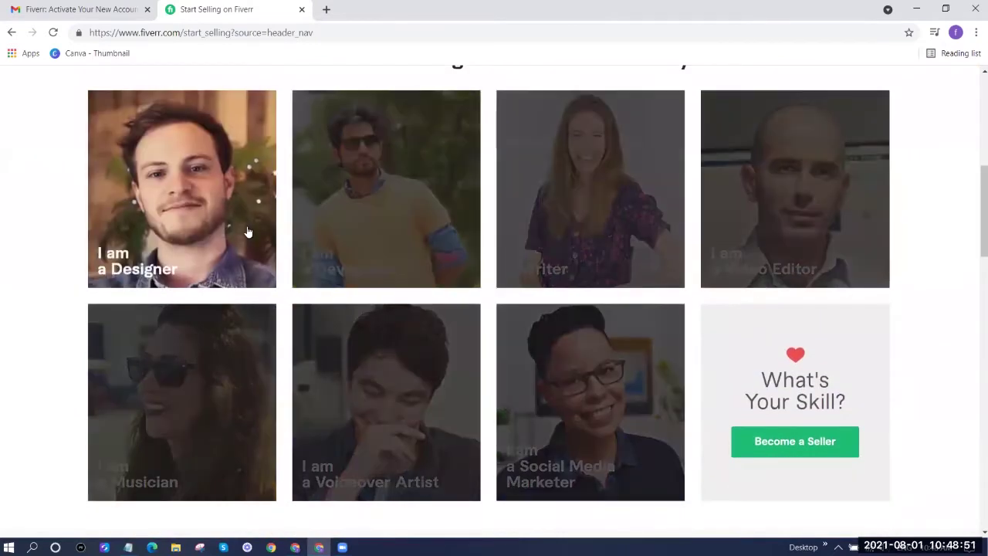
scroll(776, 387, "down", 1)
left_click(776, 385)
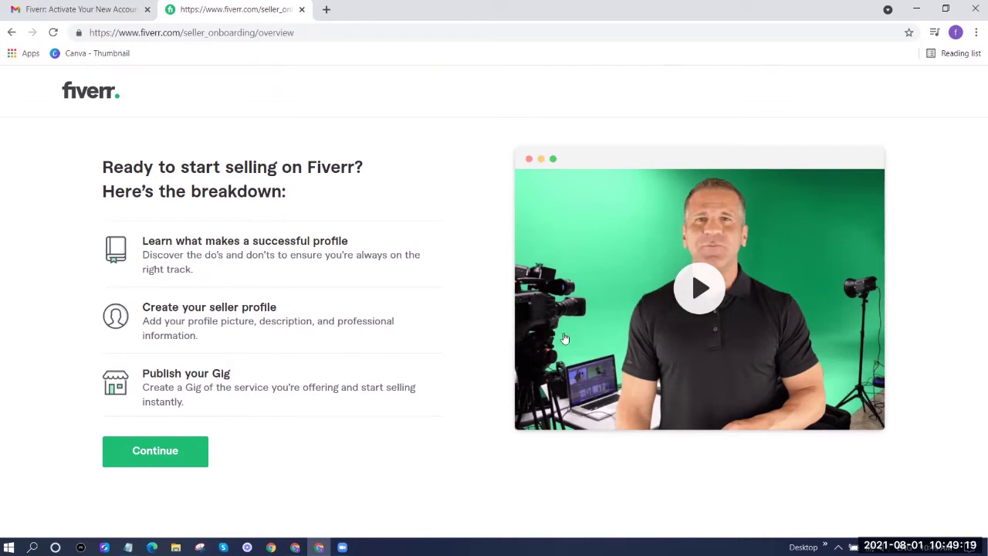
Continue past the overview, do's and don'ts pages to reach Personal Info
left_click(142, 463)
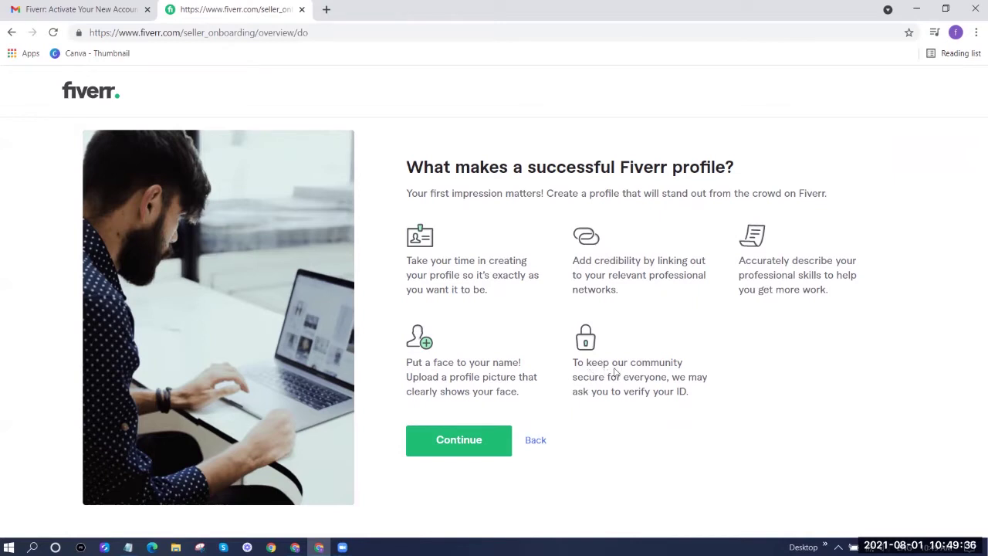
left_click(487, 446)
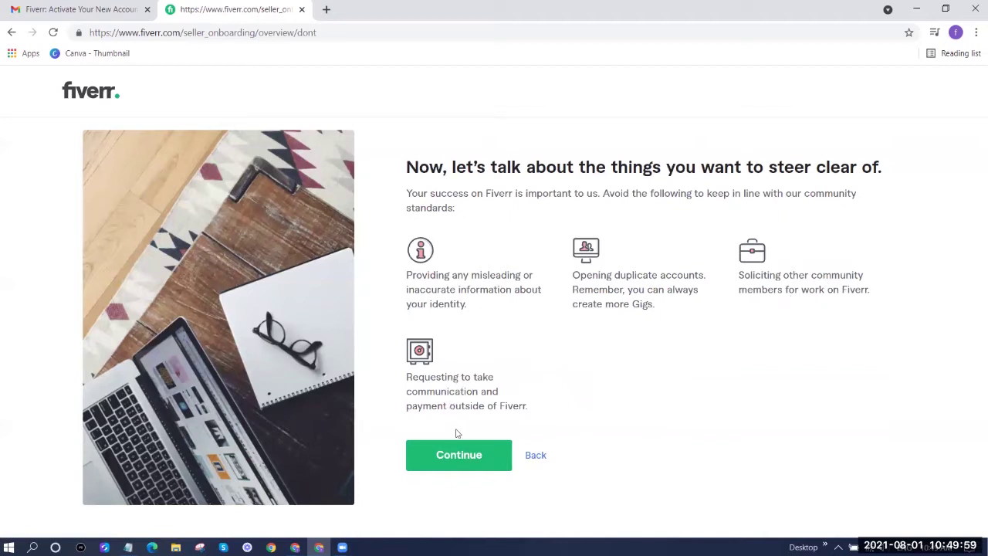
left_click(457, 460)
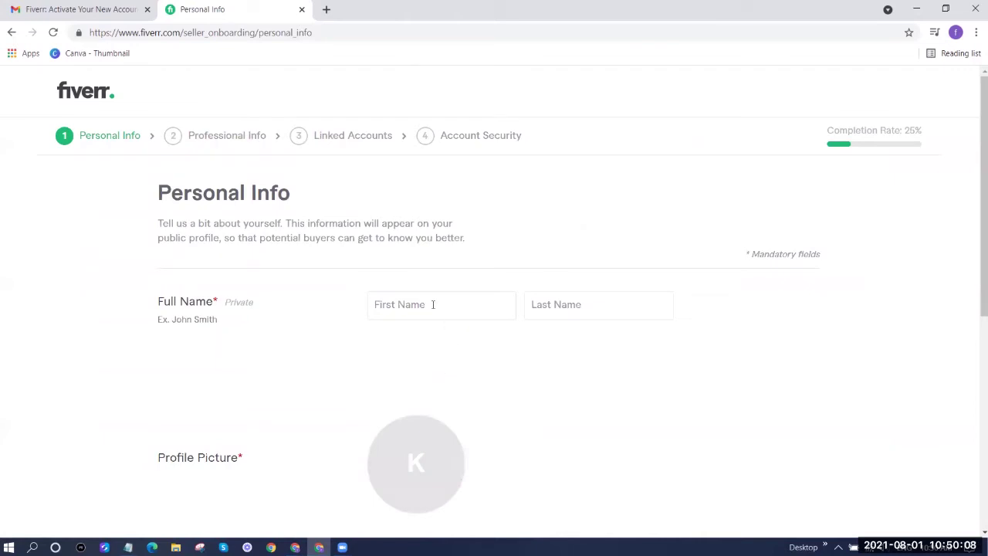
Enter the seller's first and last name in the Personal Info form
key("Tab")
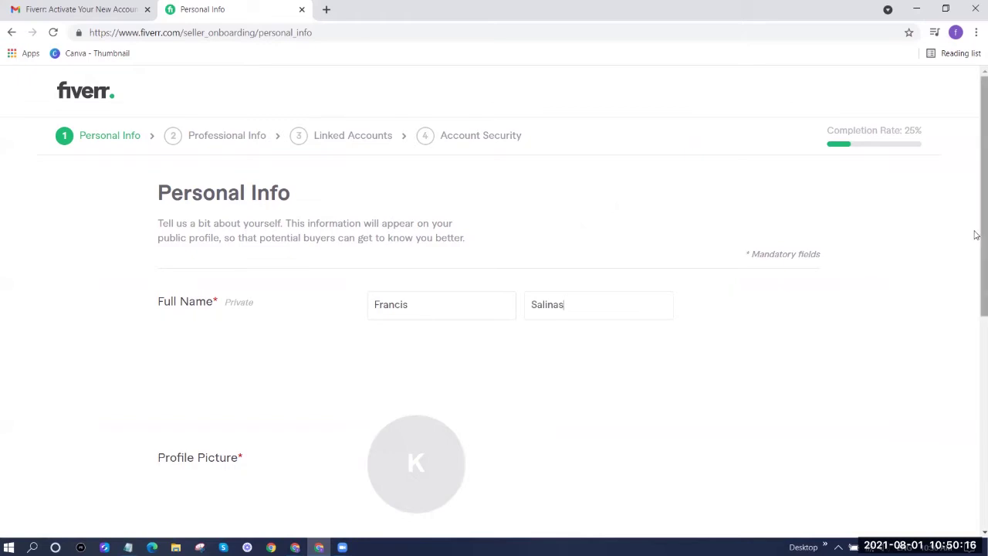
left_click_drag(977, 232, 974, 360)
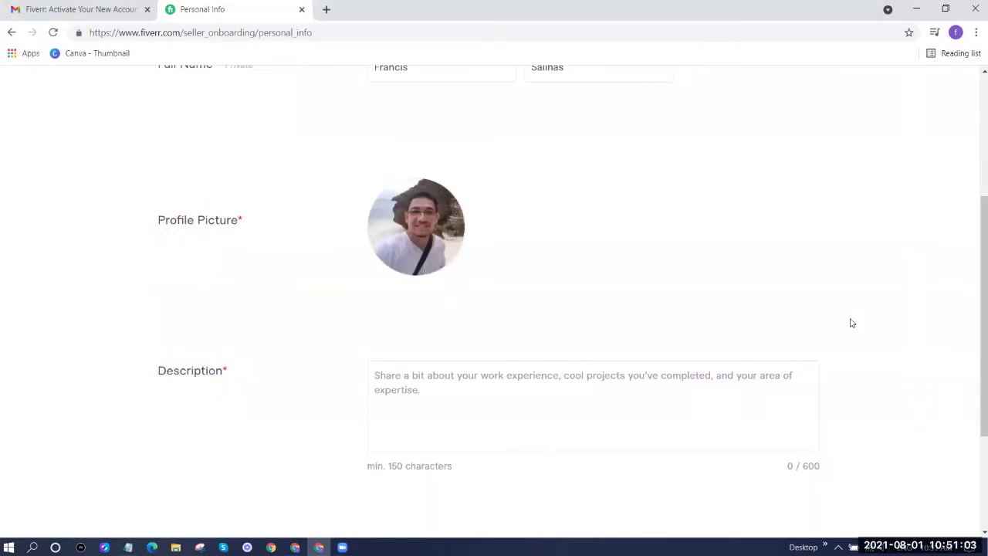
Write a description as a freelance graphics artist from the Philippines with satisfied clients
left_click(752, 385)
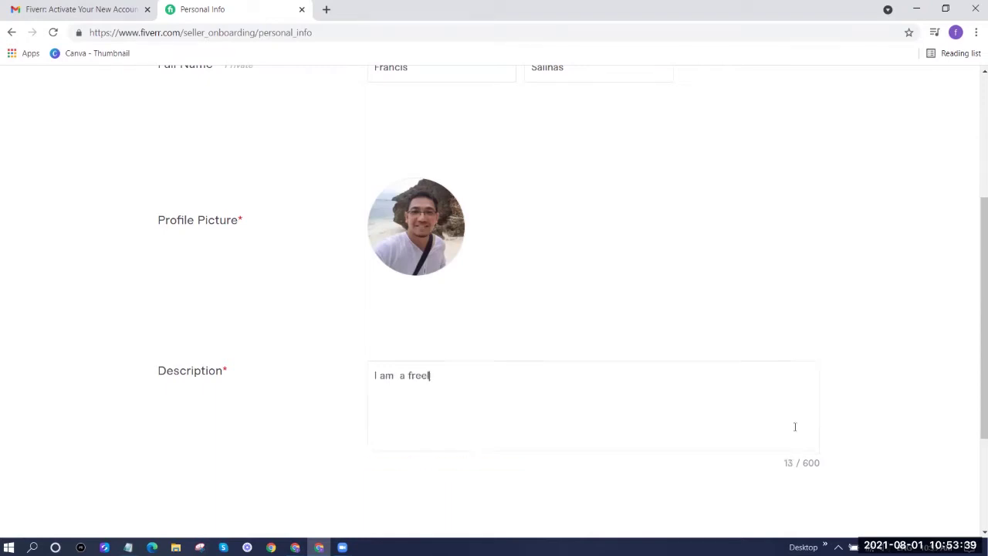
type("lance graphics artist from the Philippines and have been designing")
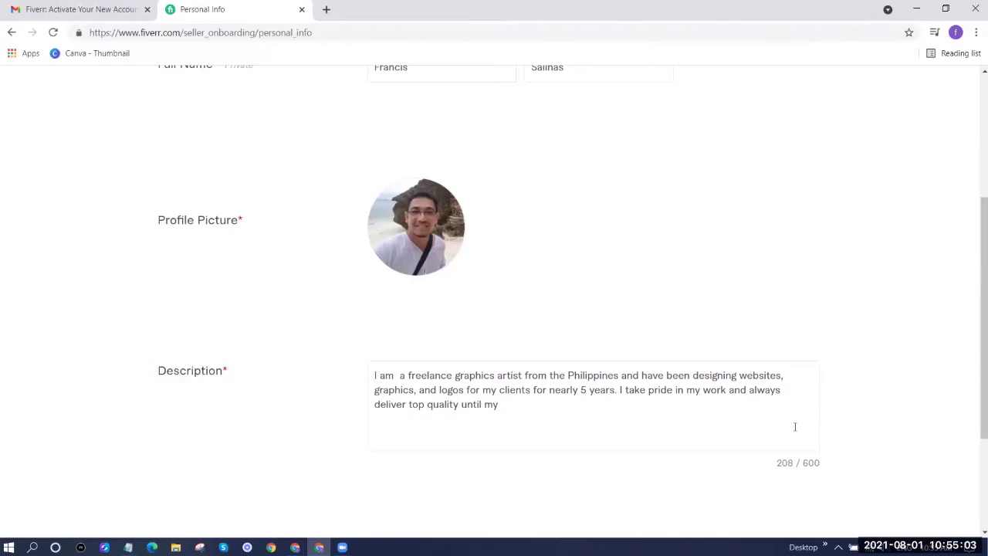
type("clients are sati")
type("sfied with the end result")
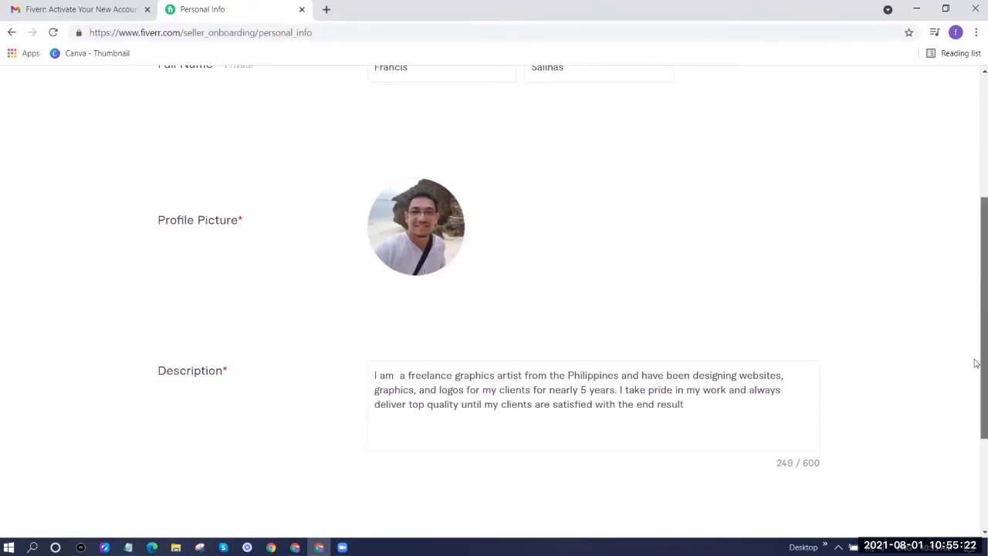
left_click_drag(975, 360, 976, 432)
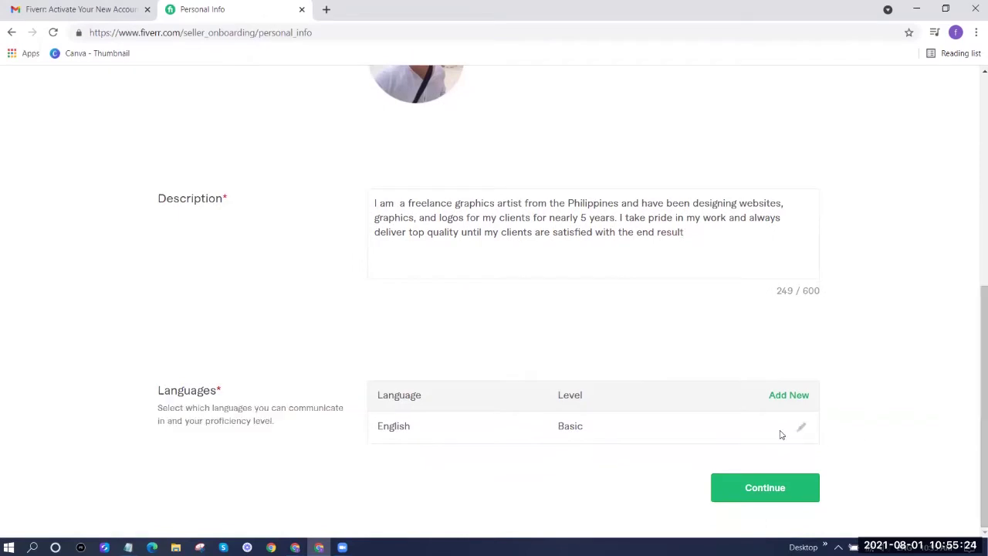
Change the English language entry's level to Fluent
mouse_move(606, 424)
left_click(802, 430)
left_click(670, 403)
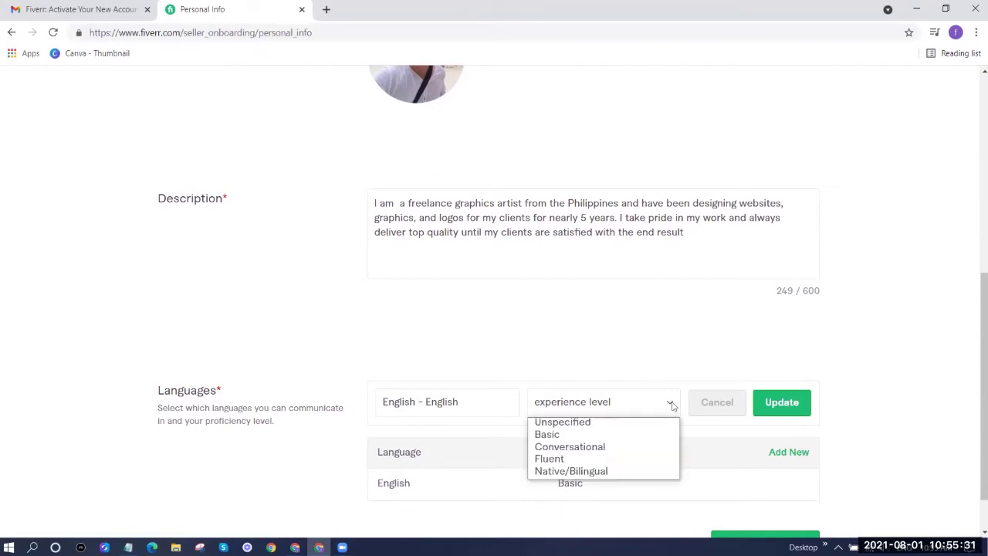
left_click(622, 458)
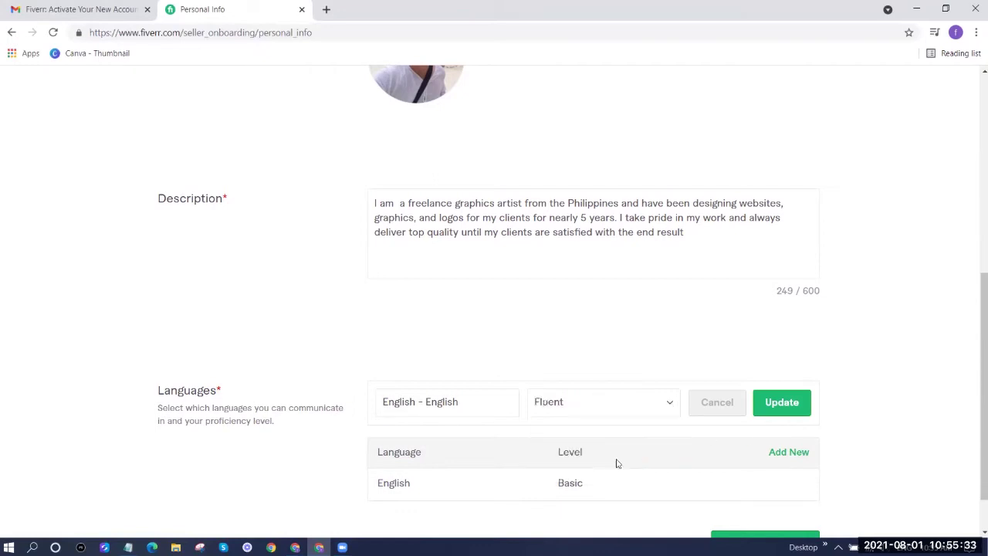
left_click(781, 405)
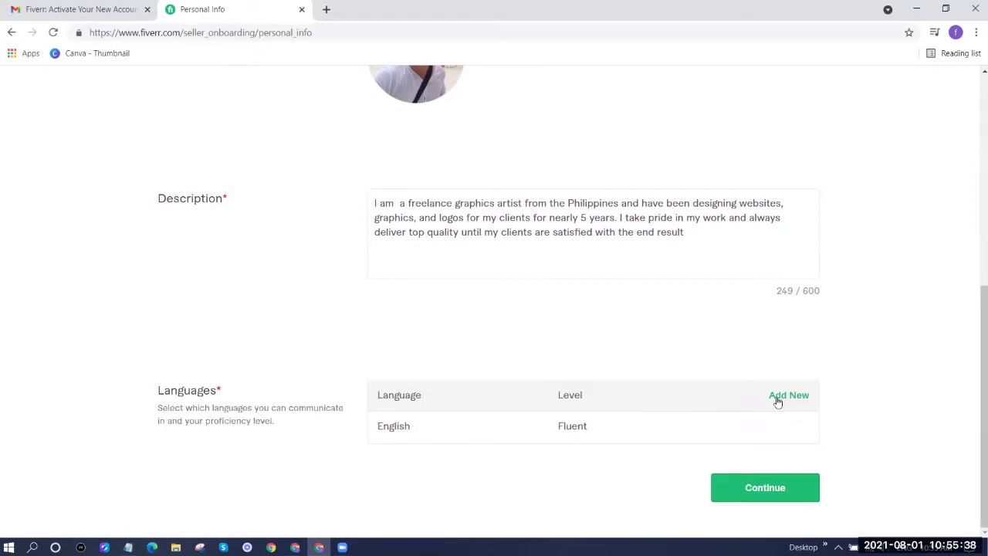
Add Tagalog at Native/Bilingual level and continue to Professional Info
left_click(779, 396)
type("F")
key("BackSpace")
type("Ta")
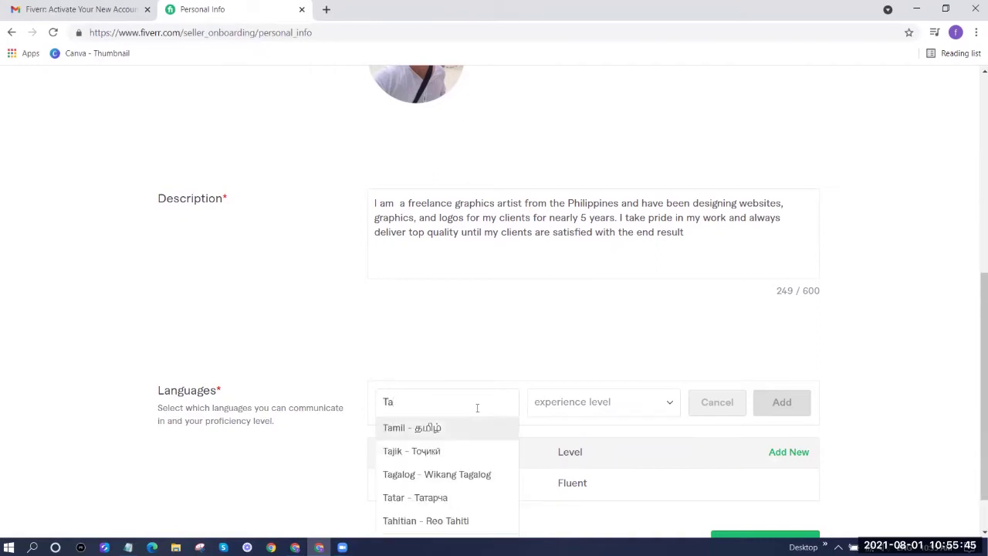
left_click(421, 473)
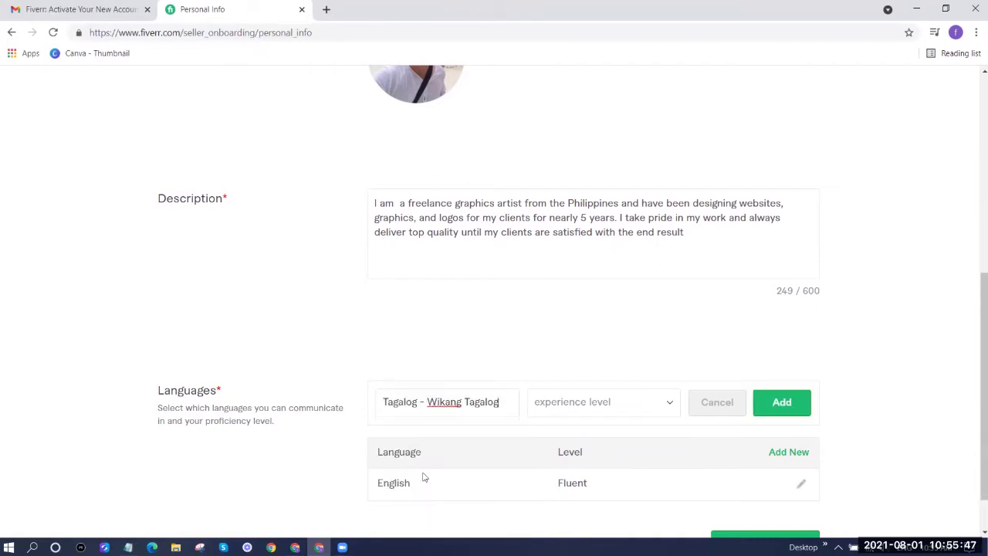
left_click(670, 404)
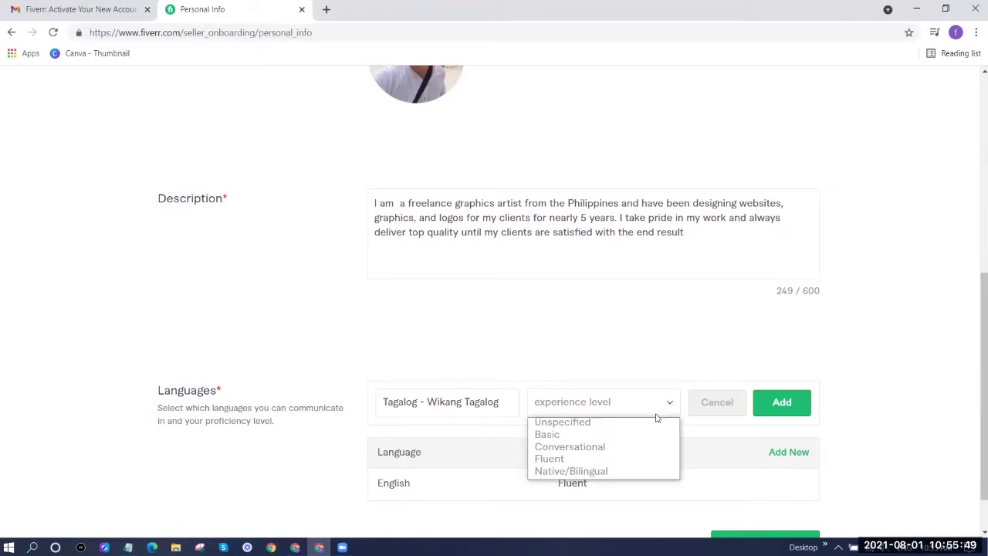
left_click(616, 471)
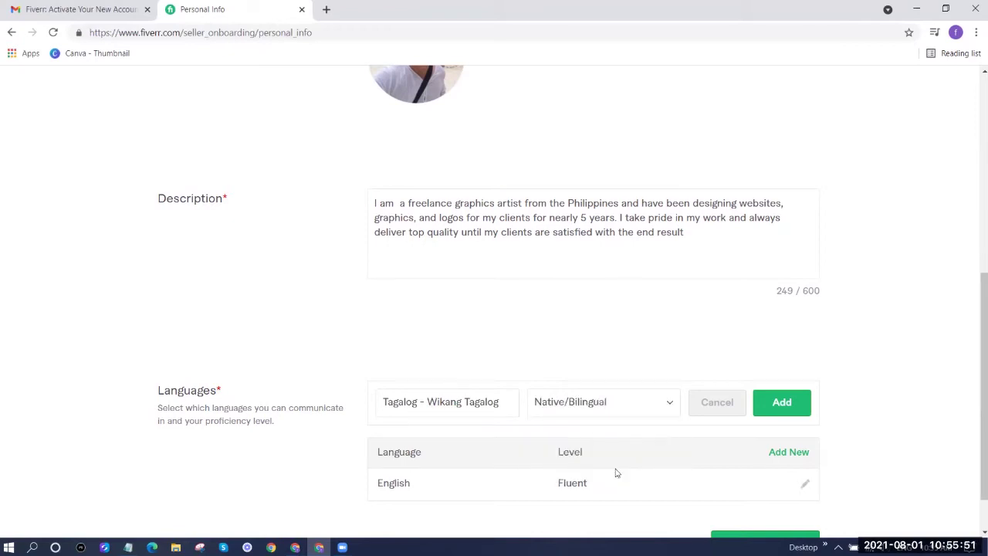
left_click(782, 402)
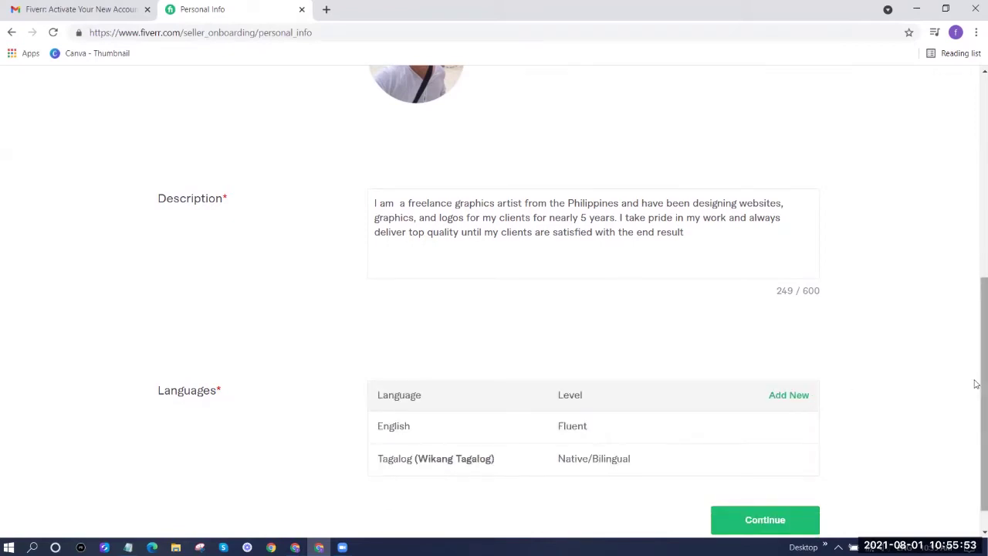
scroll(975, 383, "down", 1)
left_click(775, 495)
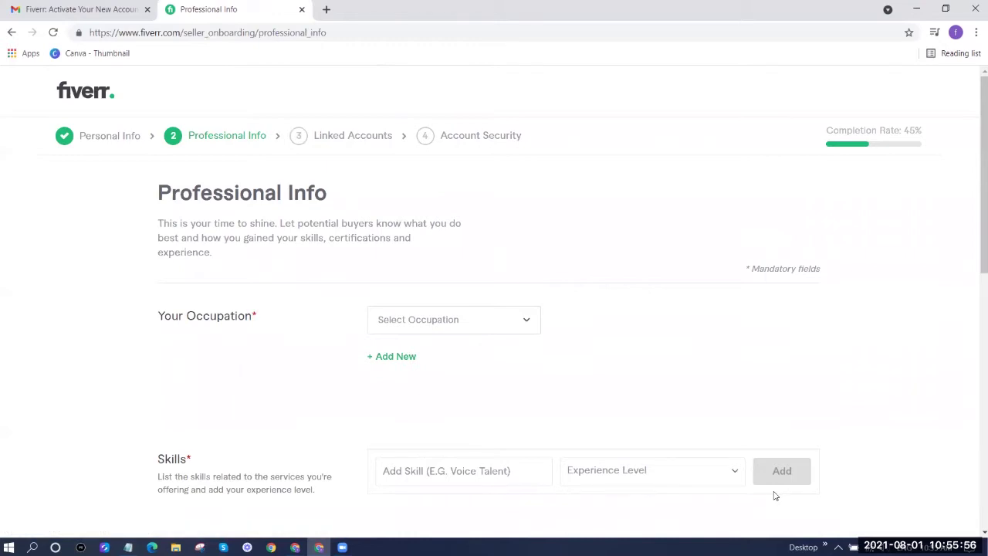
Choose Graphics & Design as the seller's occupation
left_click_drag(978, 244, 976, 319)
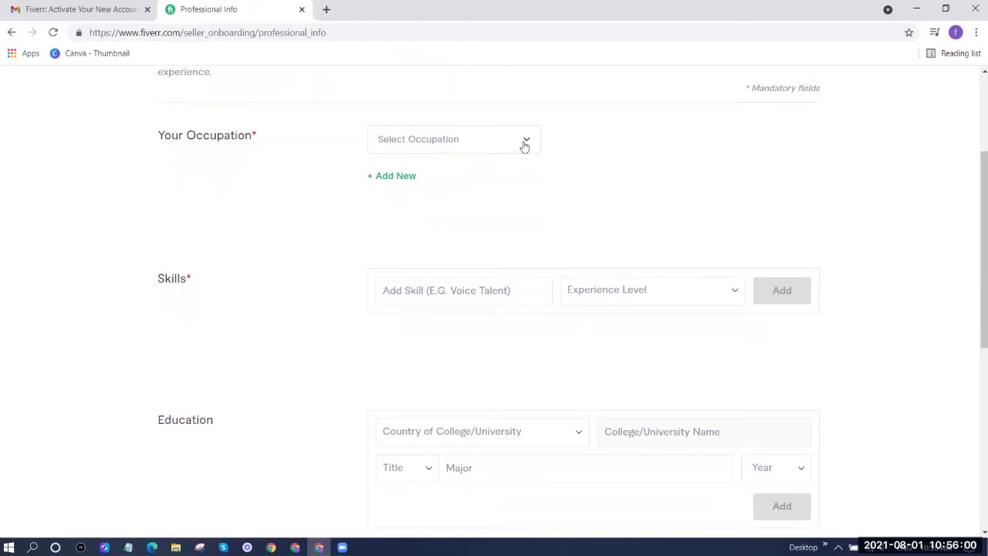
left_click(524, 146)
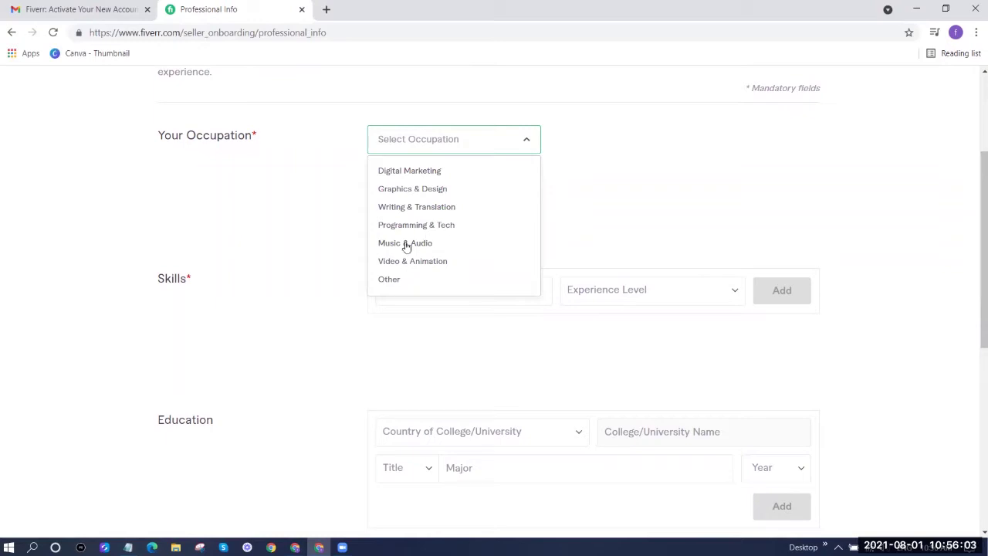
left_click(403, 196)
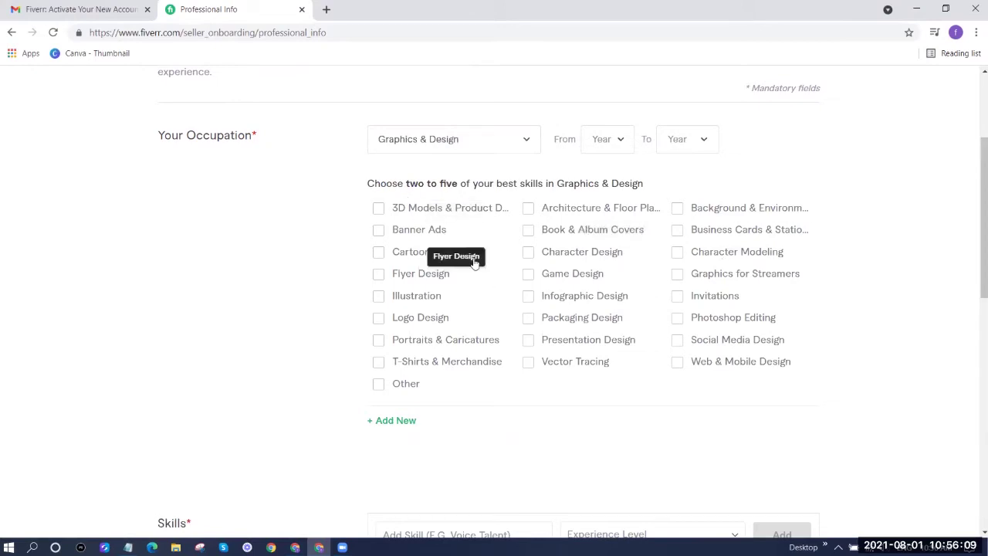
Tick Banner Ads and Logo Design, and set the occupation years from 2016 to 2021
left_click(378, 230)
left_click(378, 318)
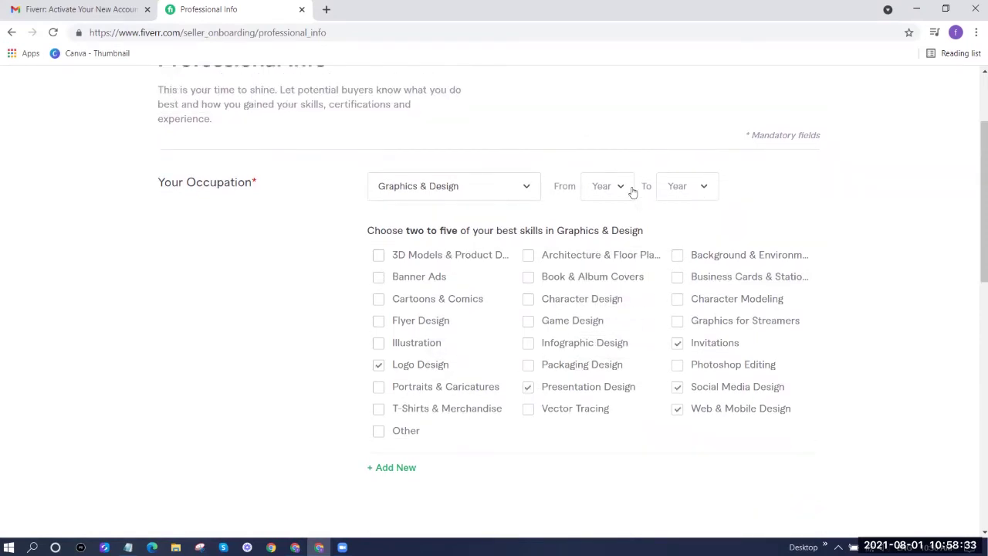
left_click(628, 190)
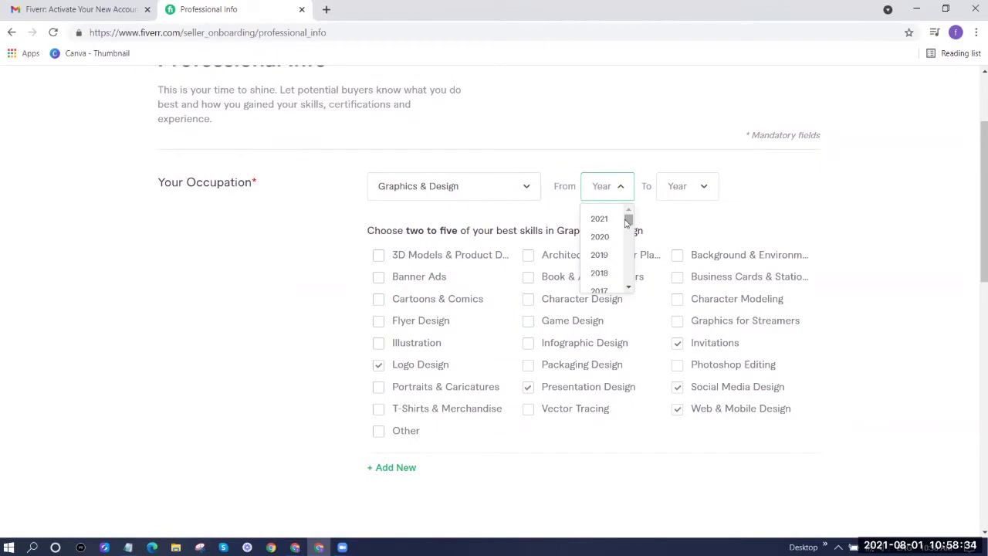
left_click_drag(626, 223, 627, 225)
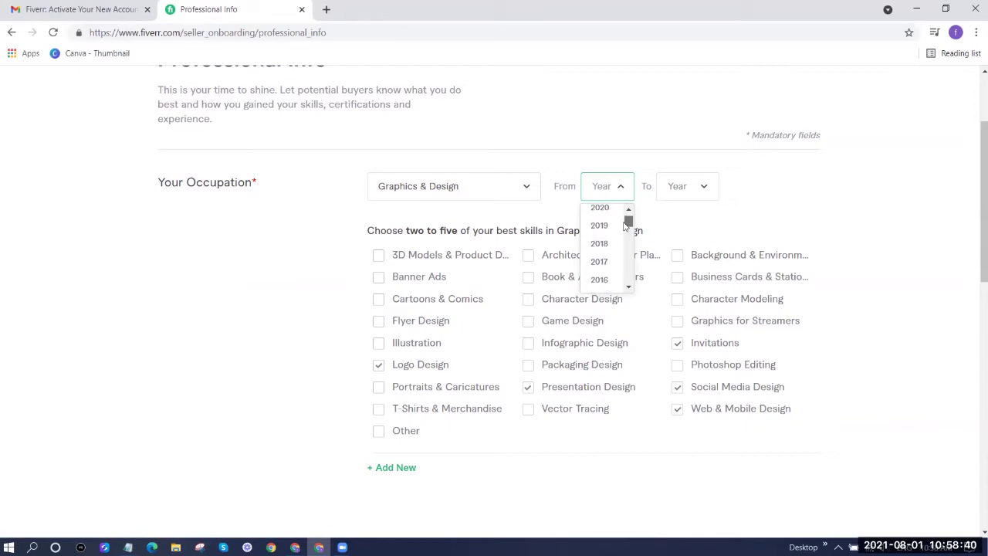
left_click(601, 280)
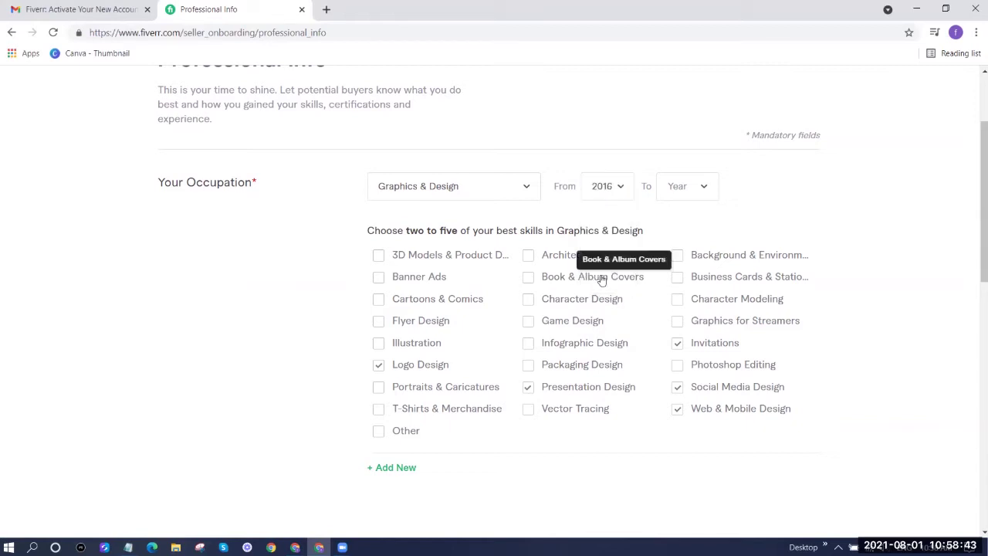
left_click(703, 186)
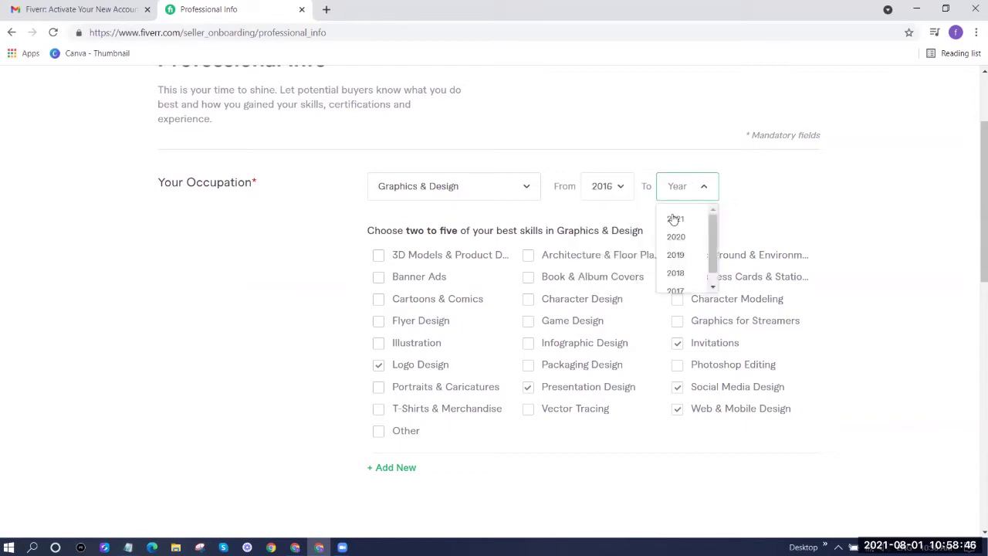
left_click(672, 217)
scroll(975, 367, "down", 4)
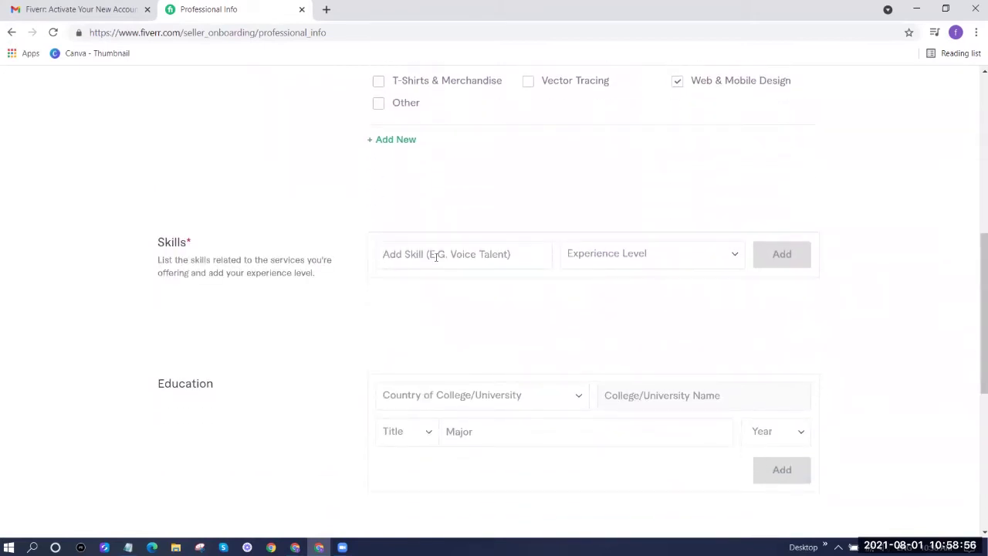
Add Logo Design to the skills list at Expert level
type("Logo ")
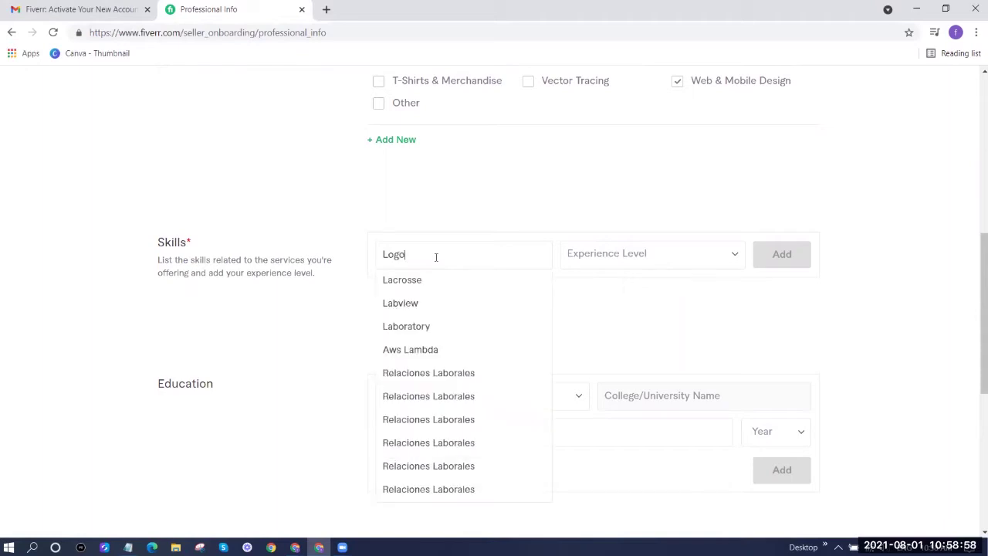
type("Design")
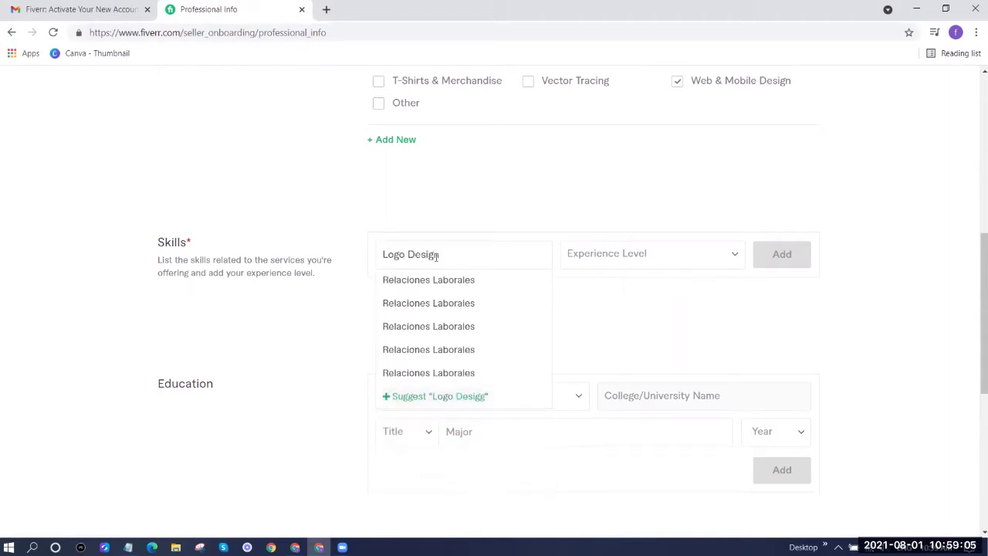
left_click(415, 393)
left_click(652, 258)
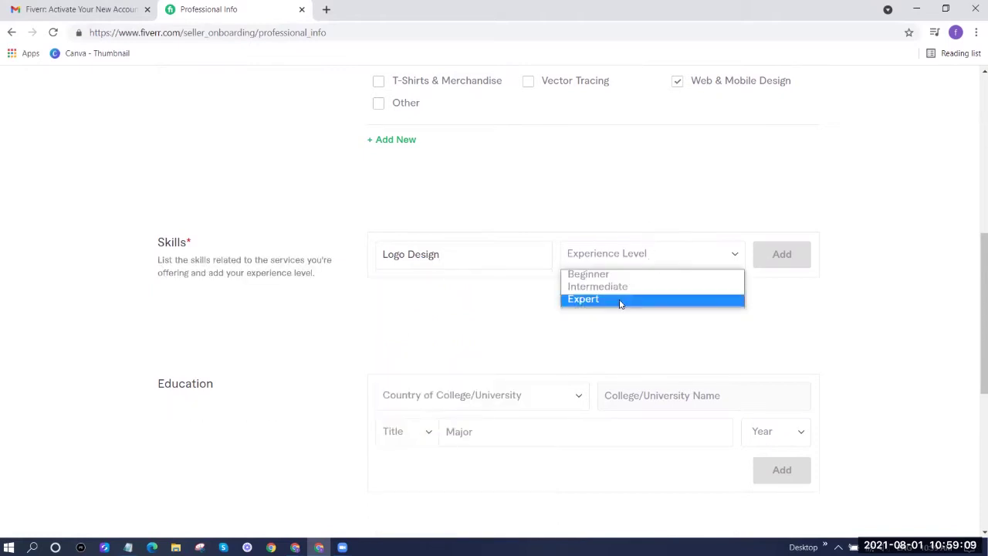
left_click(620, 303)
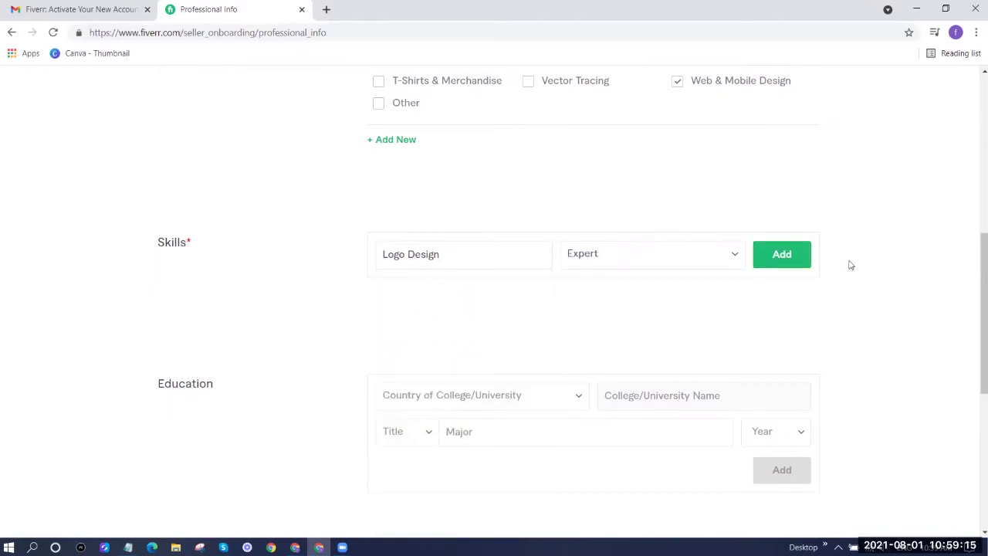
left_click(798, 262)
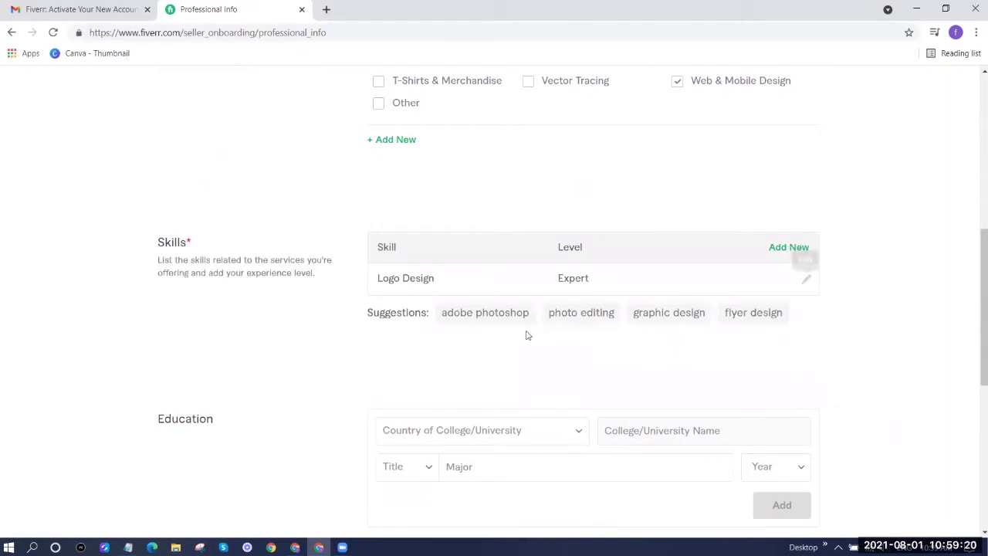
Add Graphic Design and Photo Editing from the suggestions, both at Expert level
left_click(646, 321)
left_click(670, 257)
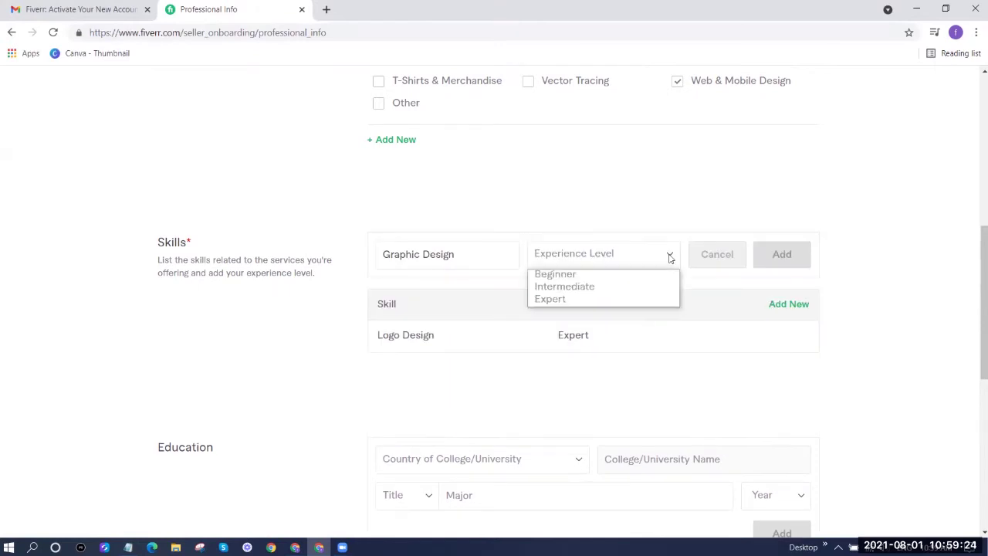
left_click(626, 300)
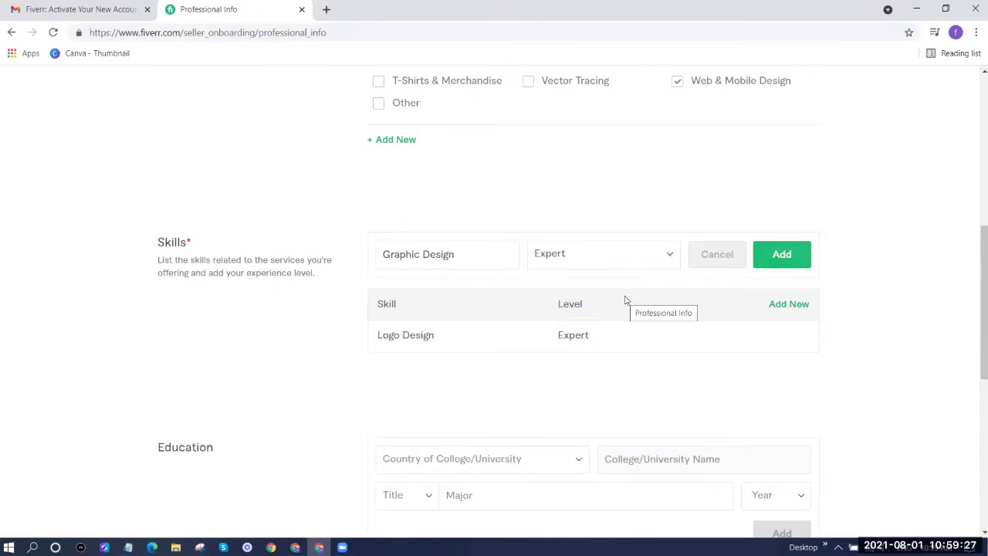
left_click(782, 252)
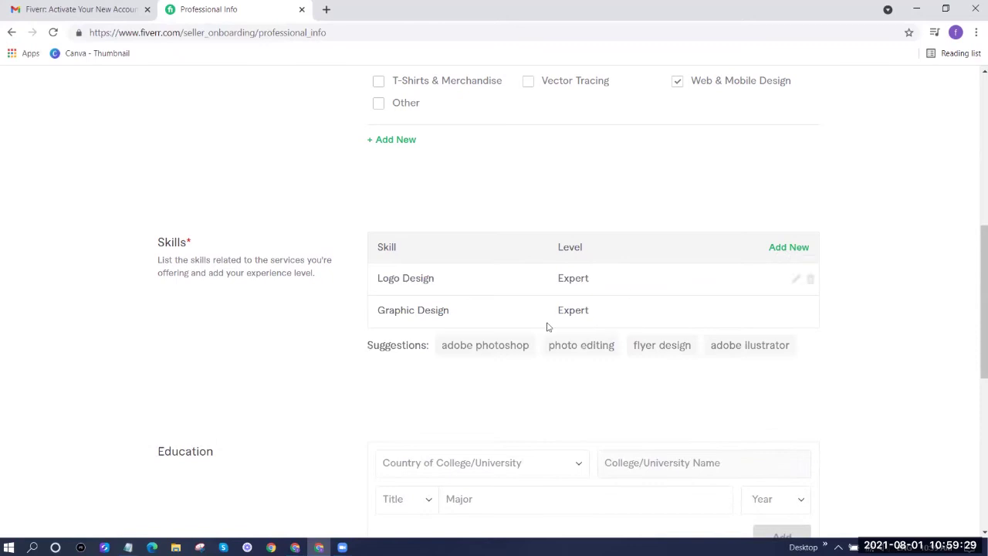
left_click(589, 351)
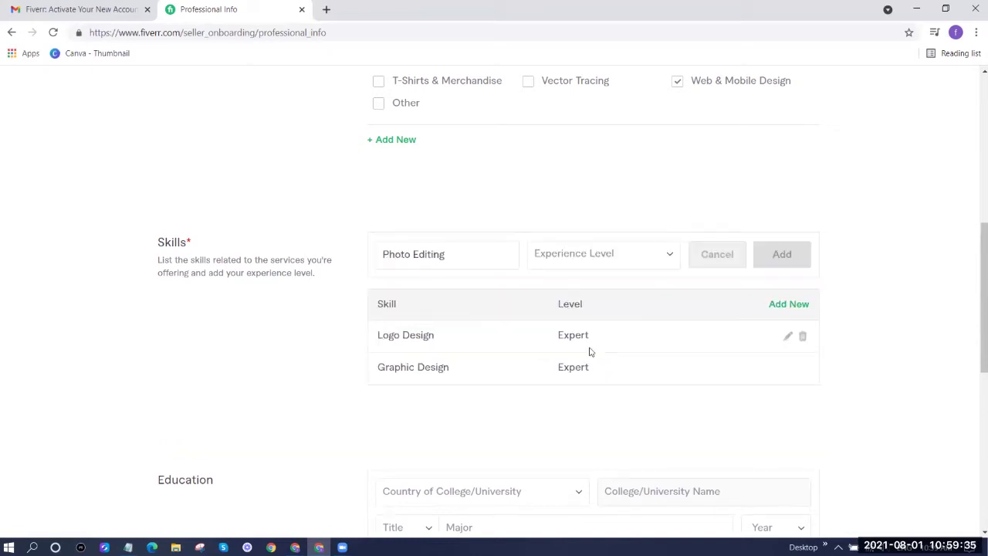
left_click(670, 254)
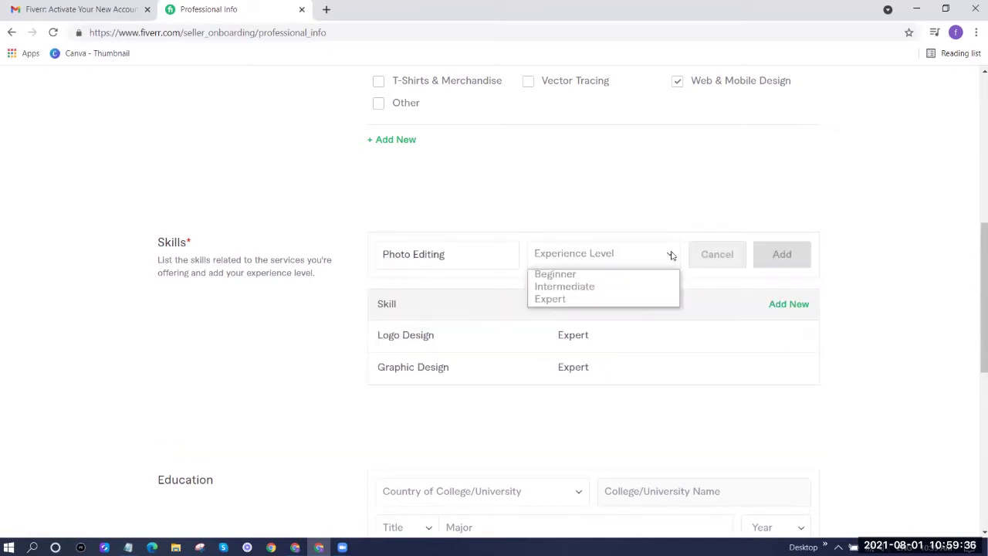
left_click(644, 298)
left_click(796, 256)
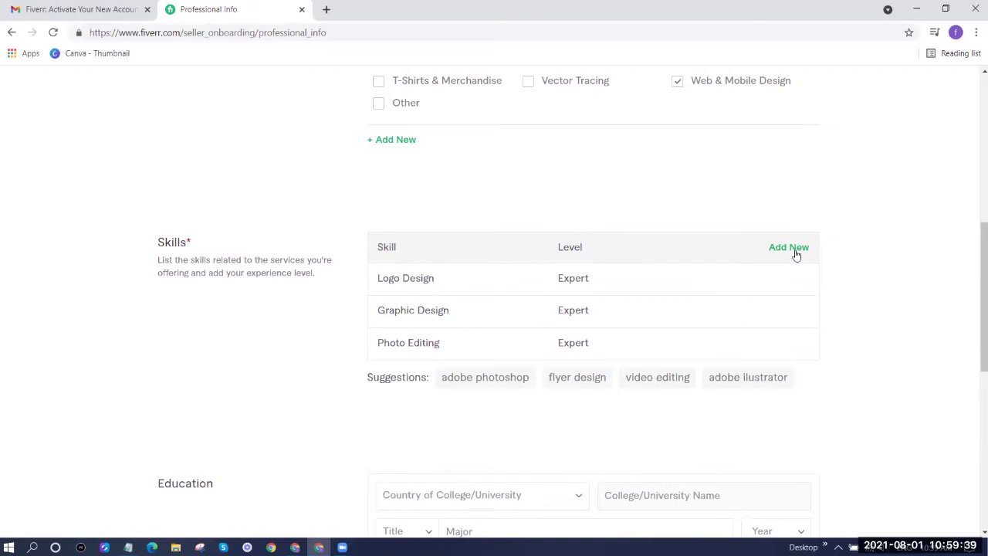
left_click_drag(975, 278, 975, 315)
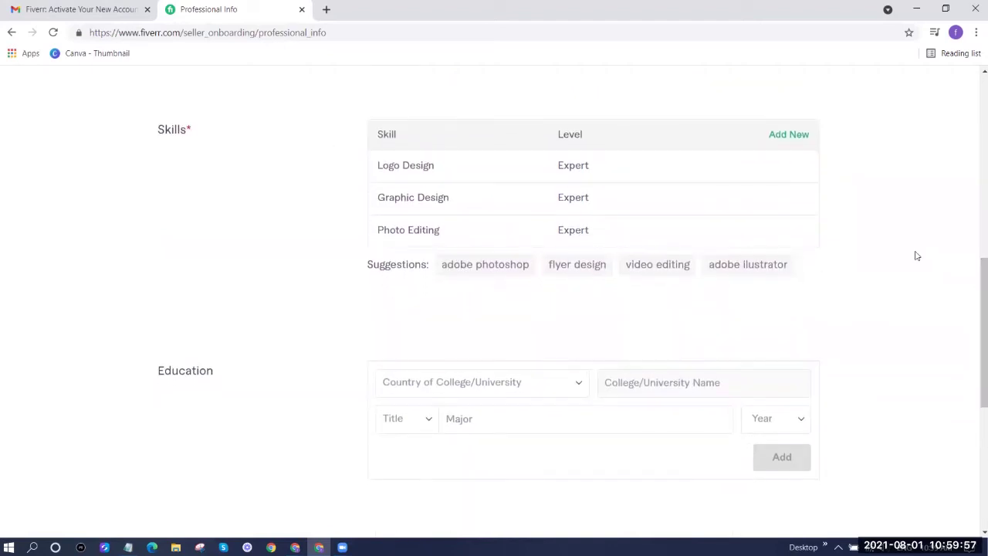
left_click_drag(977, 280, 974, 372)
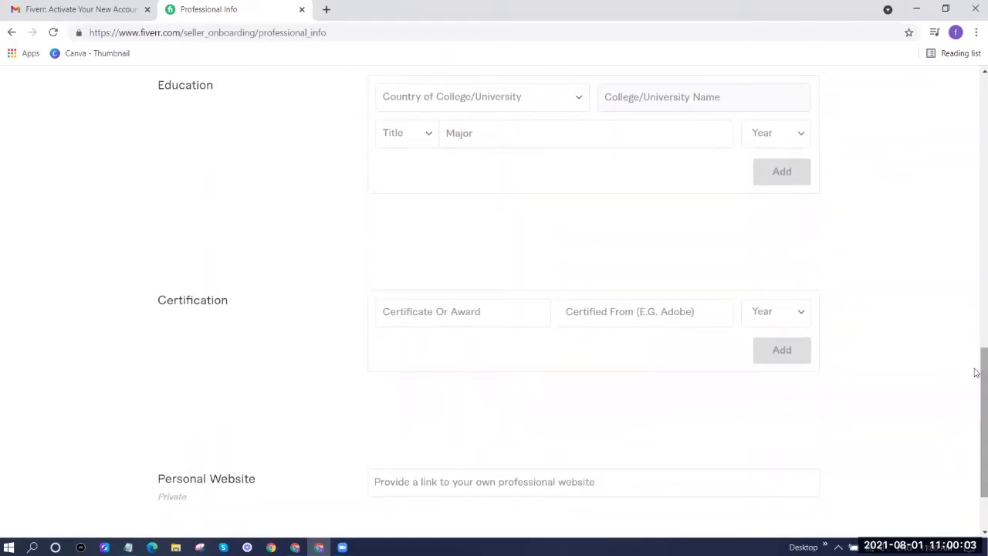
mouse_move(392, 305)
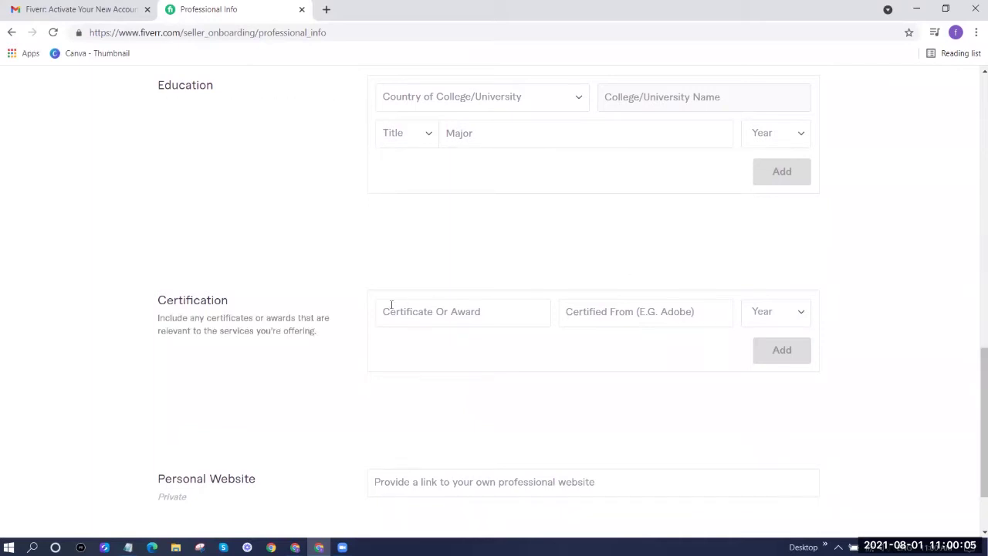
left_click_drag(974, 392, 977, 280)
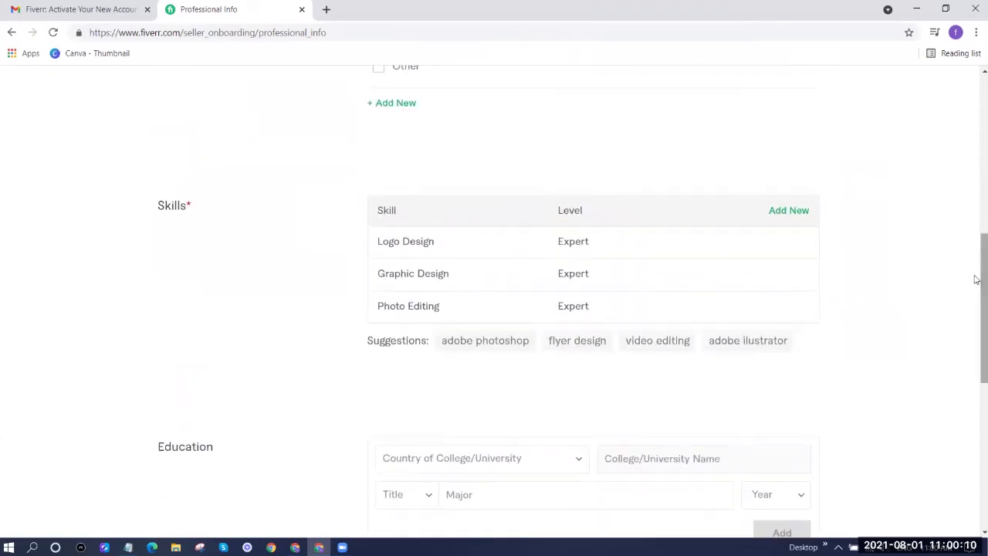
mouse_move(193, 216)
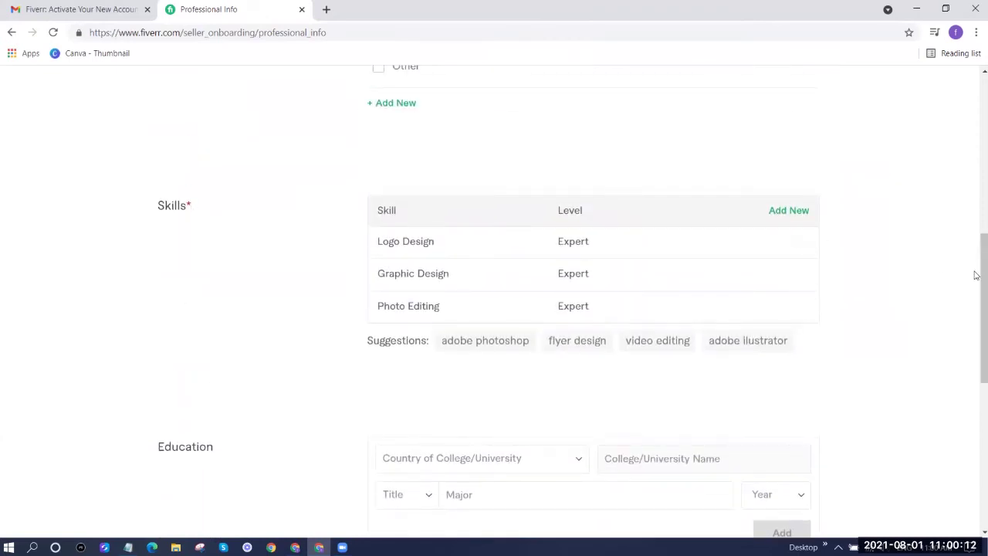
left_click_drag(975, 275, 975, 157)
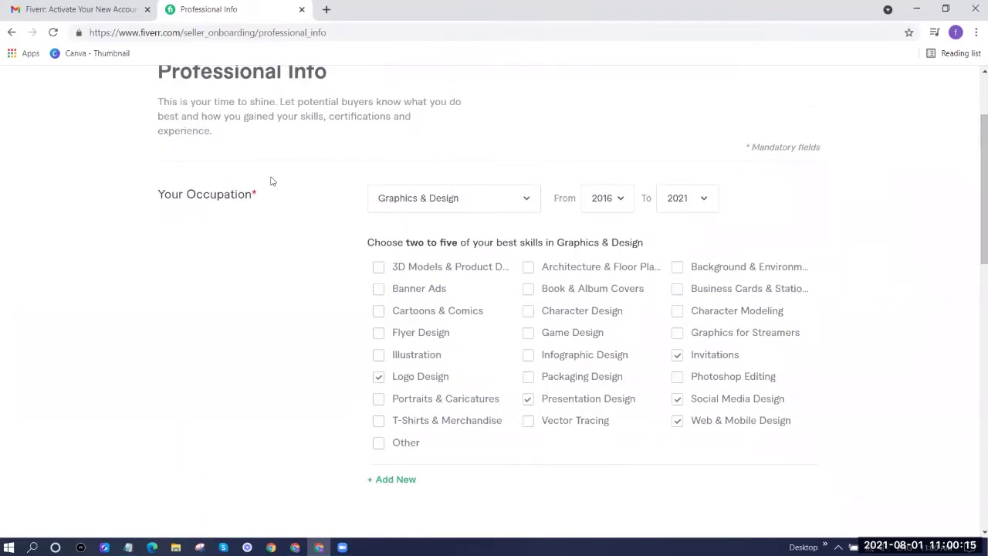
left_click_drag(977, 236, 976, 533)
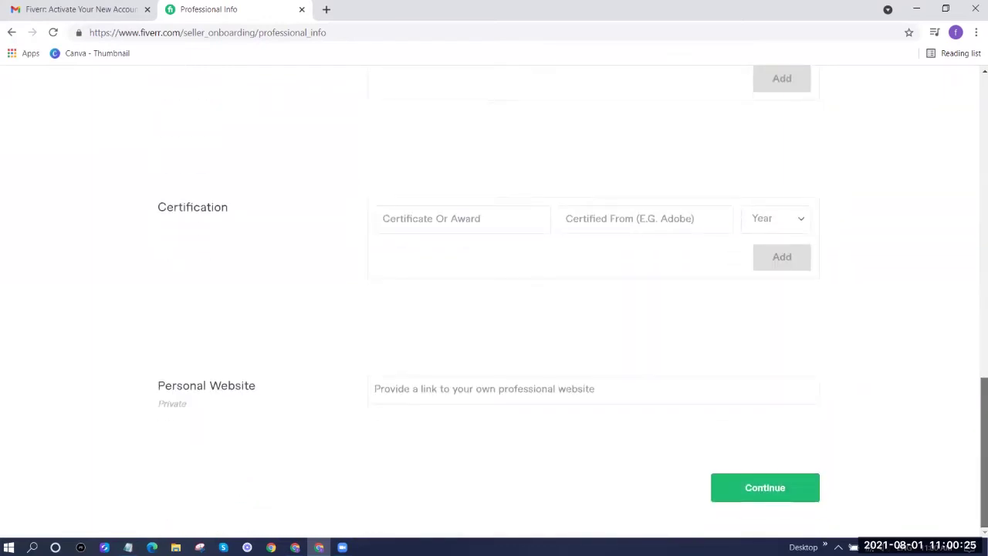
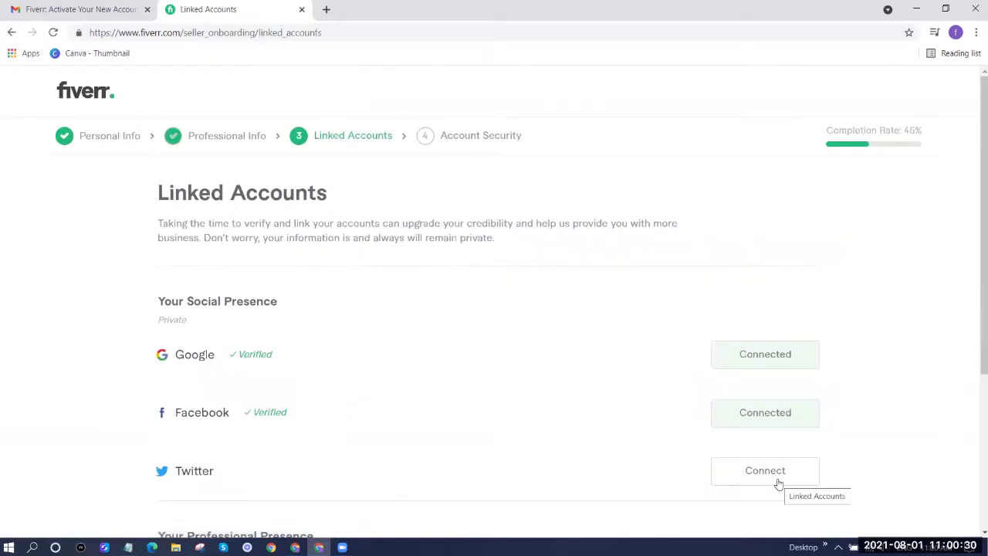
Scroll past the Linked Accounts page and continue to the Account Security onboarding step
left_click_drag(976, 321, 977, 392)
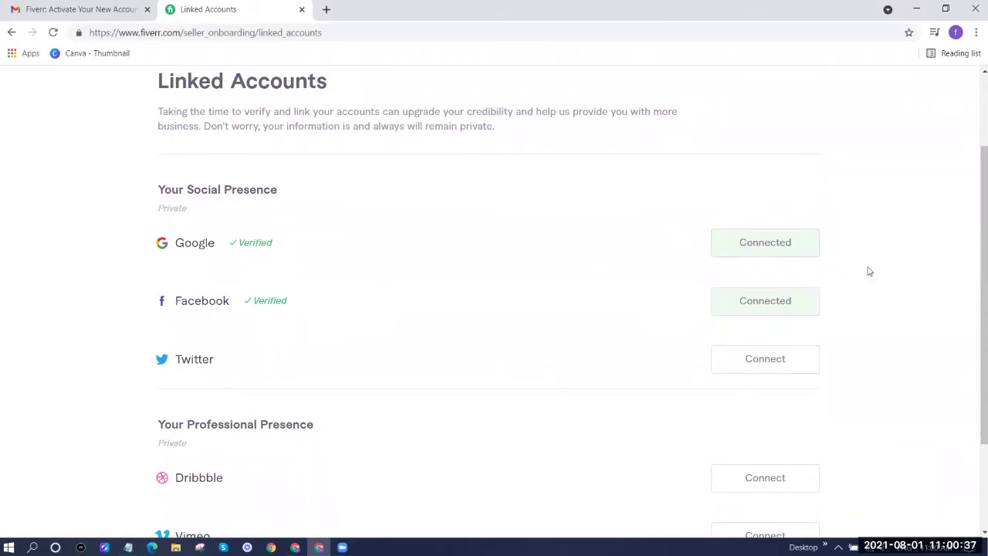
left_click_drag(977, 308, 976, 377)
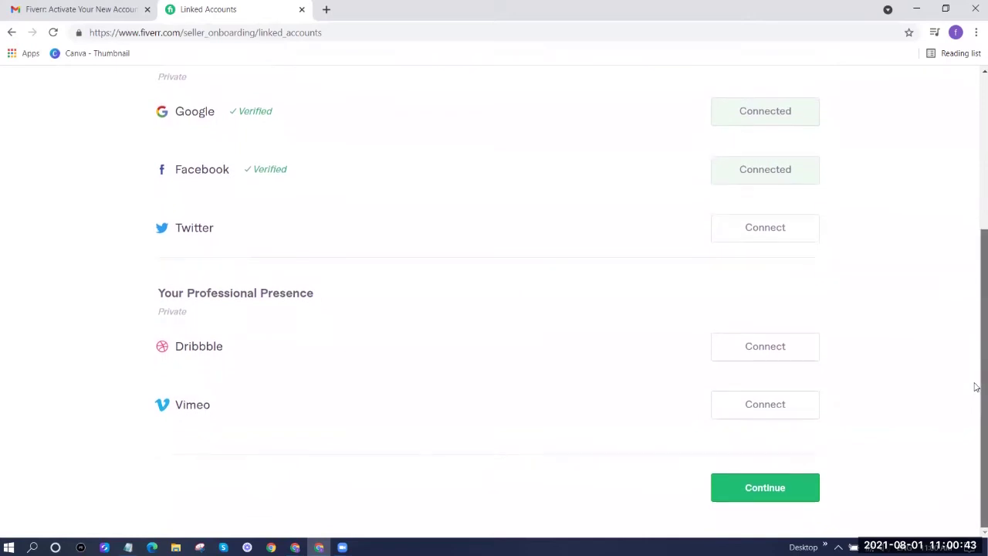
left_click(764, 487)
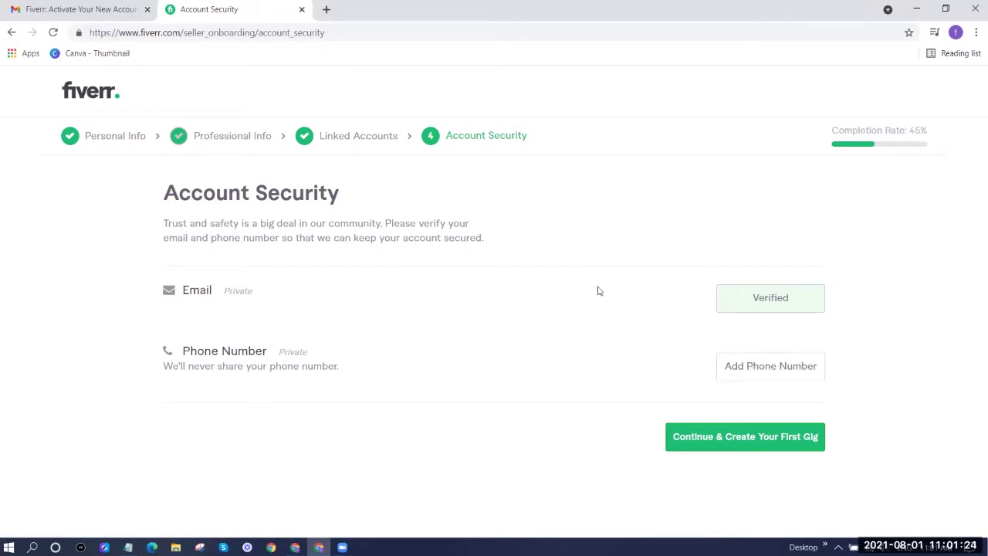
Dismiss the 'almost done' reminder, then verify the account's phone number with the SMS code
left_click(742, 439)
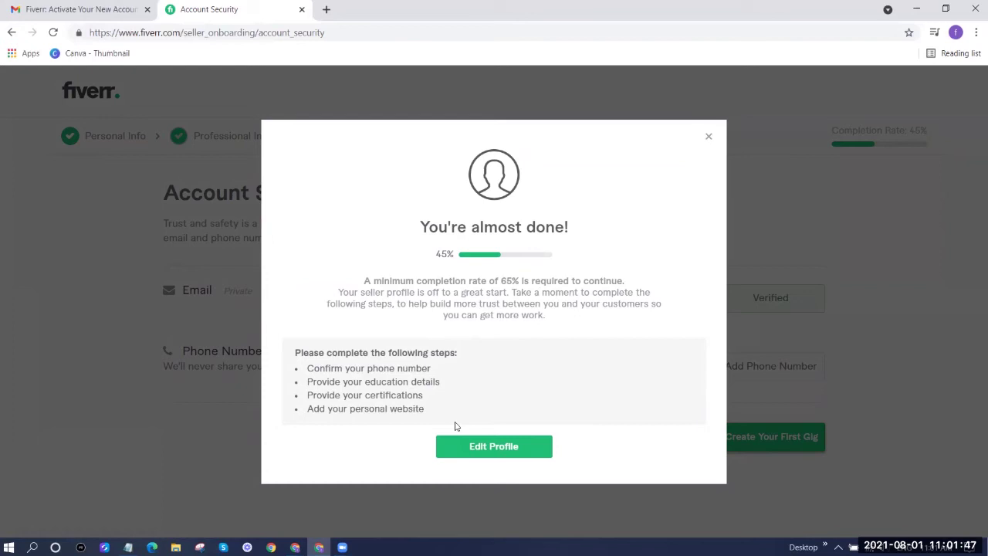
left_click(488, 454)
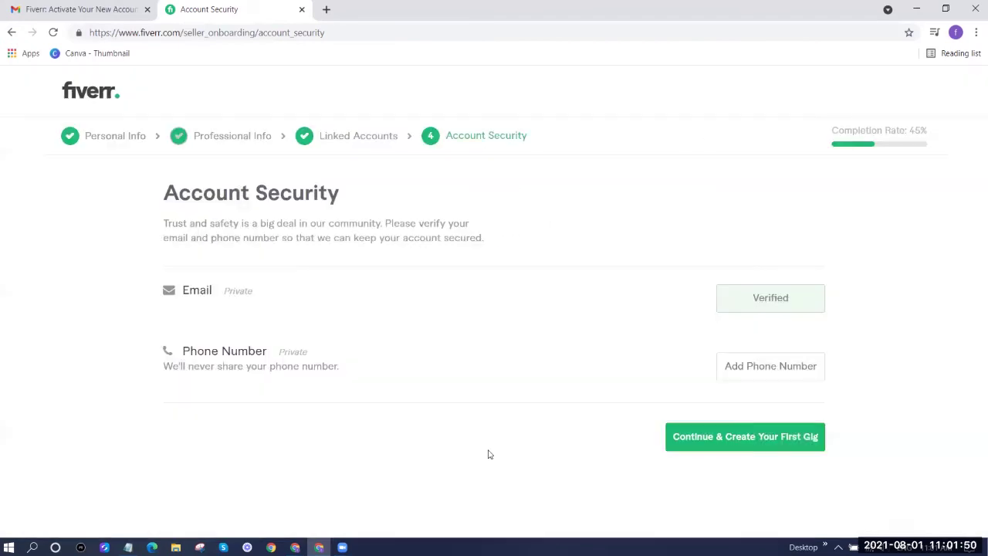
left_click(741, 367)
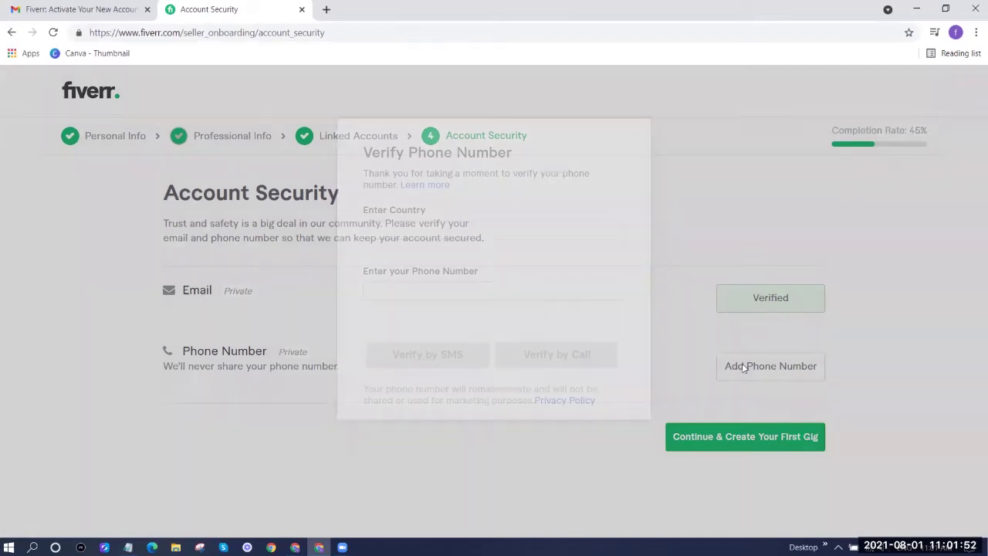
left_click(409, 289)
type("9123456789")
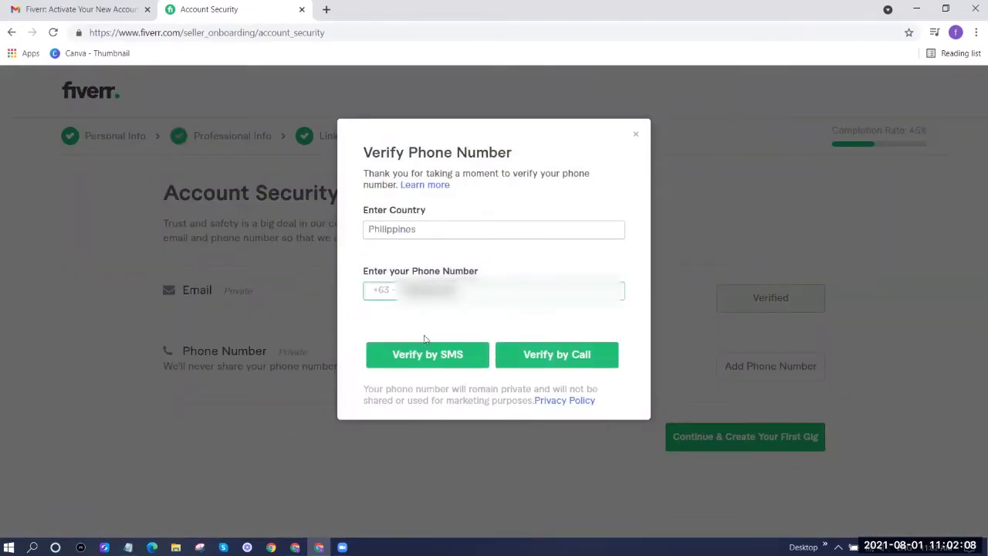
left_click(426, 353)
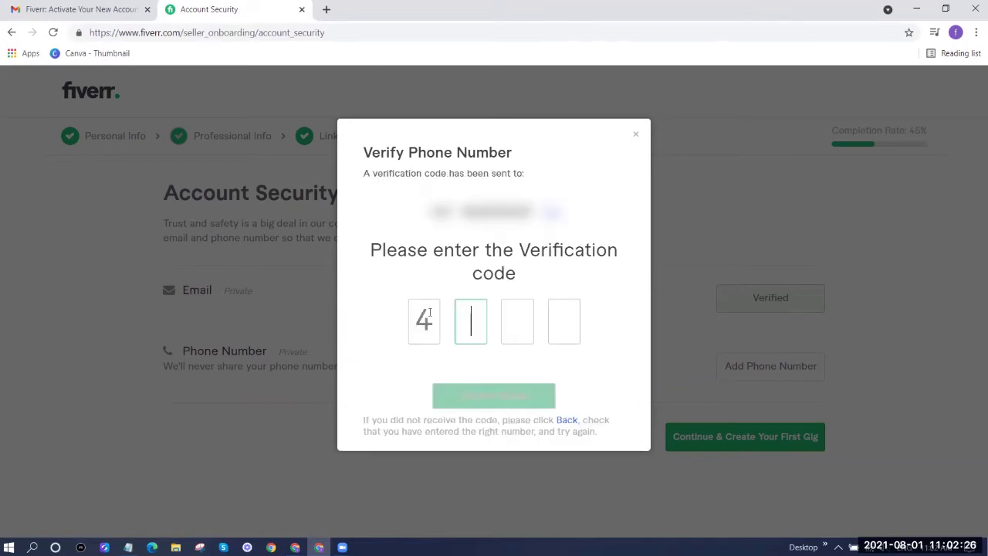
left_click(497, 395)
left_click(491, 233)
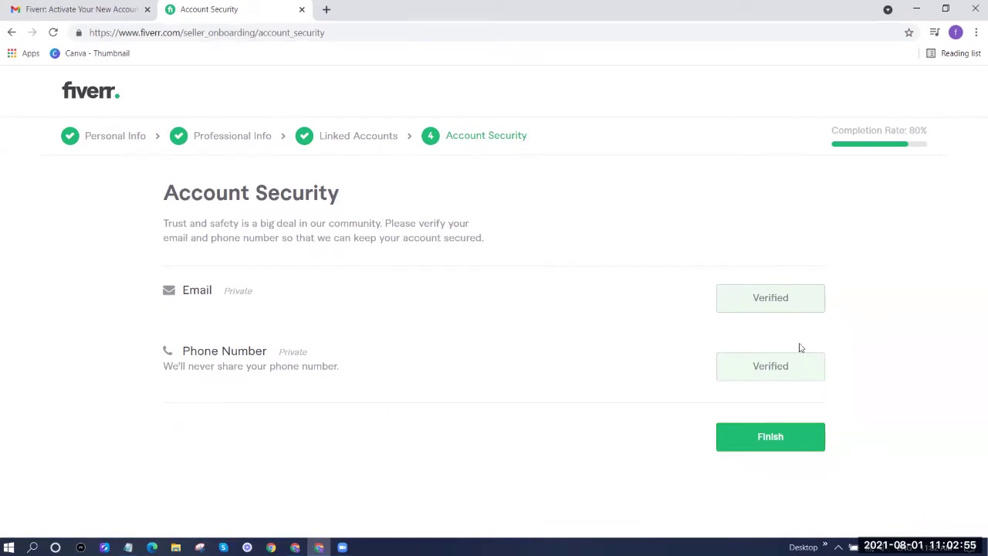
Finish seller onboarding through the All Done dialog, then switch to the fiverr.com Chrome window
left_click(770, 436)
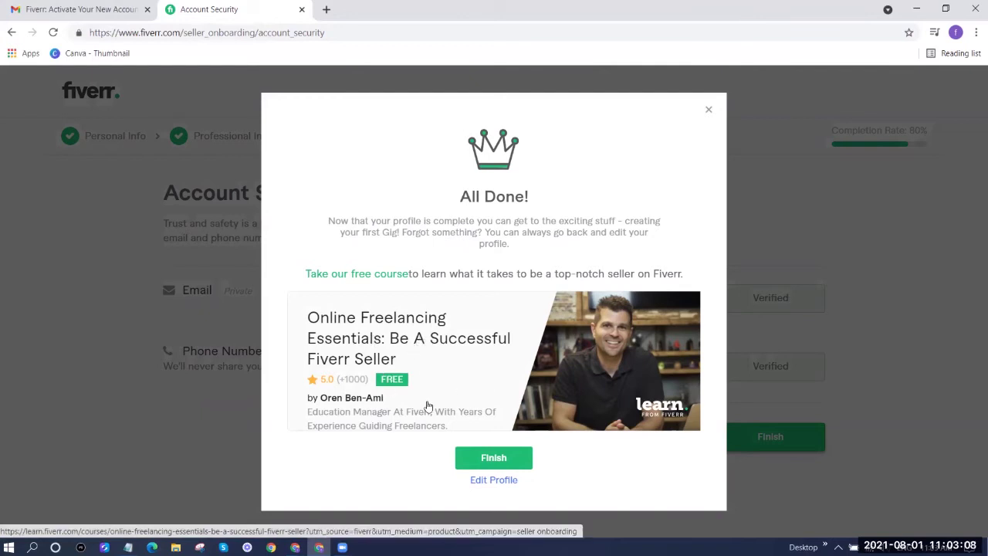
left_click(490, 459)
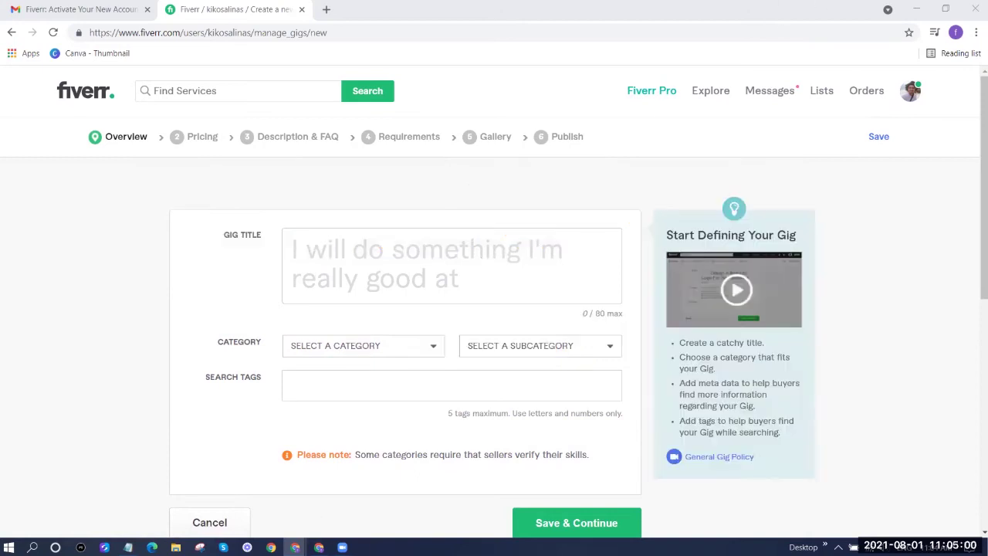
mouse_move(319, 546)
key("alt+Tab")
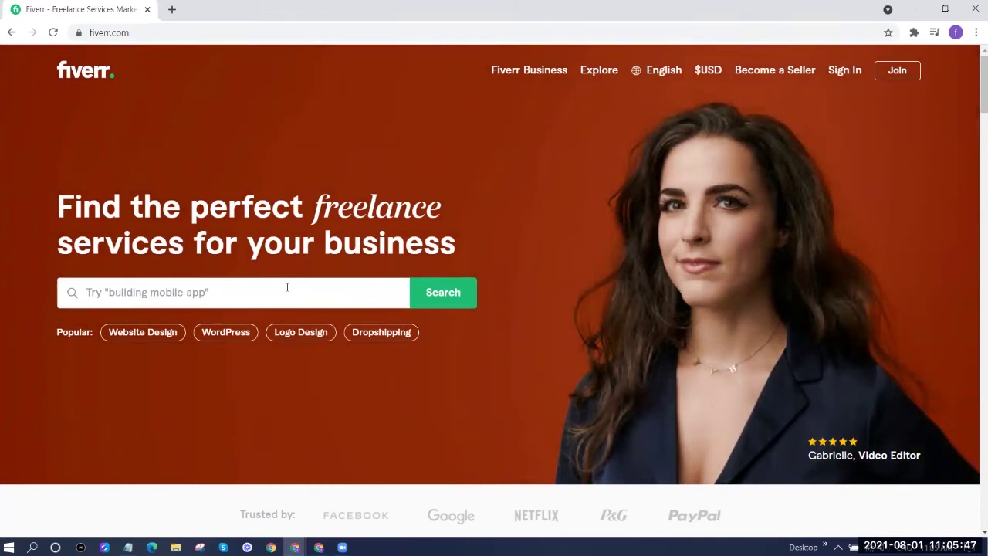
Search Fiverr for 'graphic design' using the autocomplete suggestion
left_click(287, 287)
type("graph")
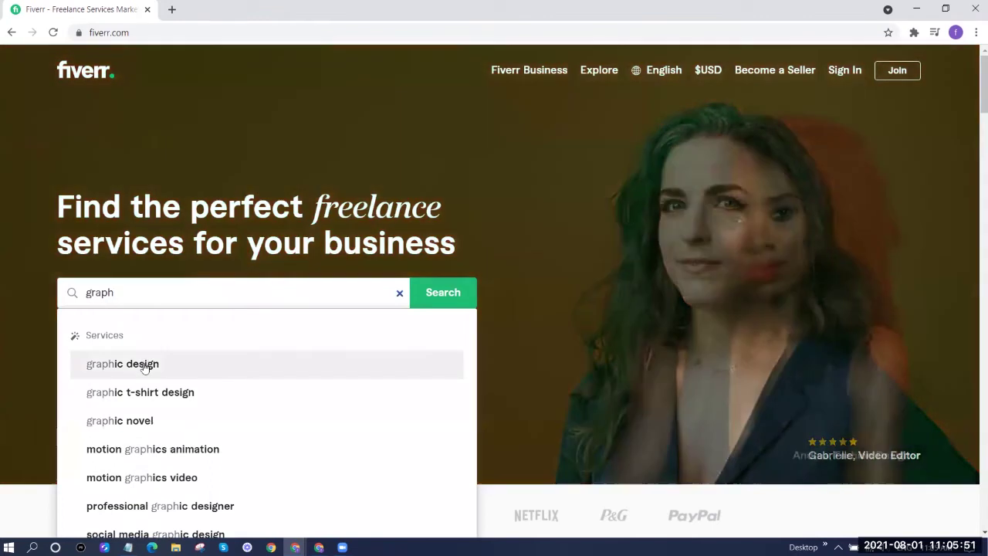
left_click(123, 363)
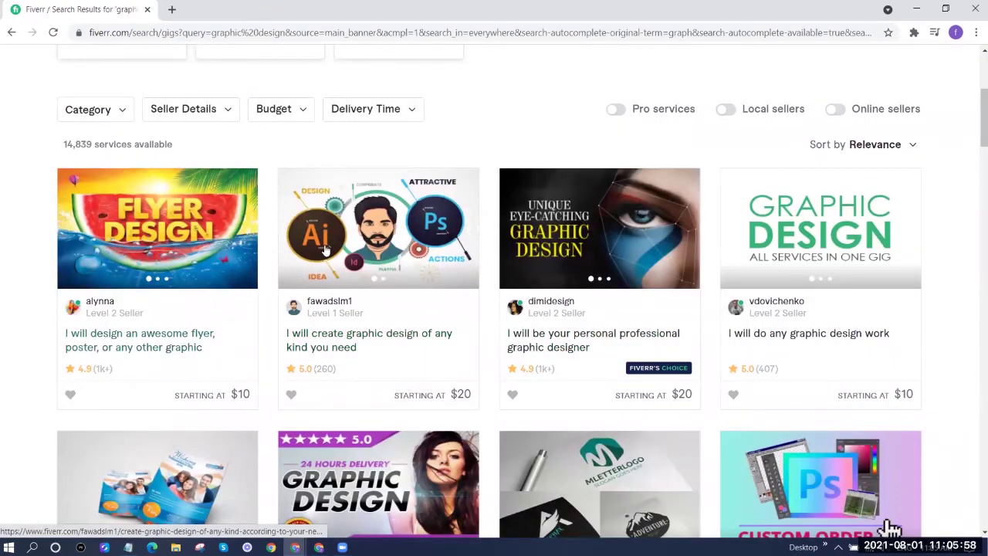
Browse the graphic design results and open the personal professional graphic designer gig
scroll(386, 309, "down", 1)
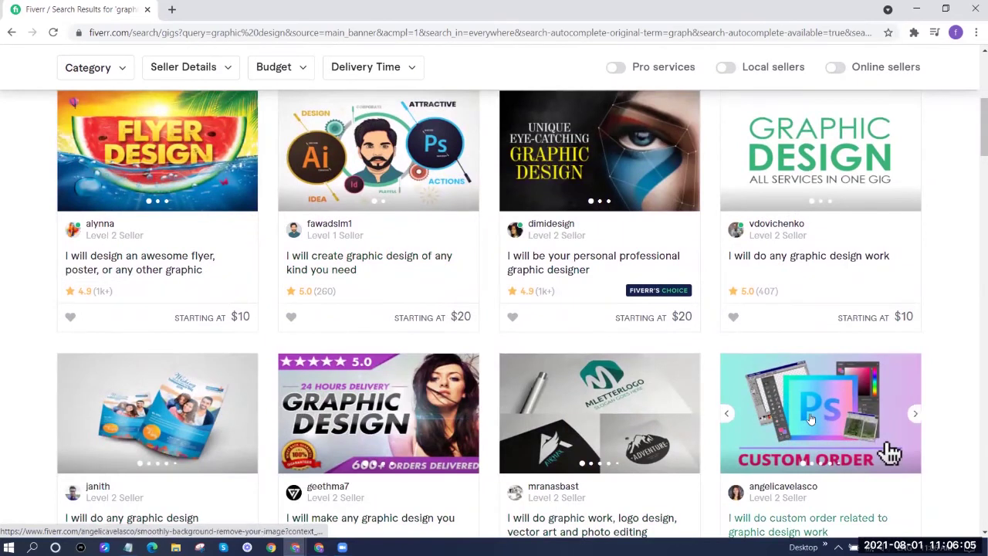
scroll(810, 419, "up", 1)
scroll(810, 418, "down", 1)
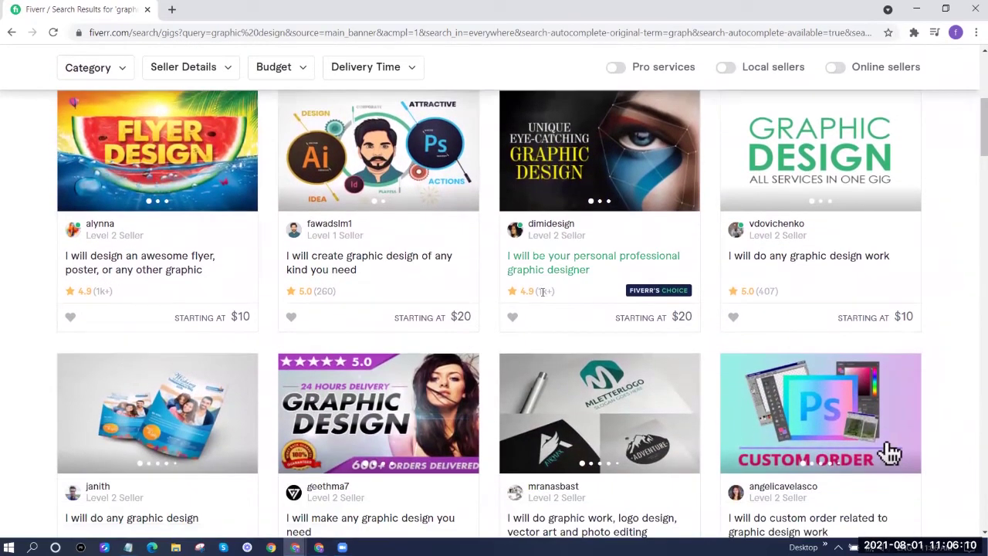
mouse_move(698, 335)
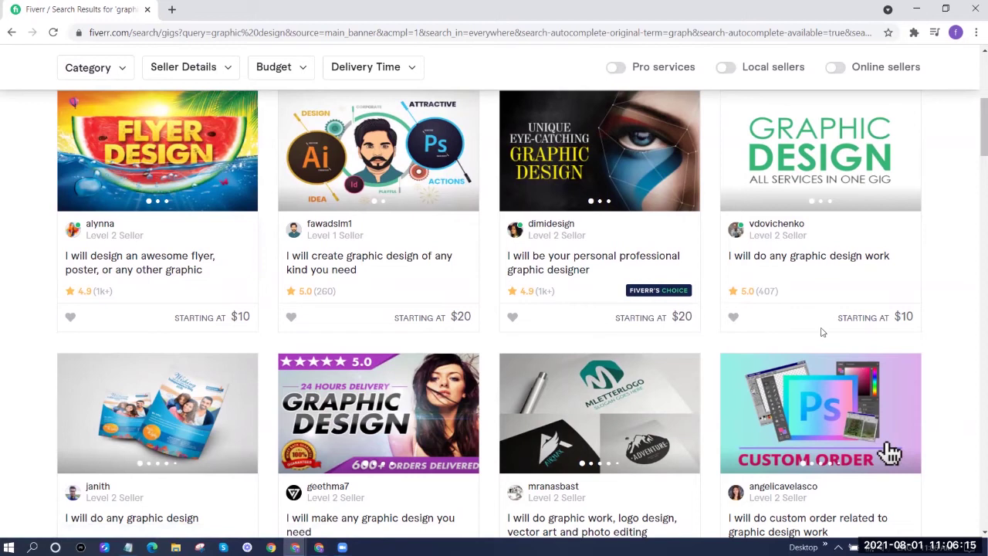
scroll(975, 164, "down", 2)
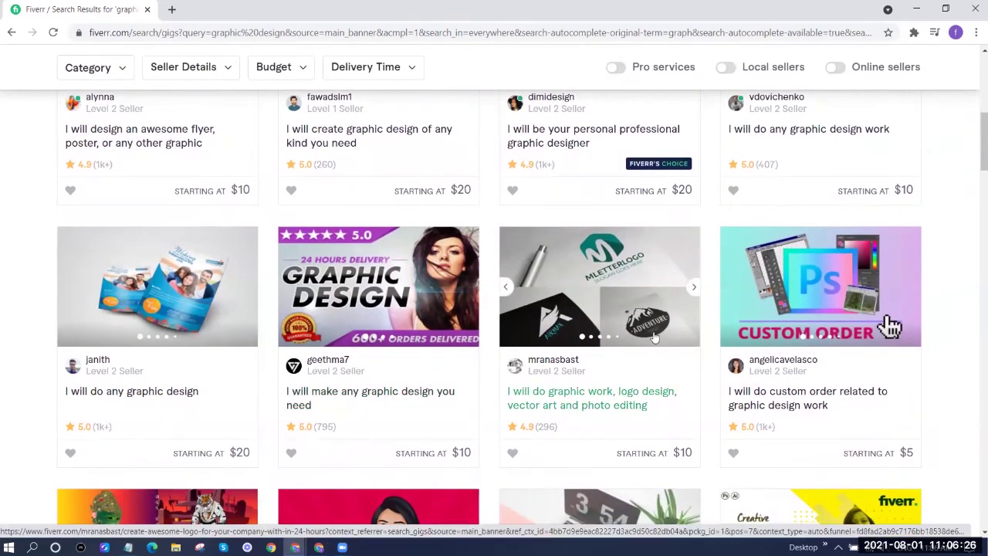
scroll(976, 143, "up", 2)
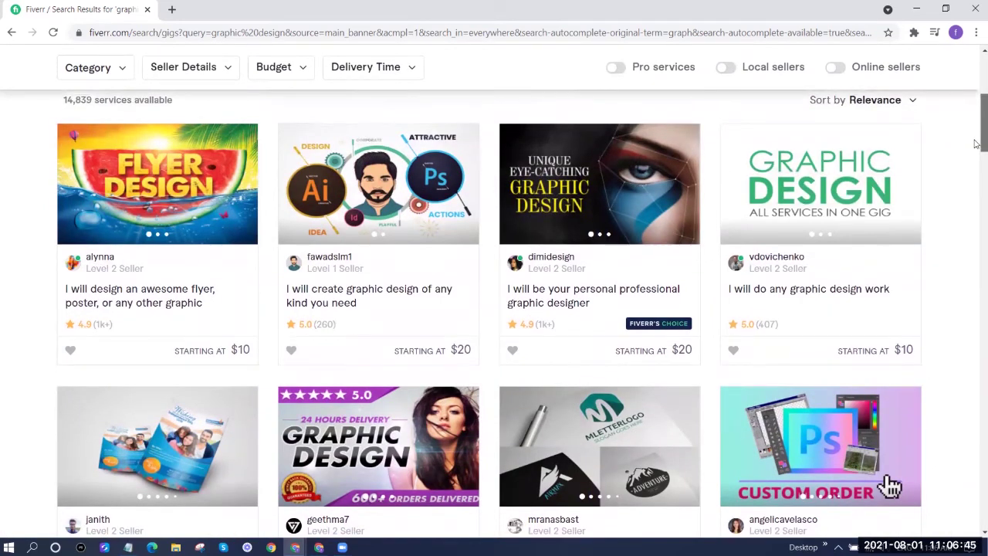
left_click(599, 186)
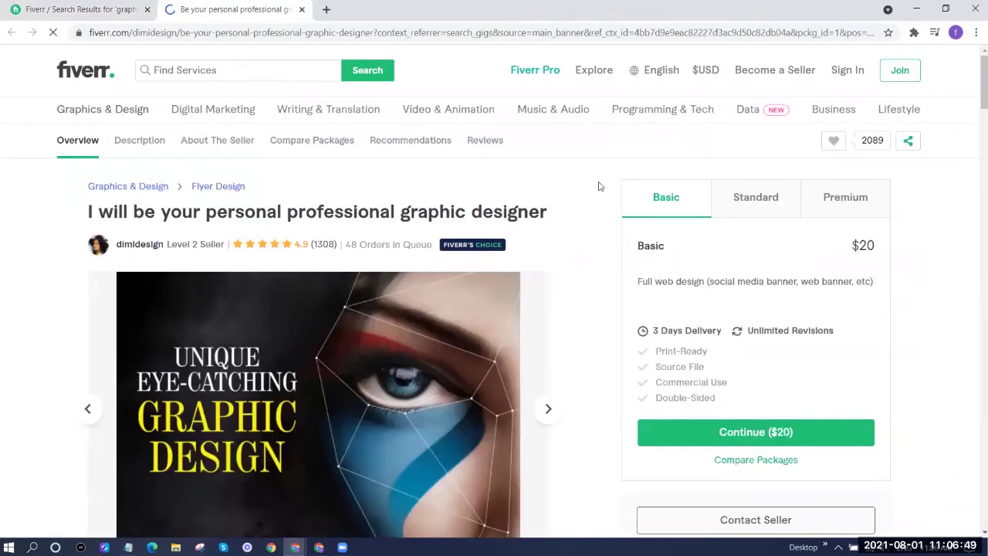
Review the competitor gig's $20/$50/$100 packages and its description
scroll(975, 109, "down", 1)
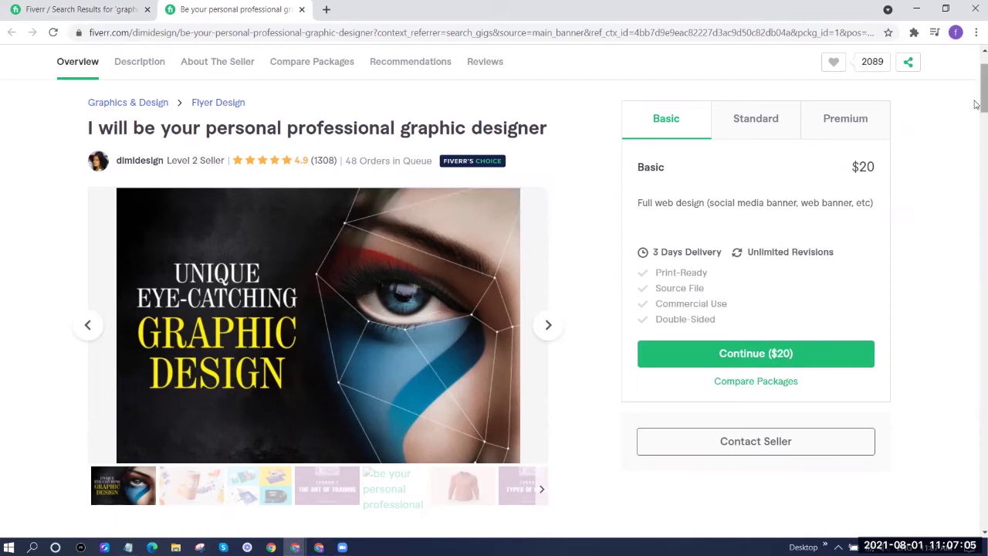
left_click_drag(976, 103, 975, 154)
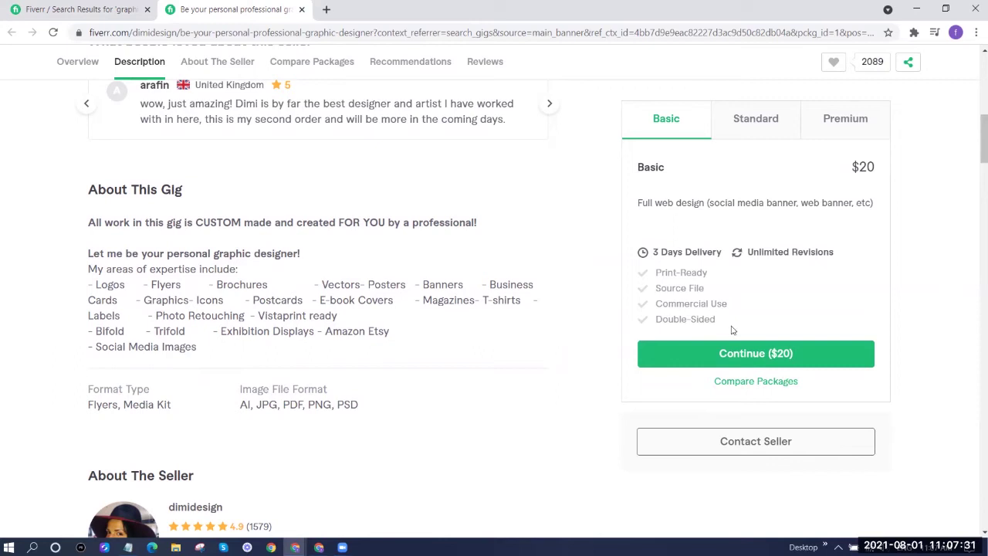
left_click_drag(976, 172, 975, 224)
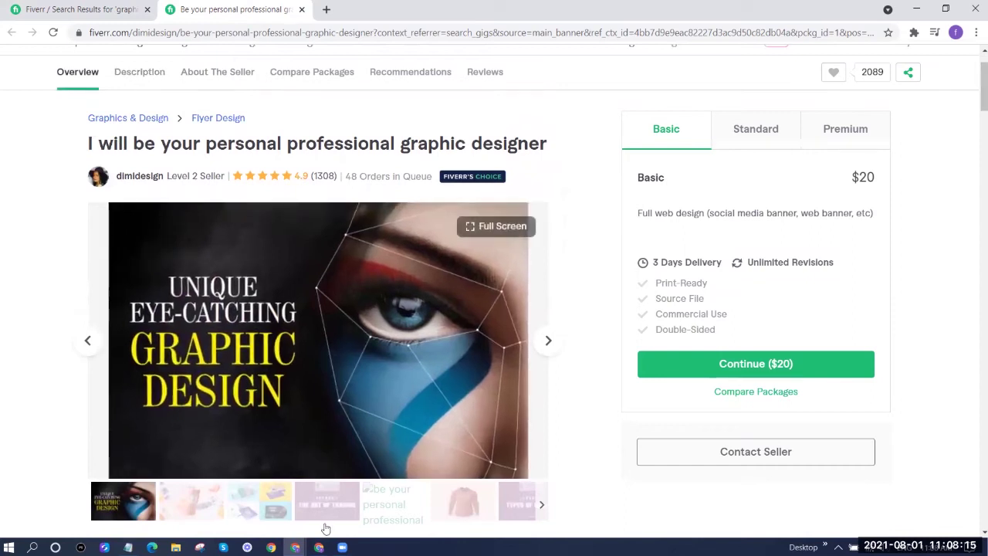
Complete the gig title as 'I will design a Thumbnail for your YouTube video', fixing typos
mouse_move(318, 547)
left_click(318, 502)
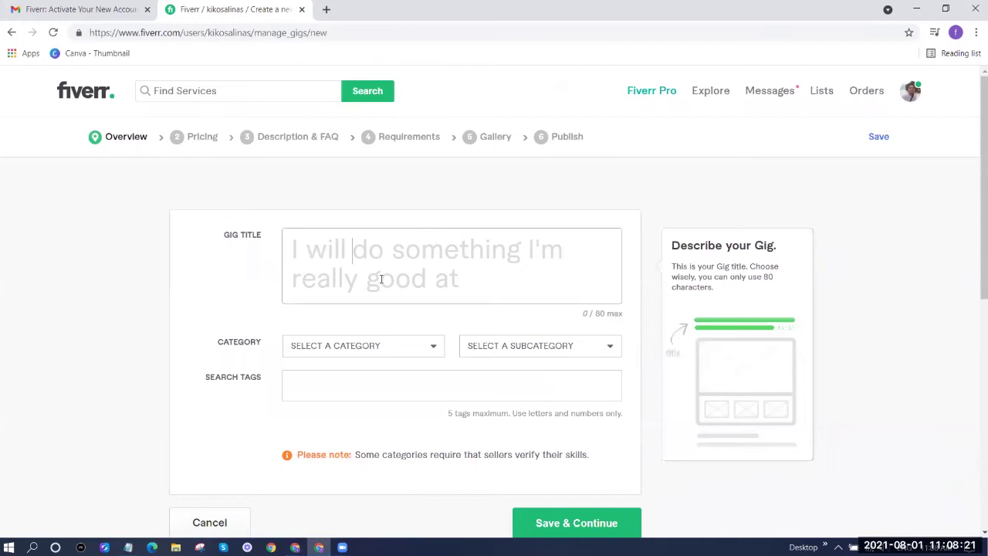
type("desin")
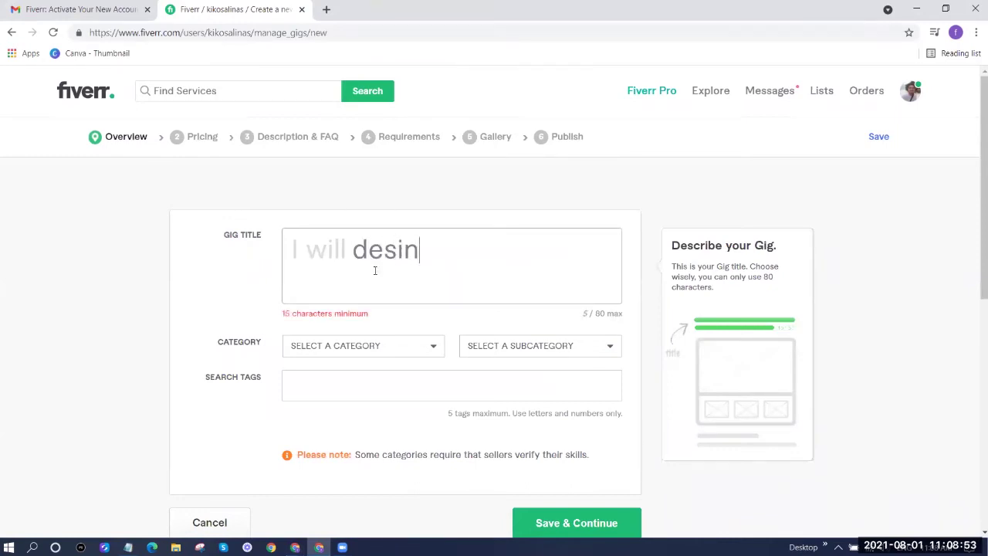
key("BackSpace")
type("gn a")
key("BackSpace")
type("umbna")
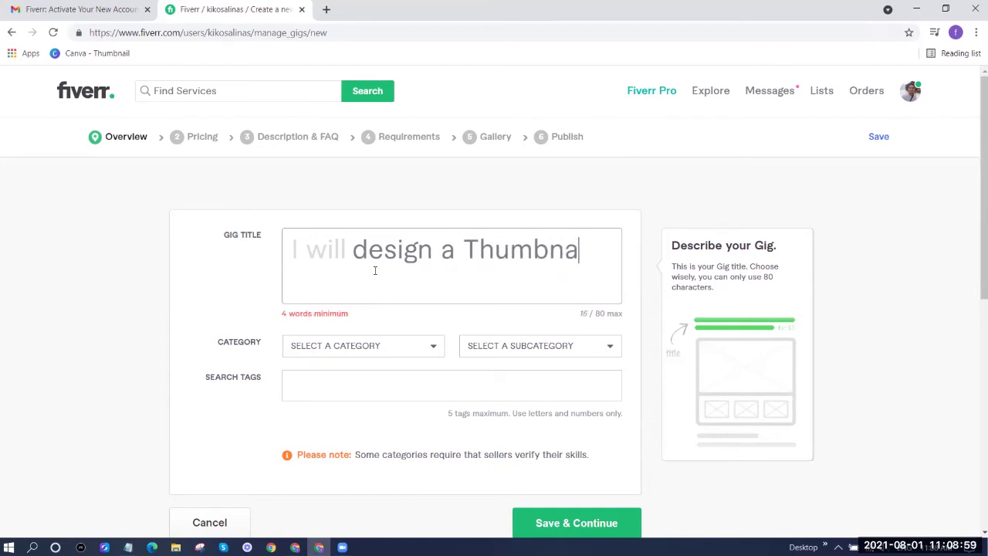
type("il for your YouTube video")
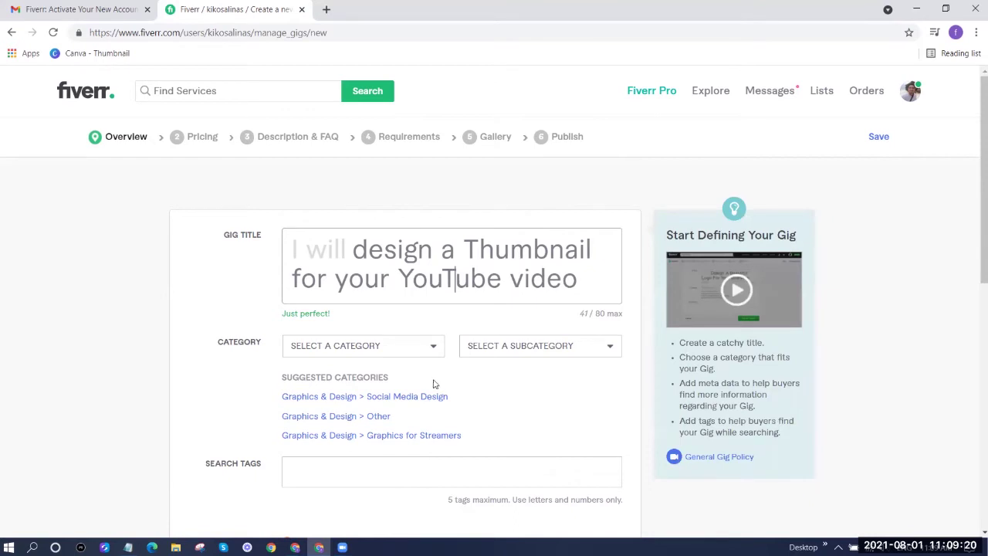
Set the gig category to Graphics & Design with subcategory Social Media Design
left_click(425, 348)
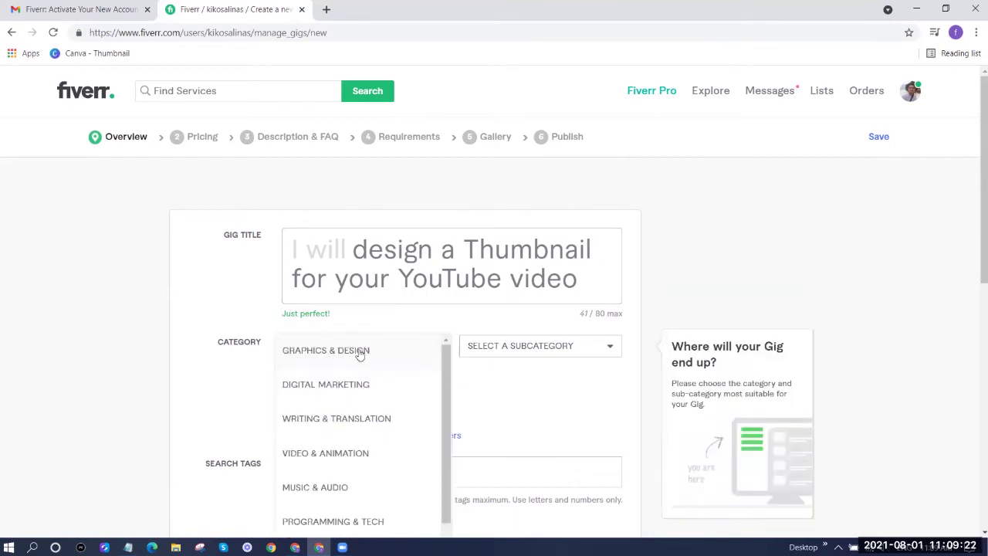
left_click(359, 352)
left_click(566, 349)
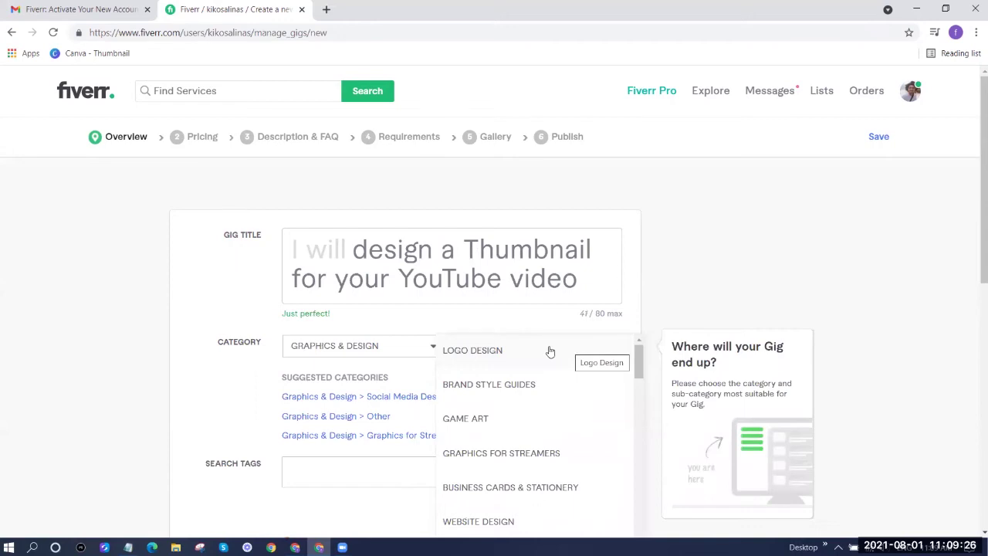
scroll(549, 352, "down", 4)
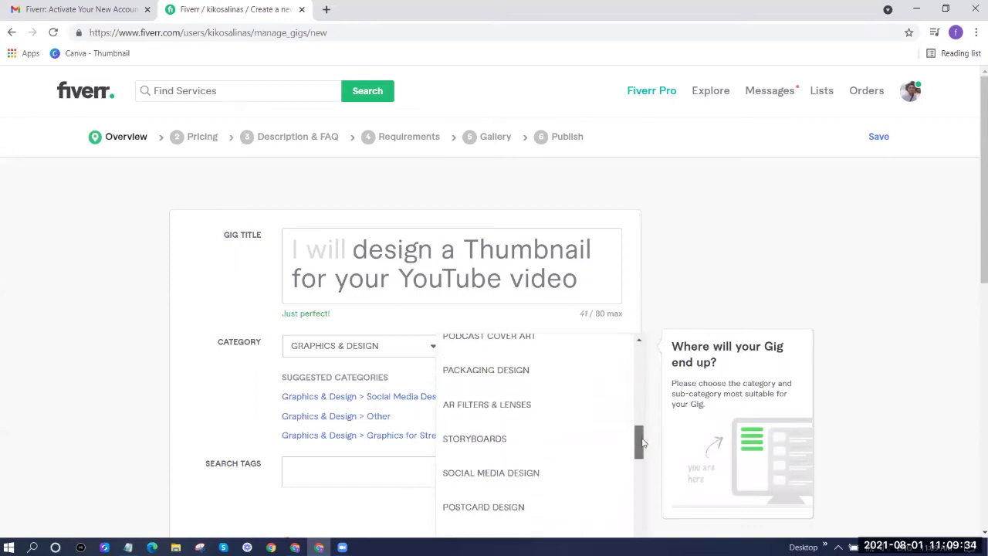
left_click(520, 473)
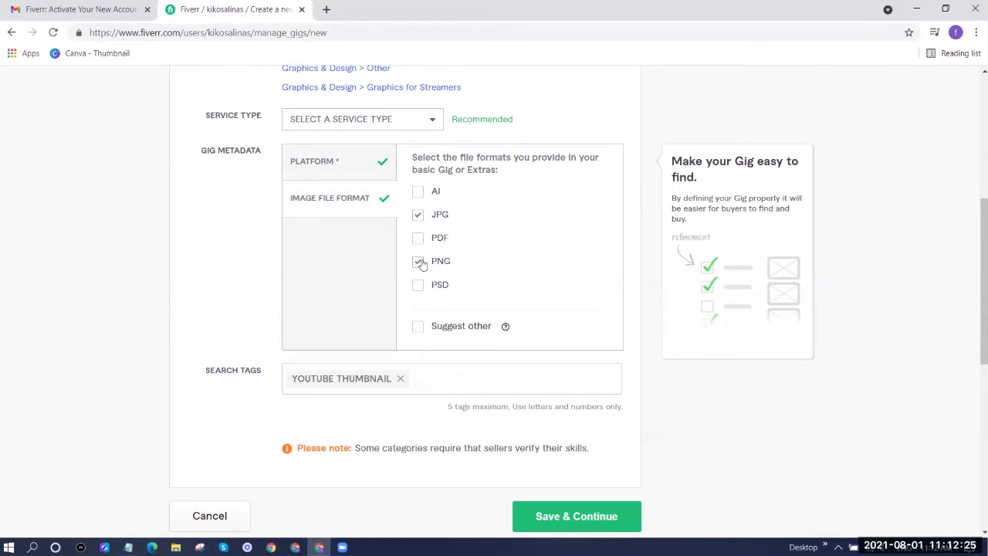
Add PNG as an image file format and check the platform options, with YouTube ticked
left_click(419, 263)
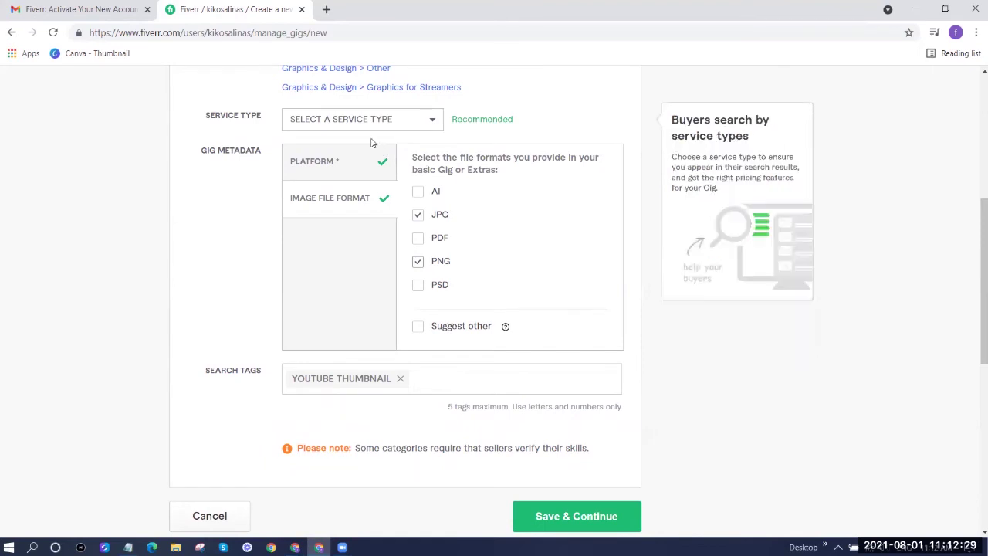
left_click(357, 161)
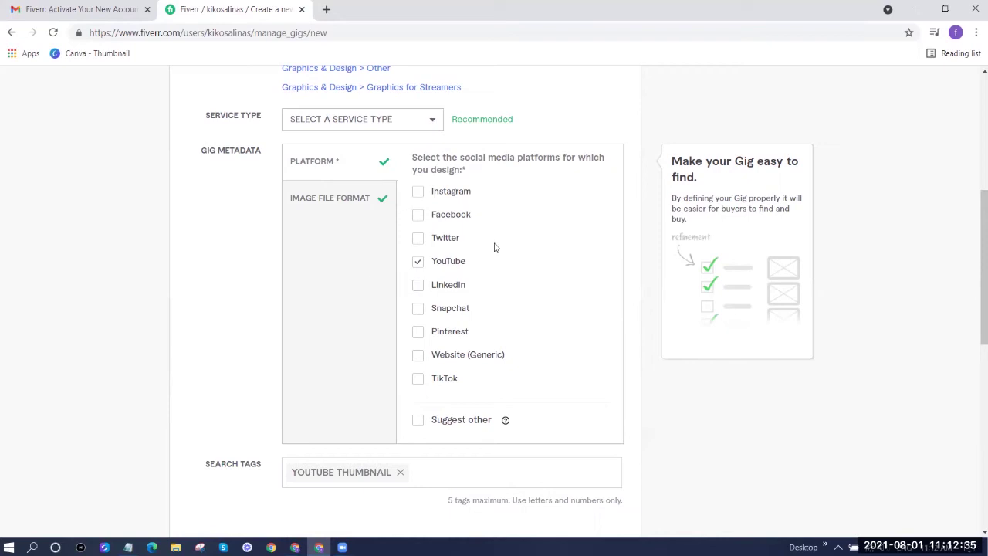
left_click_drag(976, 221, 975, 123)
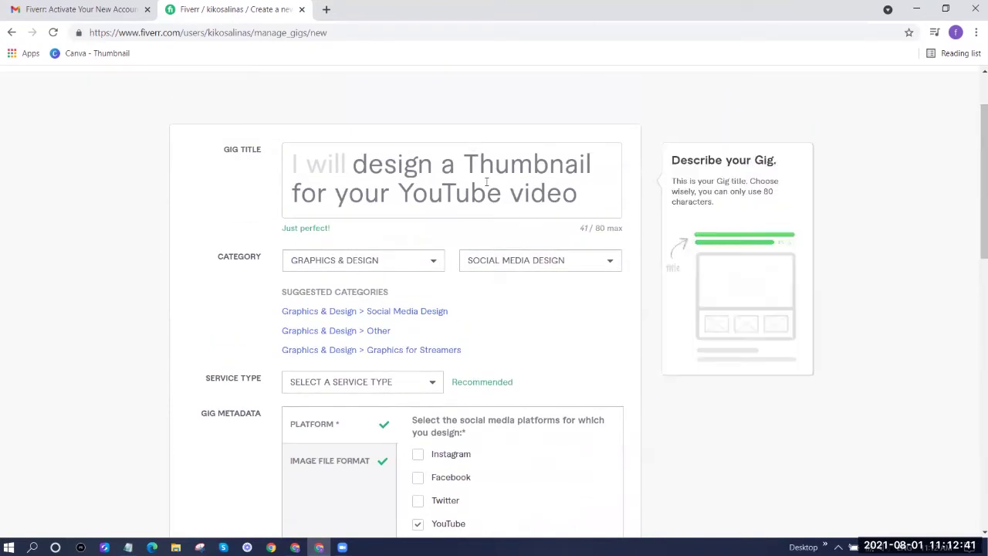
Replace 'YouTube' in the title with 'Social Media' and tick Facebook and Instagram platforms
left_click_drag(500, 192, 402, 186)
type("Social Media")
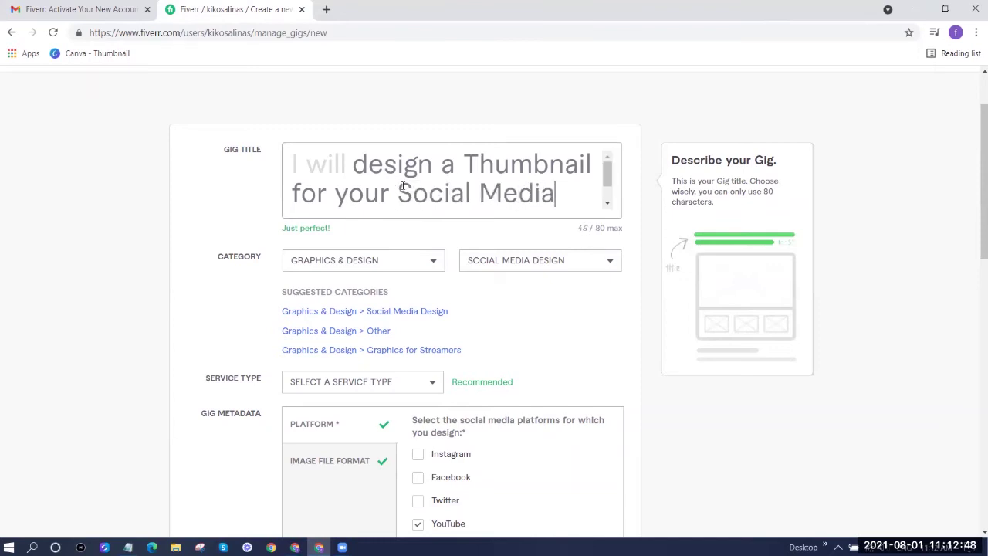
scroll(580, 198, "down", 1)
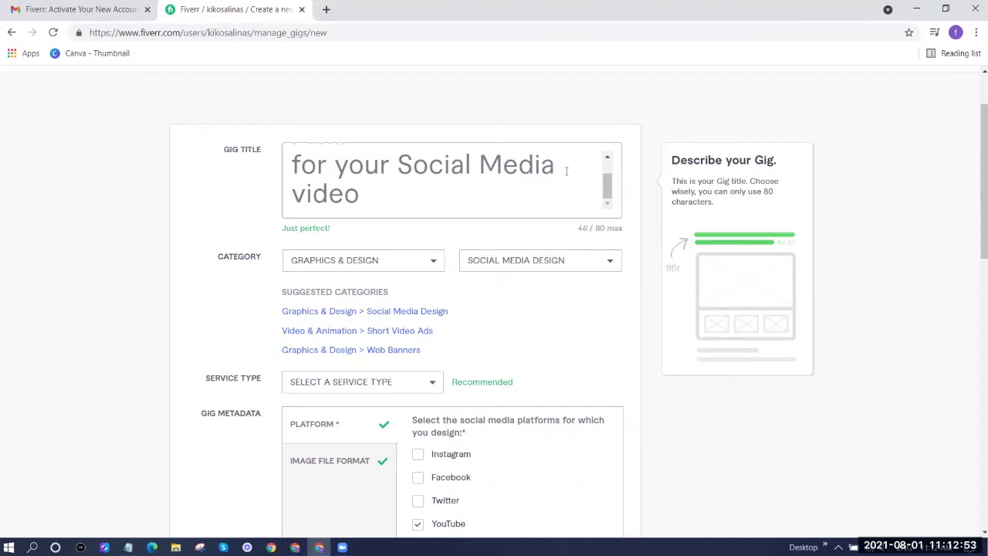
scroll(418, 220, "down", 3)
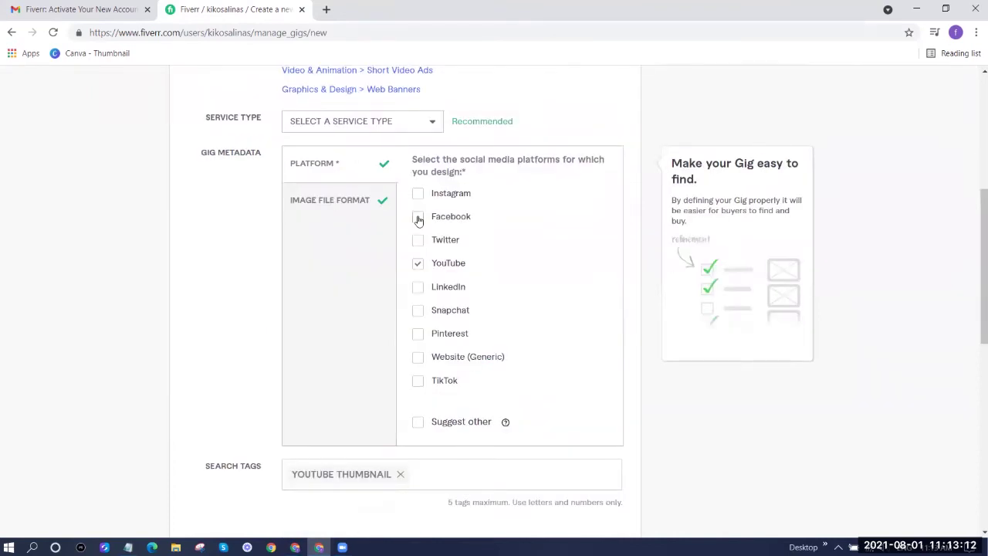
left_click(417, 218)
left_click(418, 194)
scroll(976, 253, "down", 3)
Add VIDEO THUMBNAIL and THUMBNAIL search tags, then save the overview
left_click(522, 266)
type("vi")
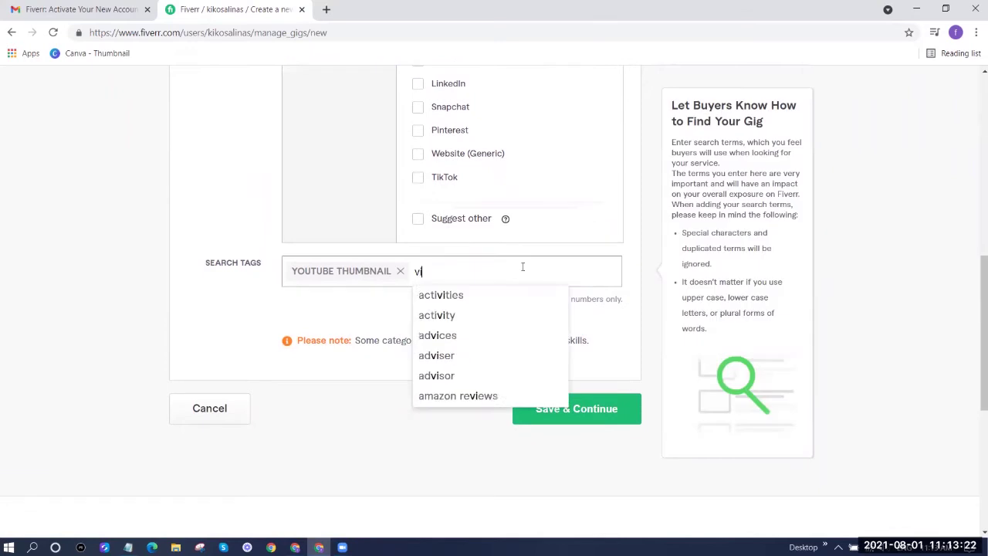
type("deo thh")
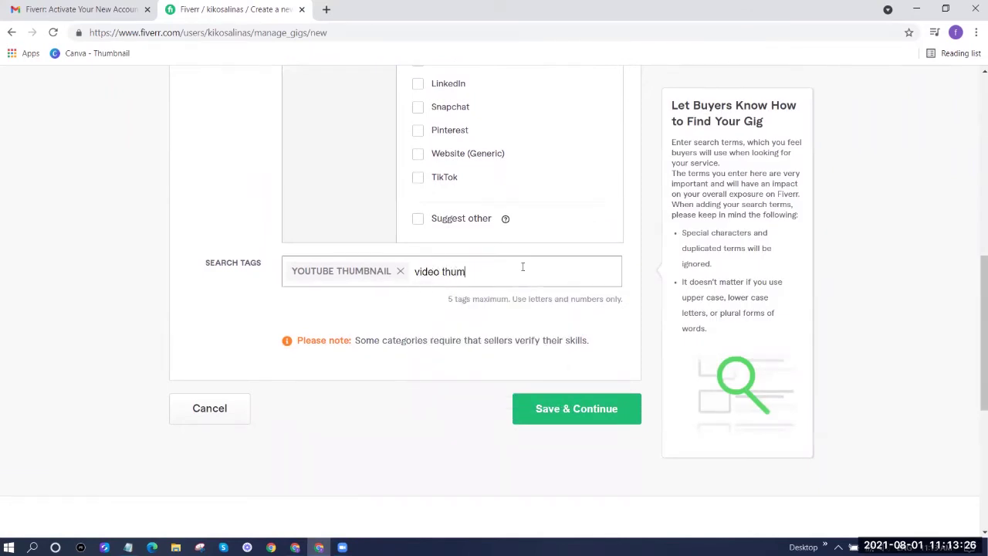
type("bnail")
key("Return")
type("thum")
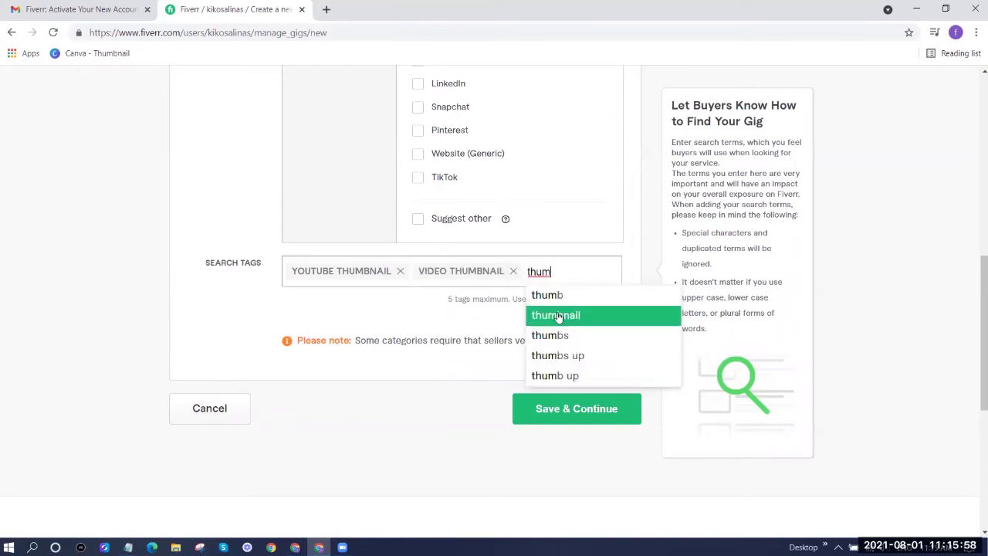
left_click(557, 317)
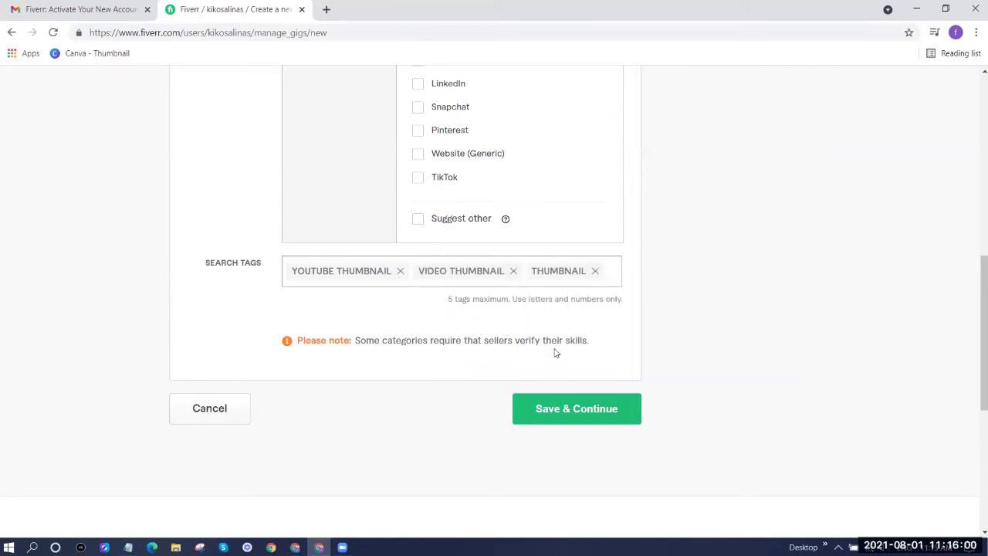
left_click(568, 408)
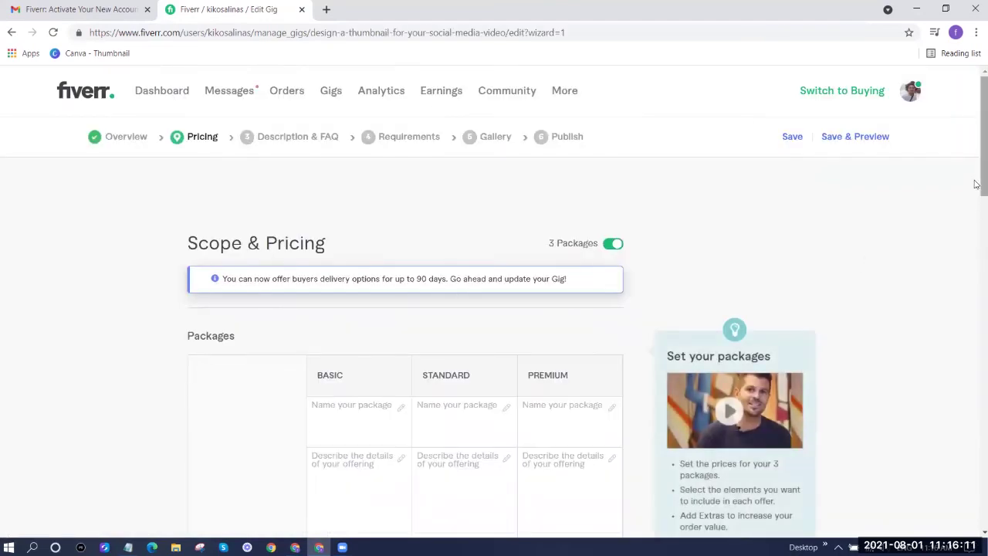
Scroll to the Basic, Standard and Premium packages table, then select the existing text in the graphic design search box
left_click_drag(976, 189, 974, 235)
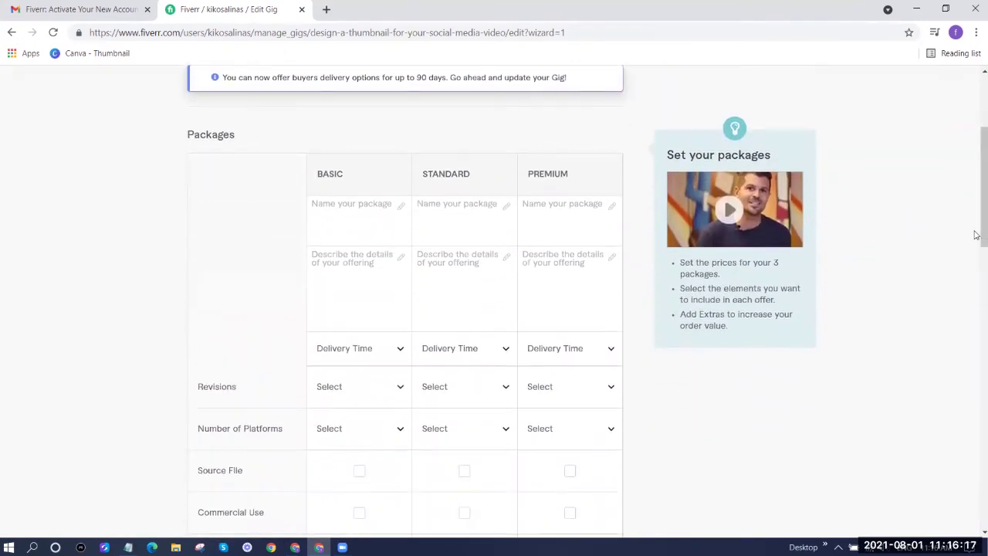
left_click(307, 204)
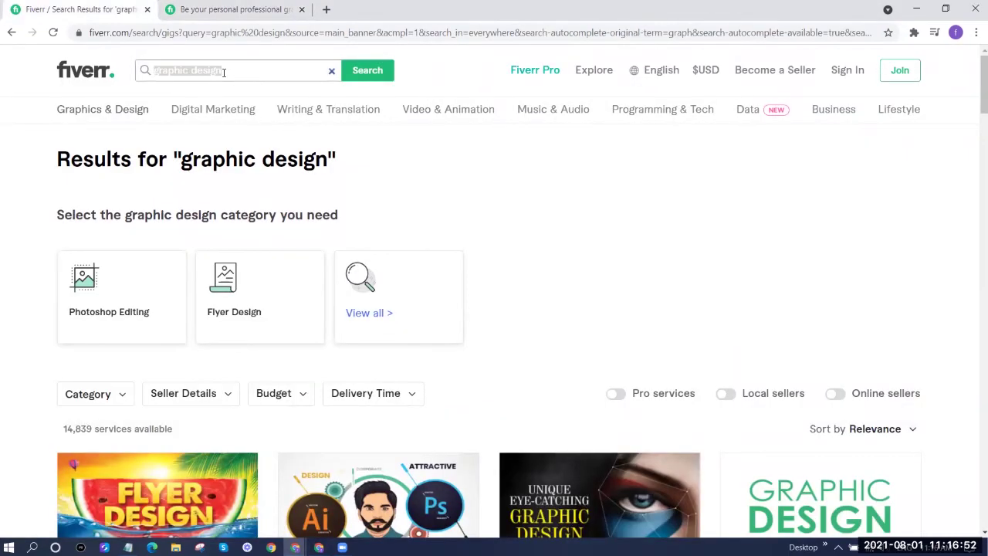
left_click(224, 71)
Search Fiverr for 'youtube thumbnail' gigs
type("g")
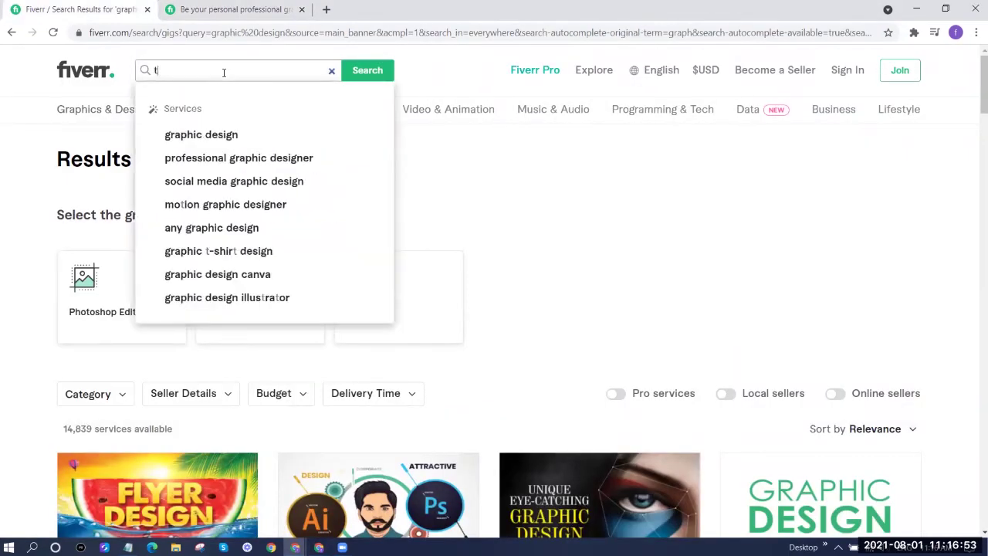
key("BackSpace")
type("you")
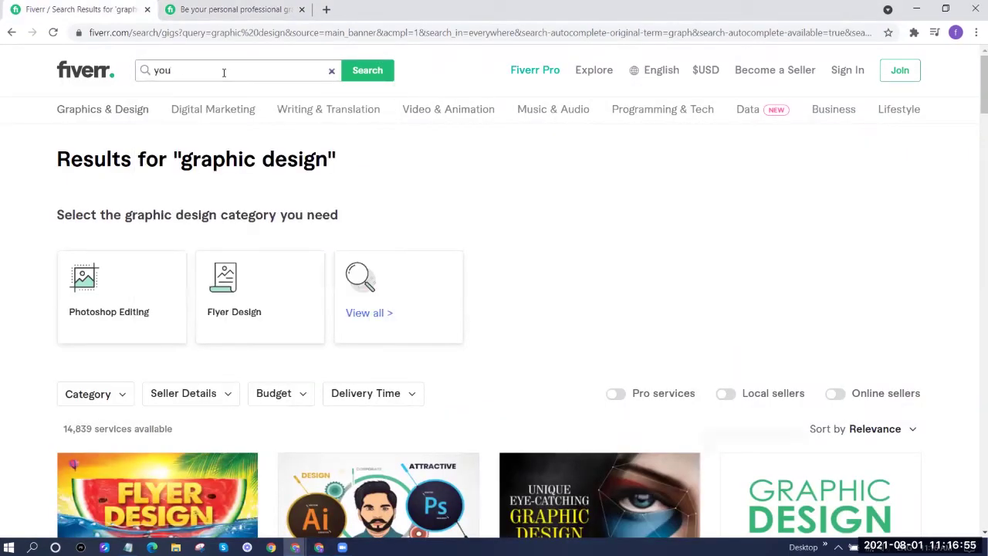
type("tube t")
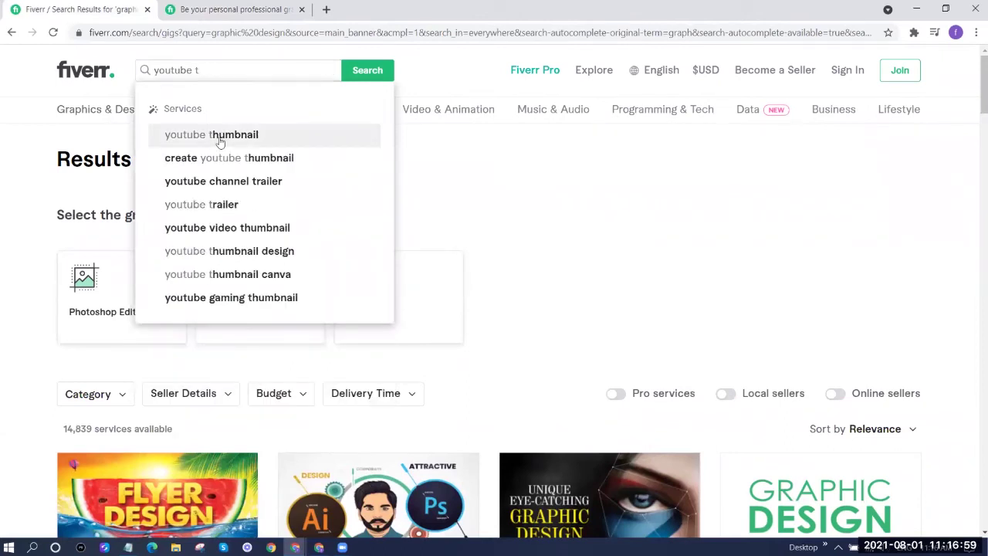
left_click(220, 135)
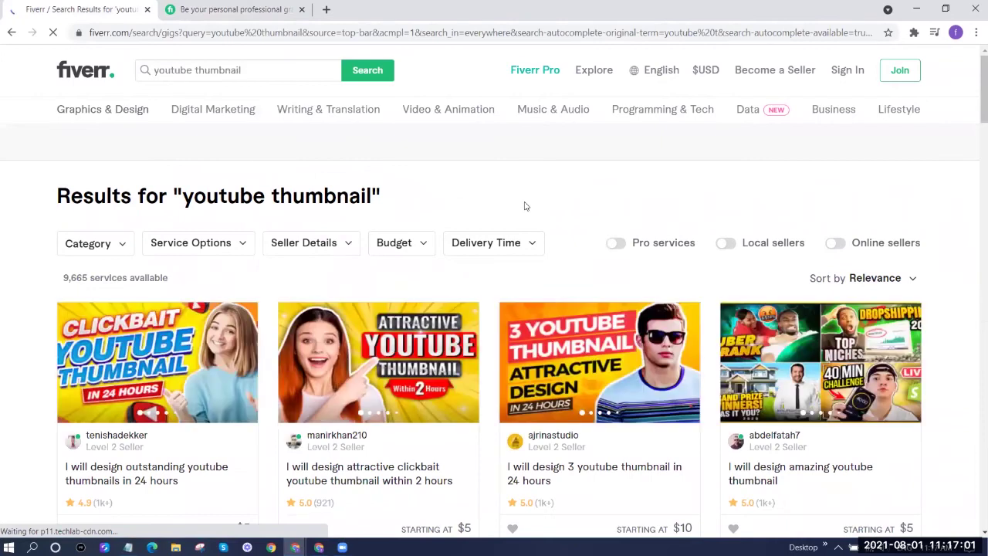
Open the clickbait YouTube thumbnail gig and compare its $5, $10 and $20 packages
left_click(326, 372)
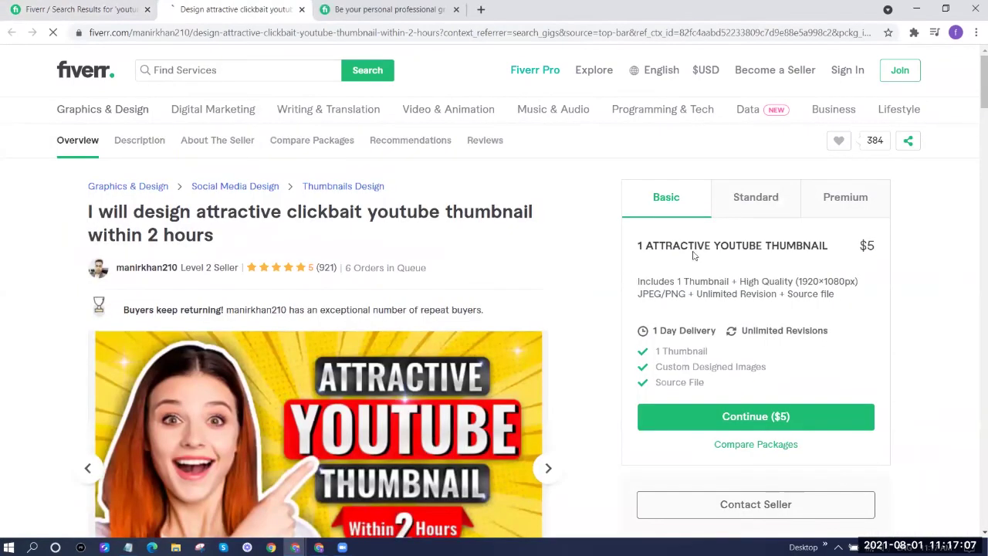
left_click(747, 204)
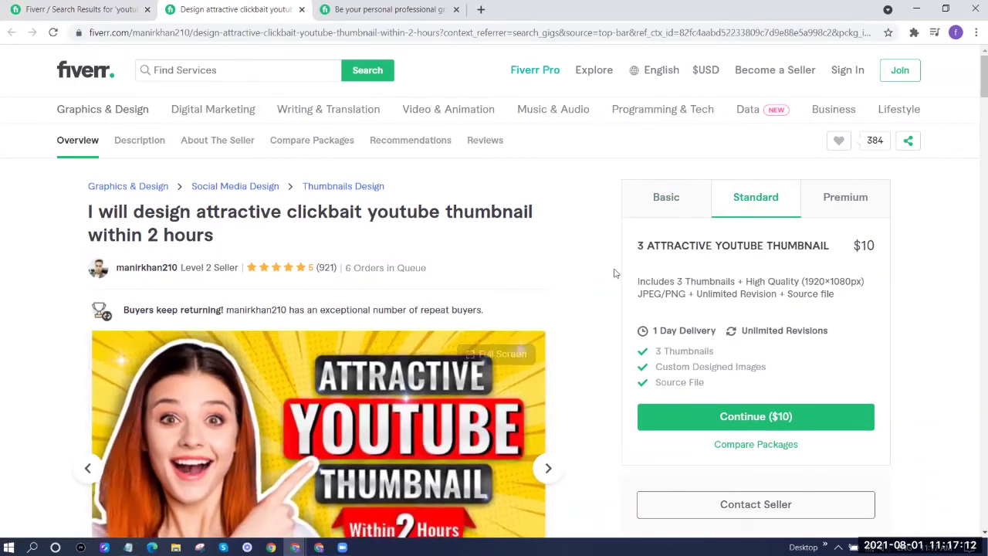
left_click(839, 202)
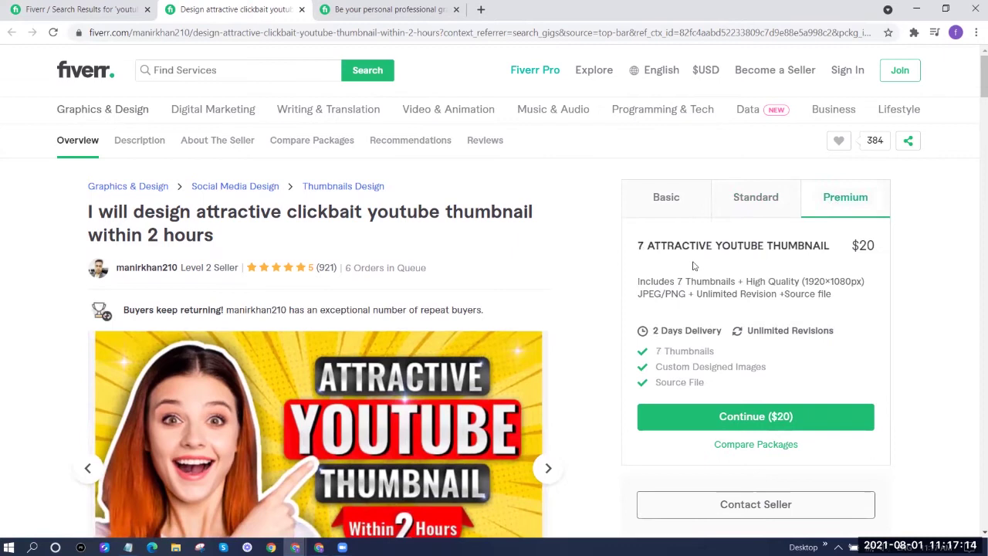
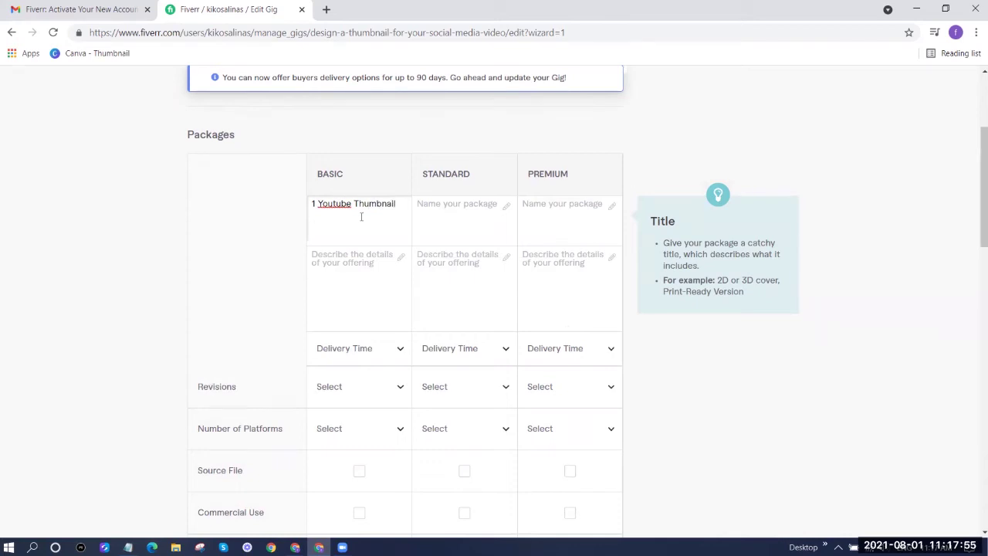
Name the Standard package '3 Youtube Thumbnail' and the Premium package '5 Youtube Thumbnail'
left_click(430, 206)
type("3 Youtube Thumbnail")
left_click(556, 203)
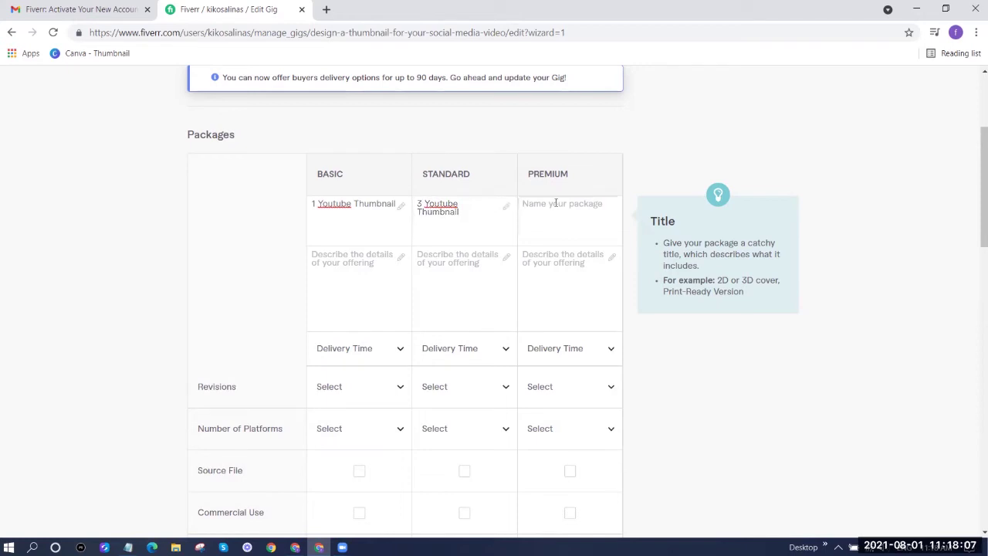
type("5 You")
type("tube Thumbnail")
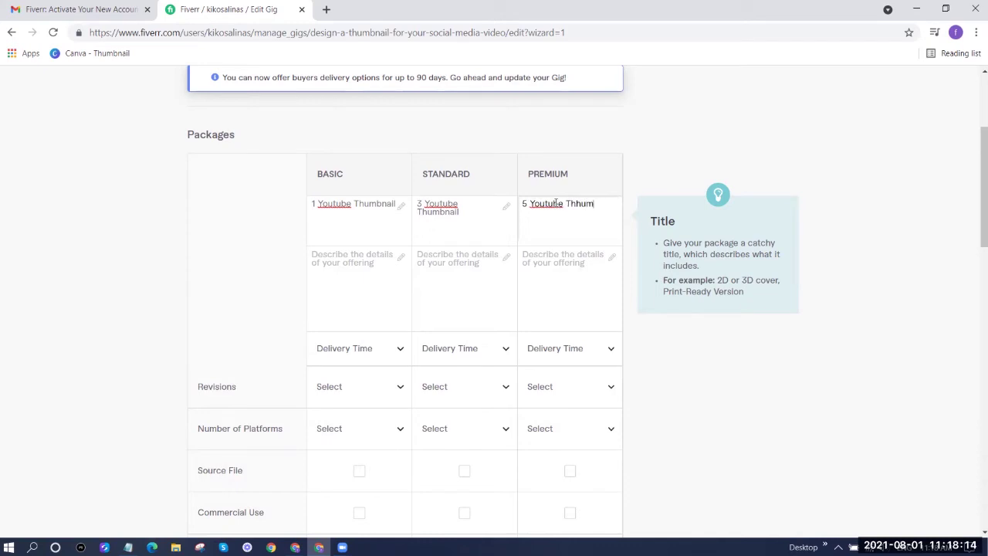
key("BackSpace")
key("BackSpace")
key("BackSpace")
key("BackSpace")
key("BackSpace")
key("BackSpace")
key("BackSpace")
type("bnail")
left_click(787, 257)
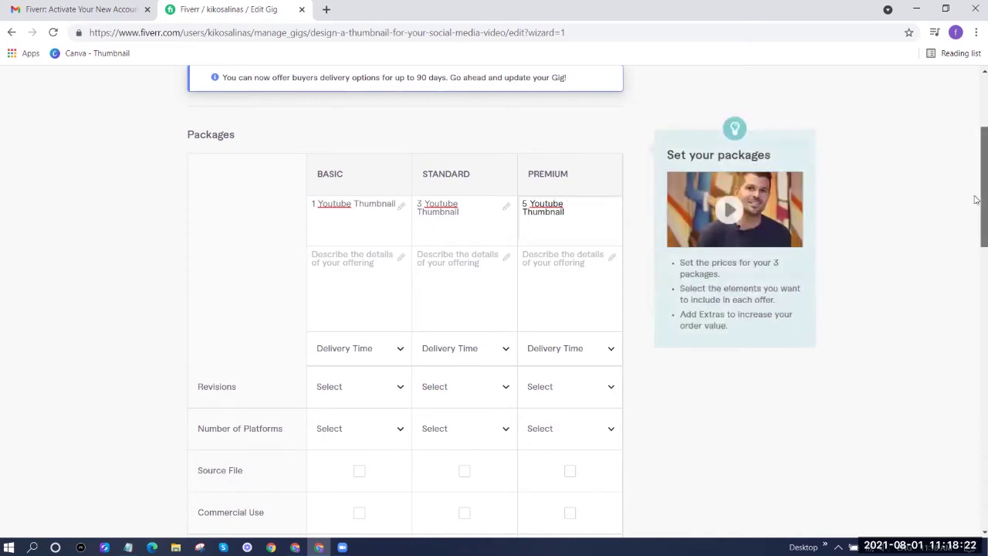
left_click_drag(974, 199, 974, 228)
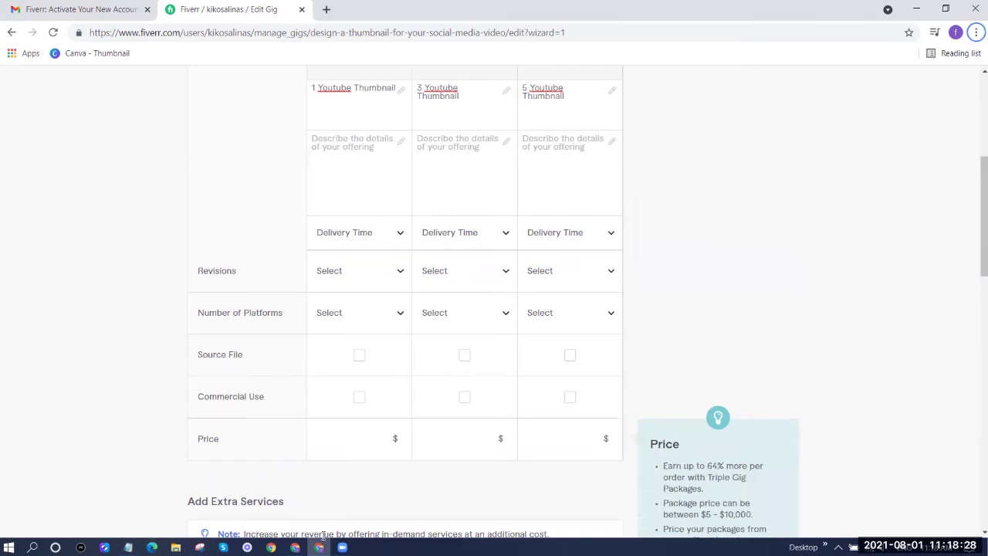
Review the basic and standard package offers of several competing YouTube thumbnail gigs
mouse_move(319, 547)
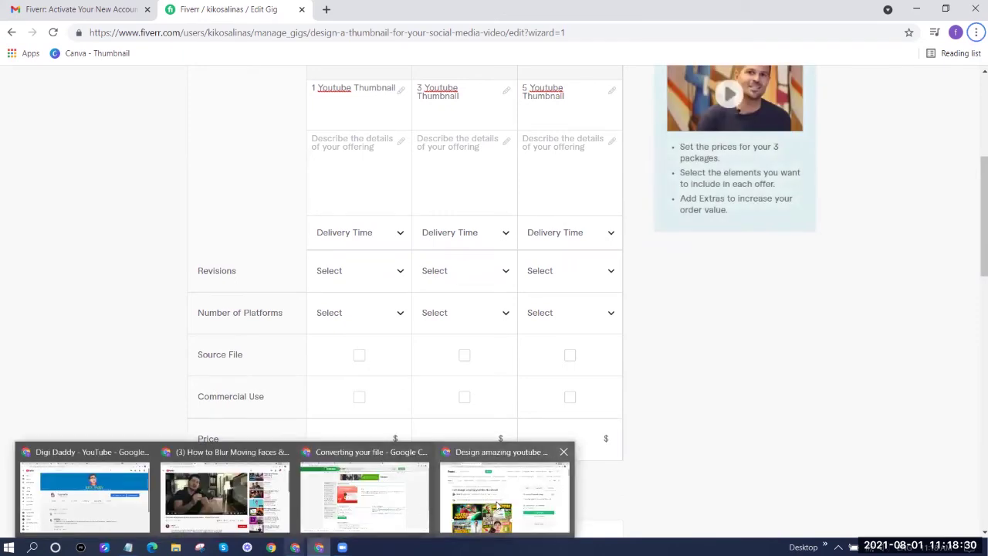
left_click(500, 505)
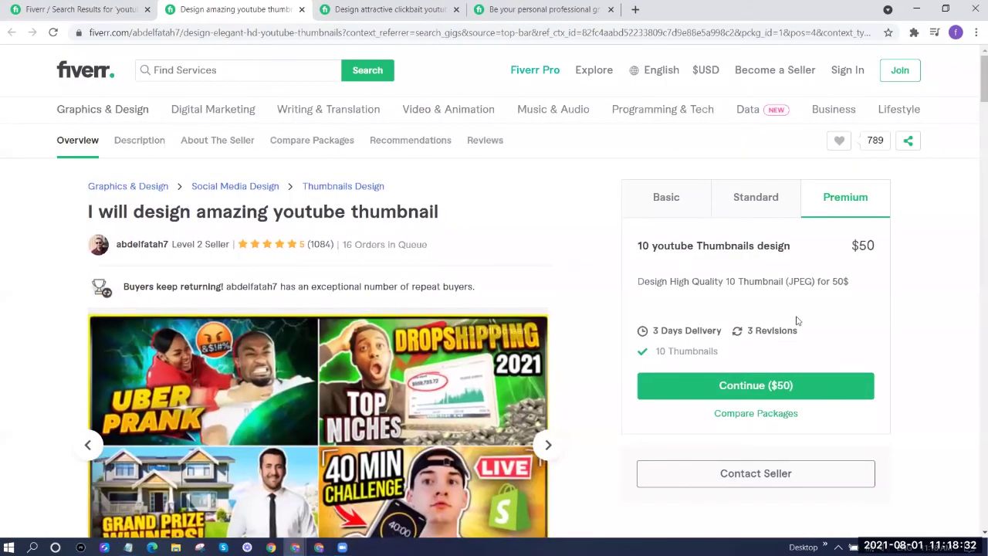
left_click(682, 207)
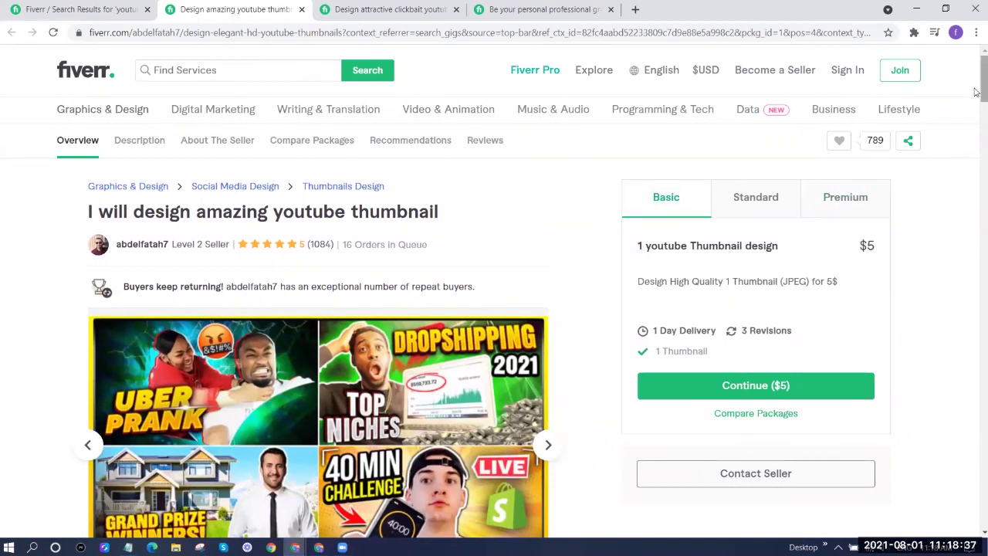
left_click(343, 7)
left_click(666, 199)
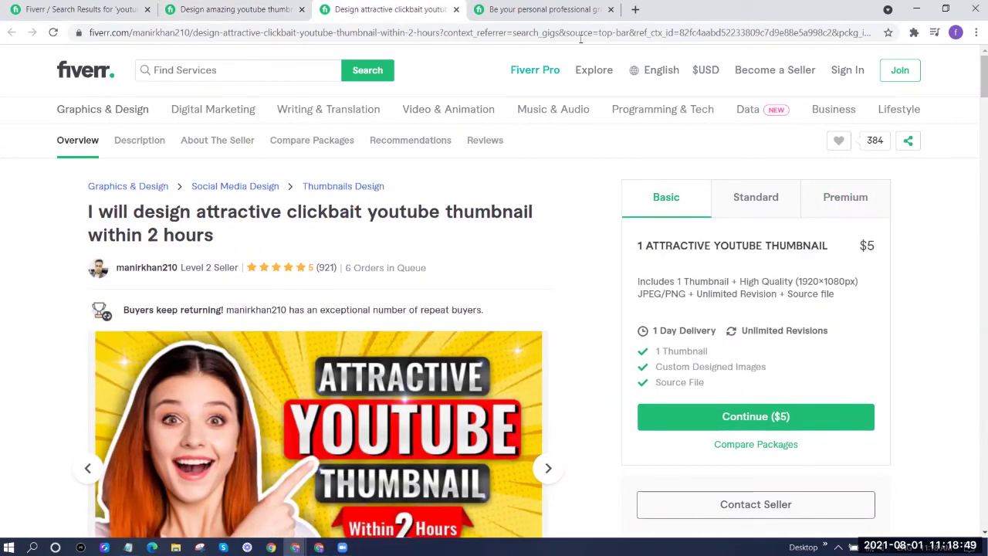
left_click(84, 9)
scroll(381, 296, "down", 3)
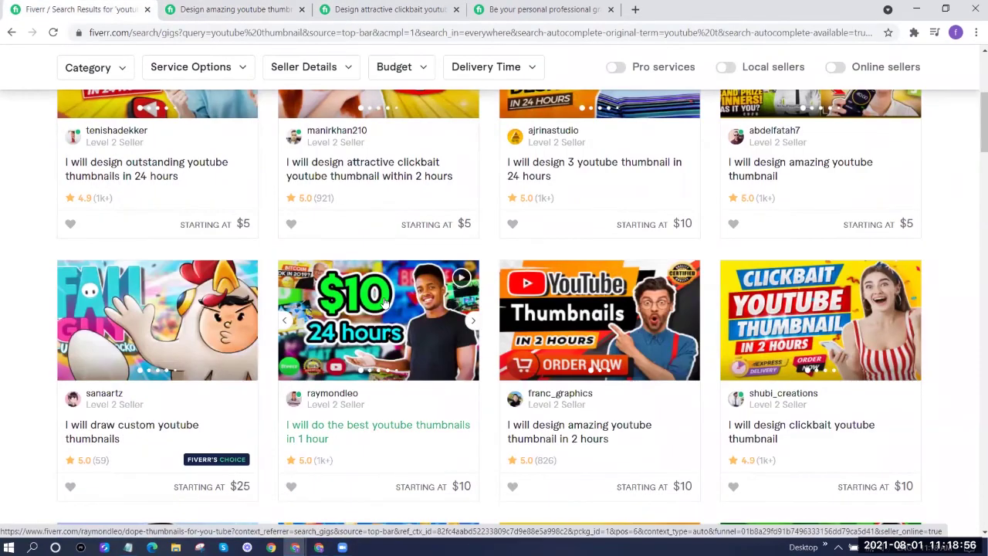
left_click(423, 308)
left_click(757, 195)
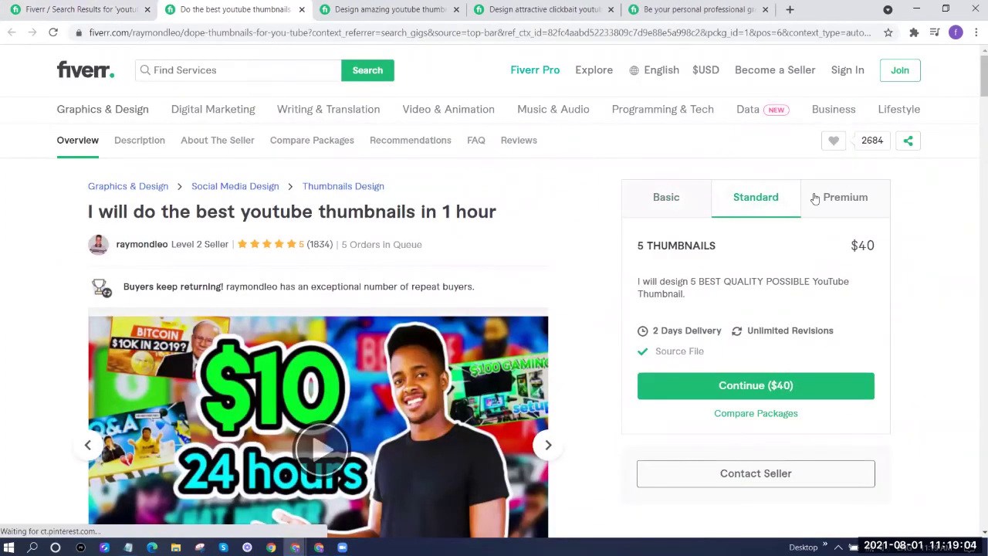
left_click(557, 7)
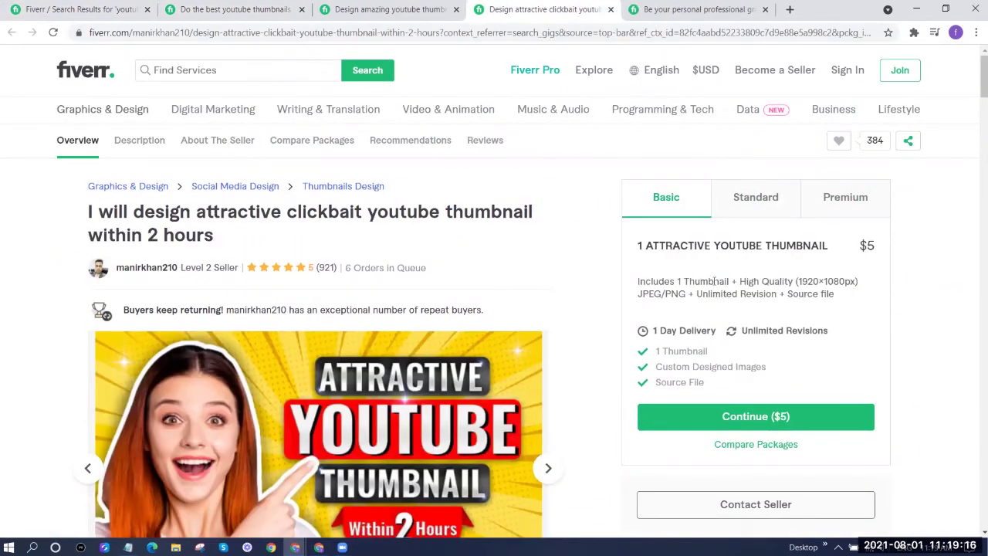
Copy the clickbait gig's basic description into the Basic package description
left_click_drag(837, 298, 636, 286)
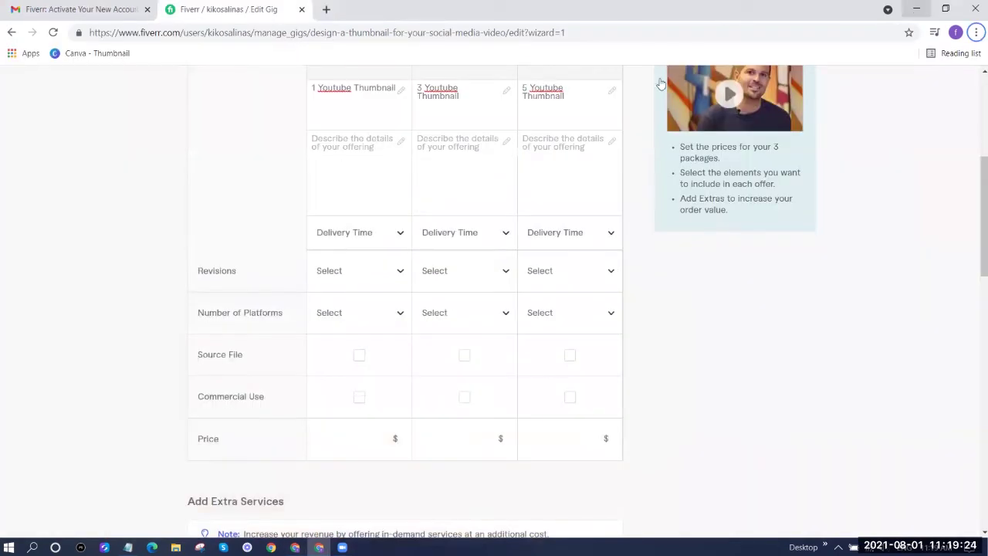
left_click(339, 142)
type("Includes 1 Thumbnail + High-Quality (1920x1080px) JPEG/PNG + Unlimited Revision + Source file")
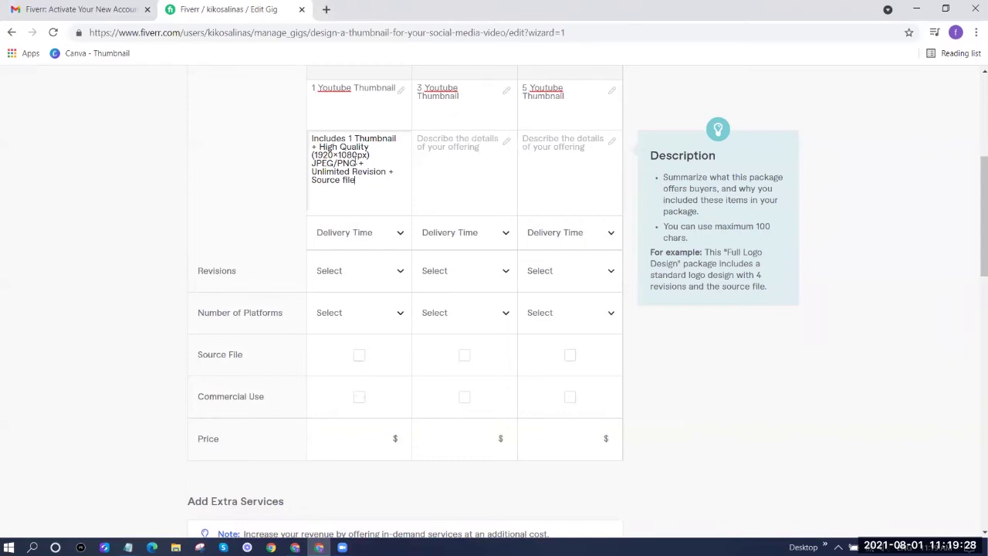
Paste the description into the Standard package and change its count to 3
left_click(443, 143)
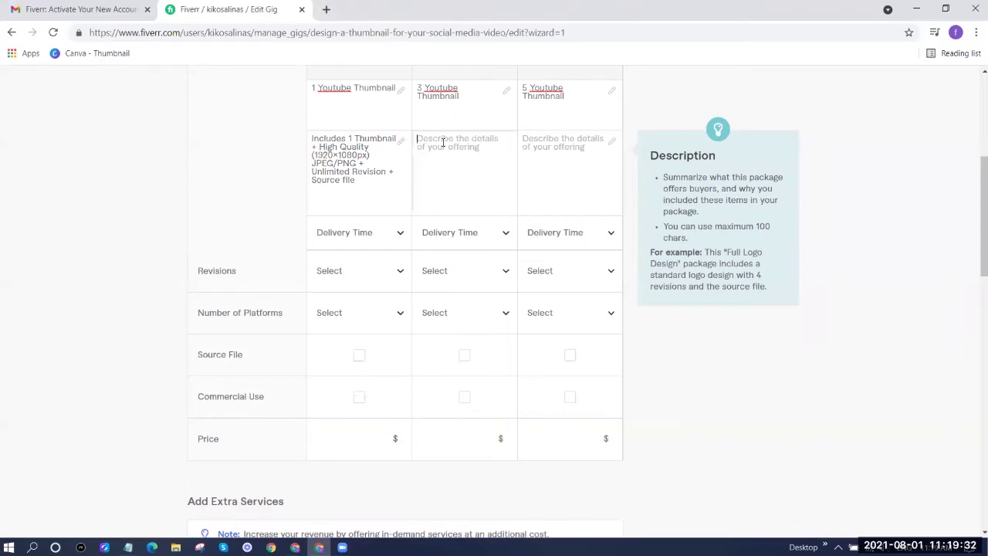
type("Includes 1 Thumbnail + High Quality (1920×1080px) JPEG/PNG + Unlimited Revision + Source file")
key("BackSpace")
type("3")
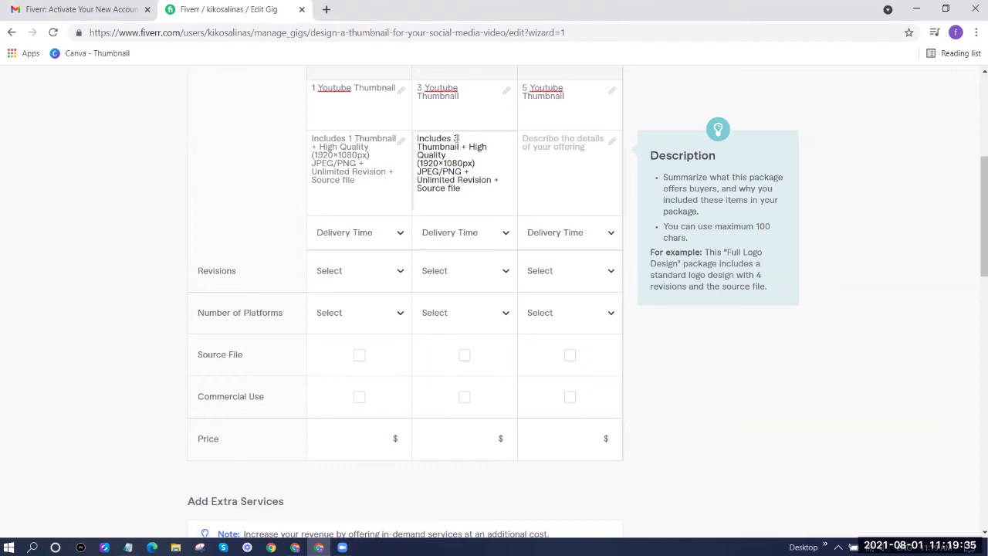
Paste the description into the Premium package, changing it to '5 Thumbnails'
left_click(550, 145)
type("Includes 1 Thumbnail + High Quality (1920×1080px) JPEG/PNG + Unlimited Revision + Source file")
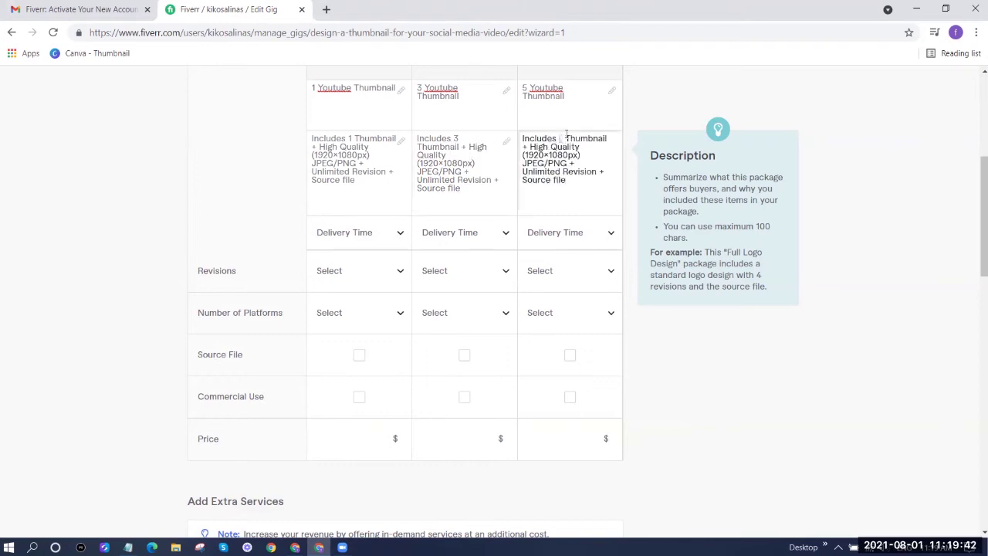
type("5")
key("End")
type("s")
left_click(455, 147)
Set delivery time to '1 day Delivery' for Basic, Standard and Premium packages
type("s")
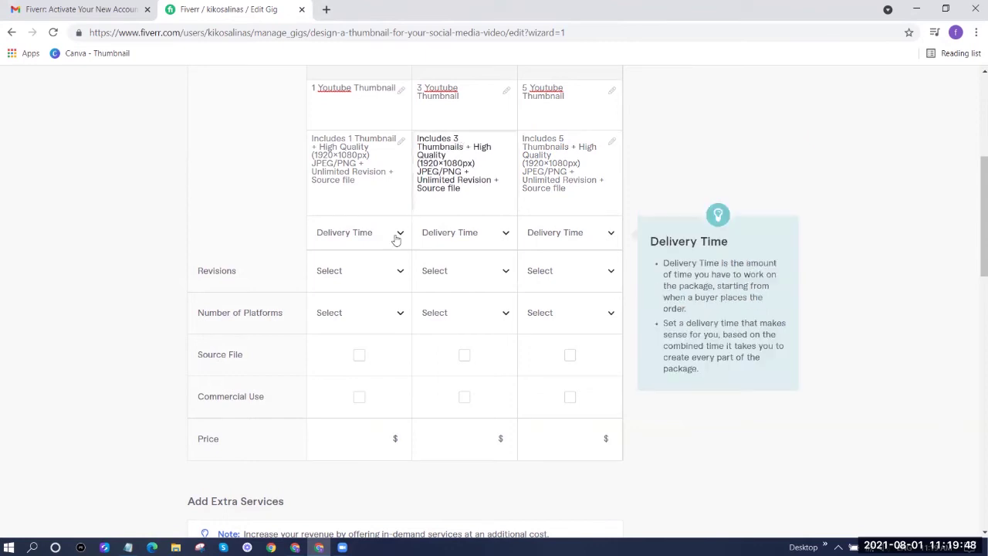
left_click(396, 235)
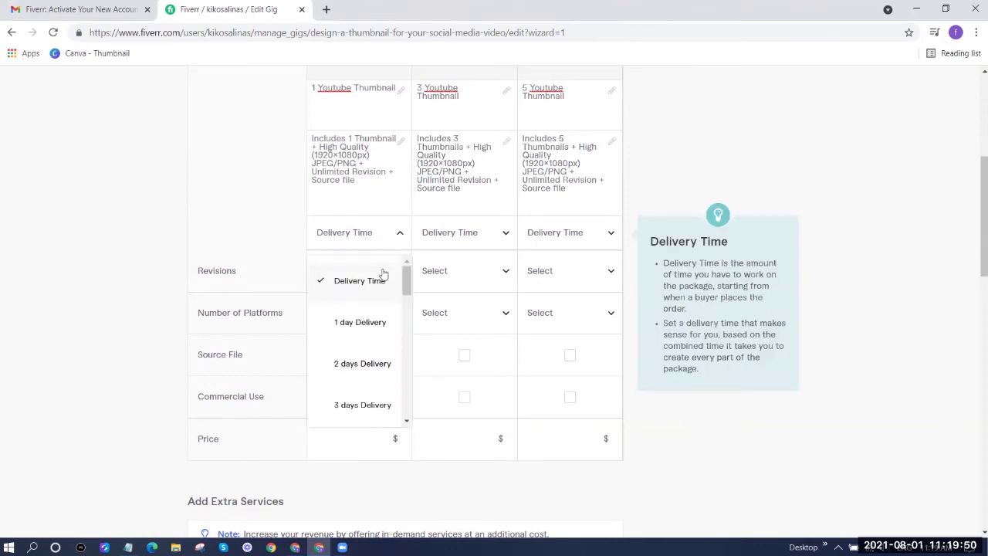
mouse_move(403, 283)
left_mouse_down()
mouse_move(406, 374)
mouse_move(404, 275)
left_mouse_up()
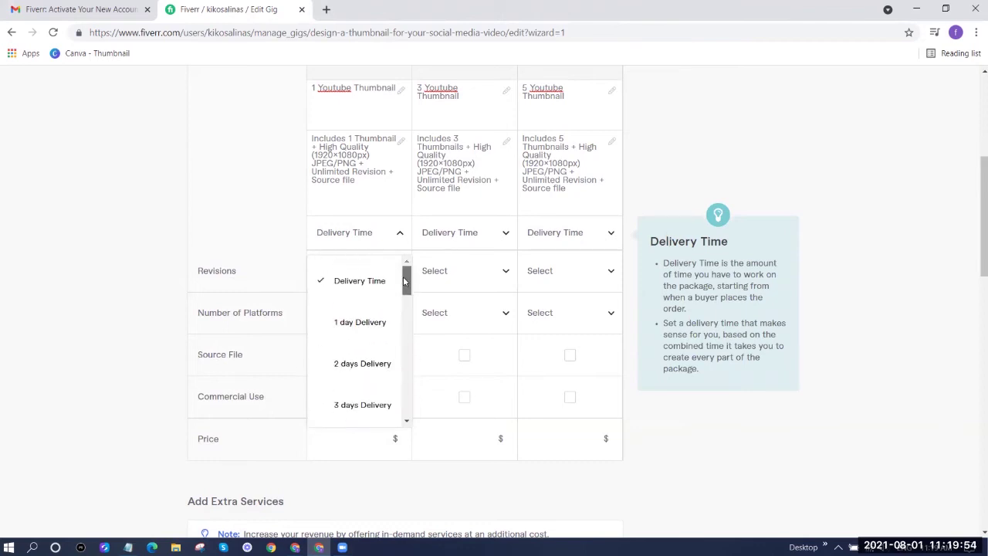
left_click(357, 325)
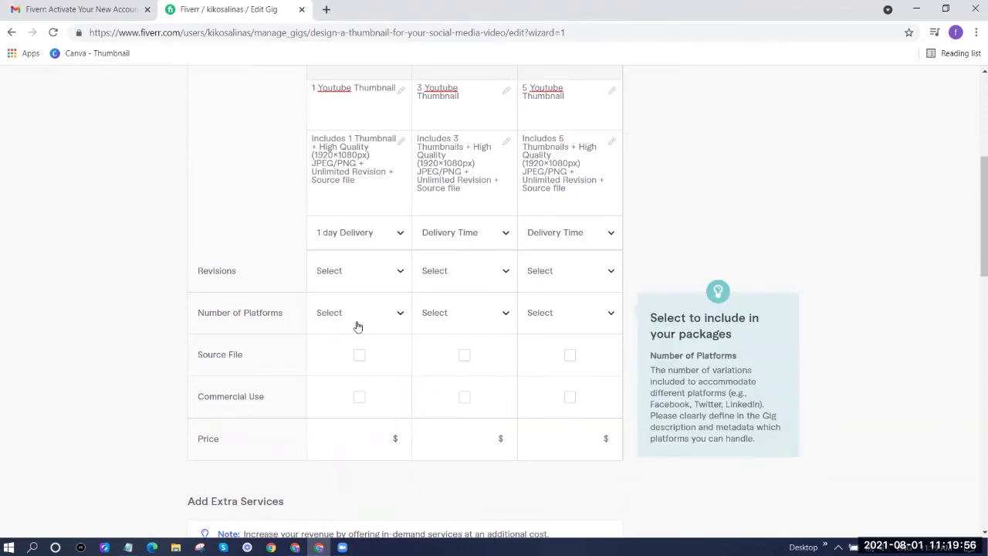
left_click(498, 238)
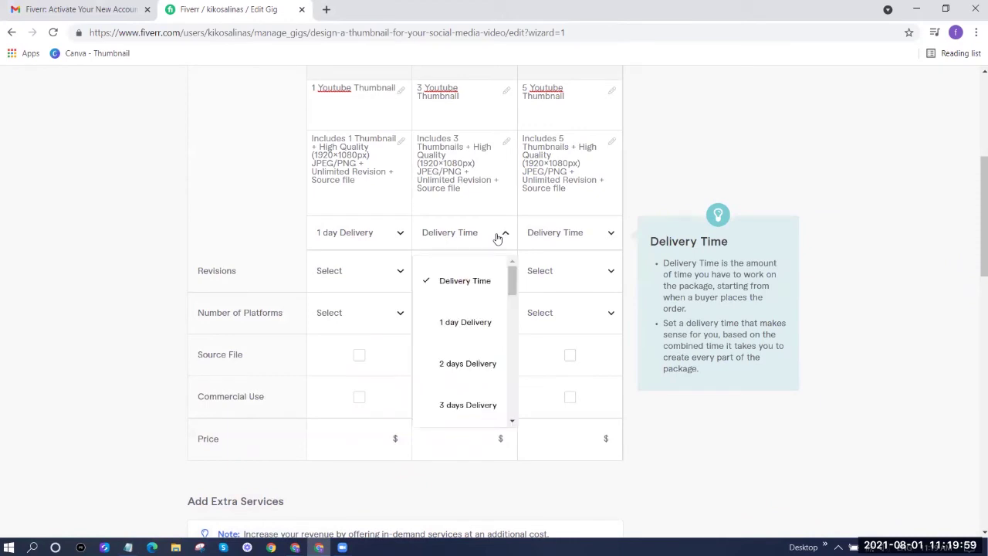
left_click(470, 335)
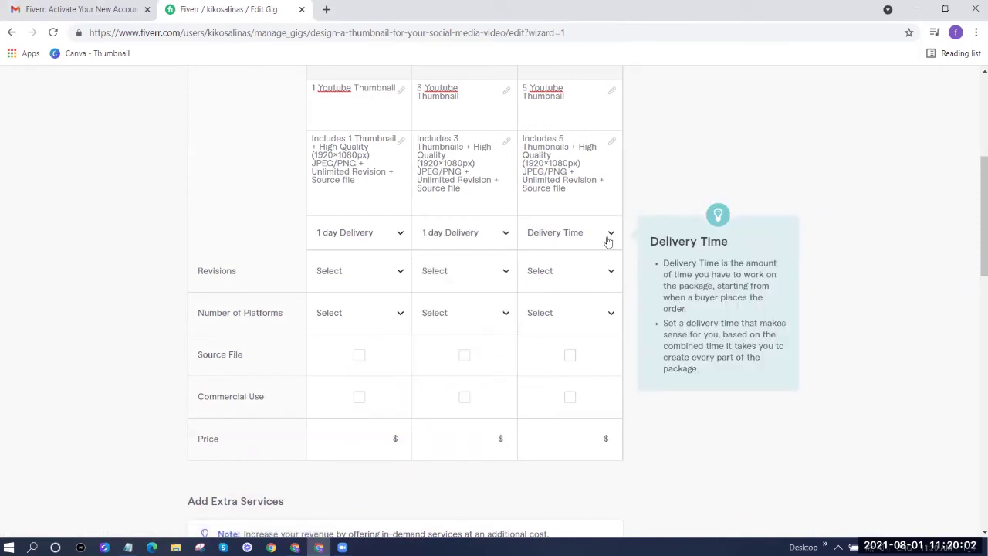
left_click(608, 236)
left_click(578, 322)
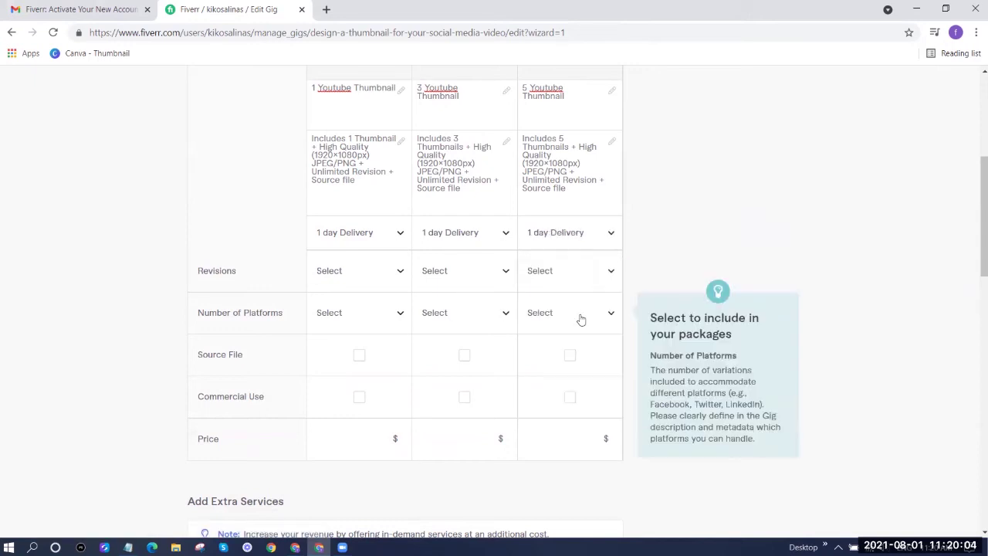
left_click(399, 276)
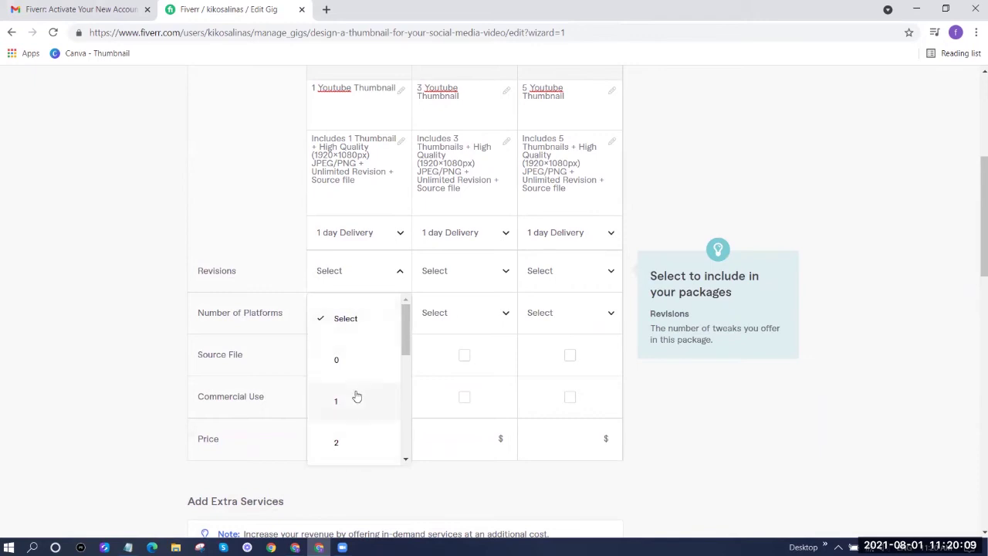
left_click(283, 265)
left_click(365, 173)
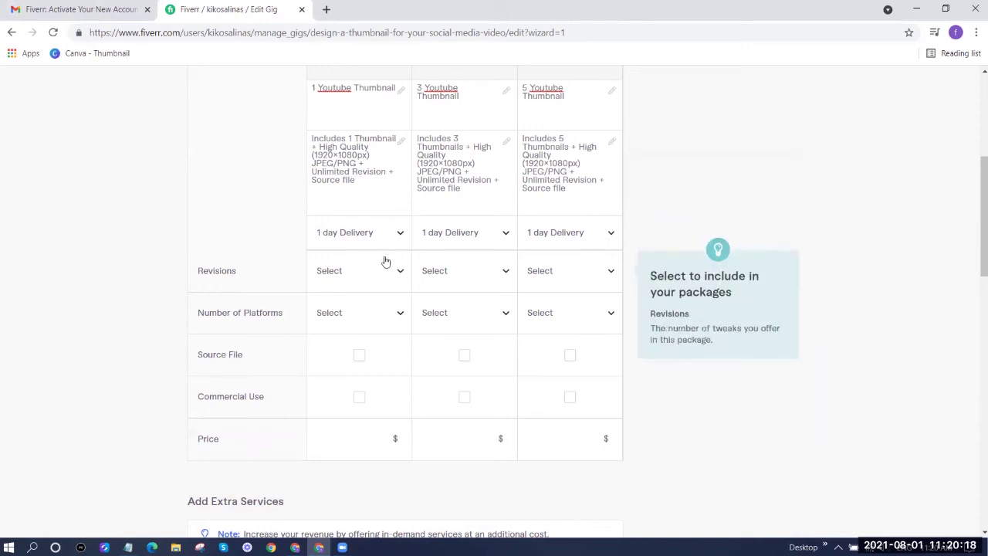
Delete '+ Unlimited Revision + Source file' from all three package descriptions, ending each at JPEG/PNG
left_click_drag(386, 172, 360, 166)
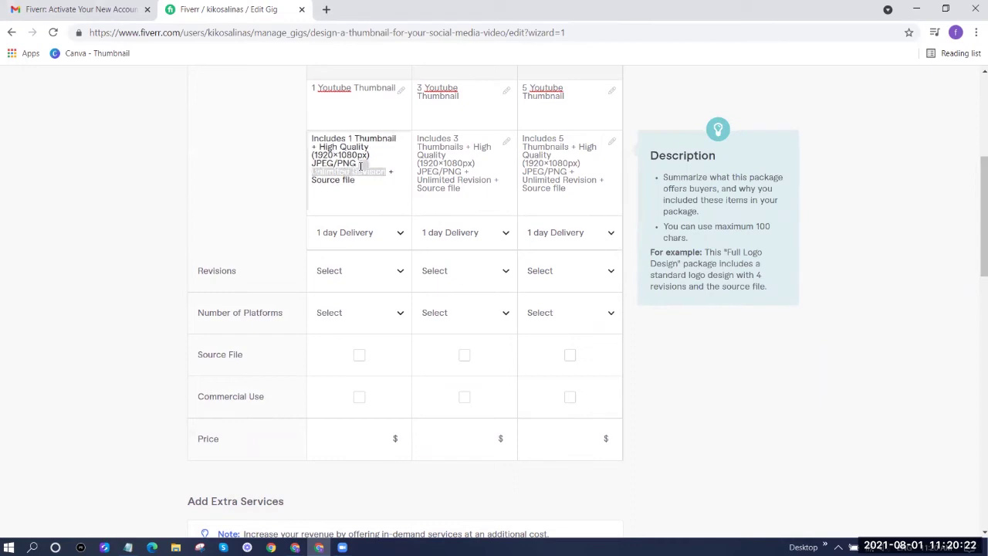
key("BackSpace")
key("BackSpace")
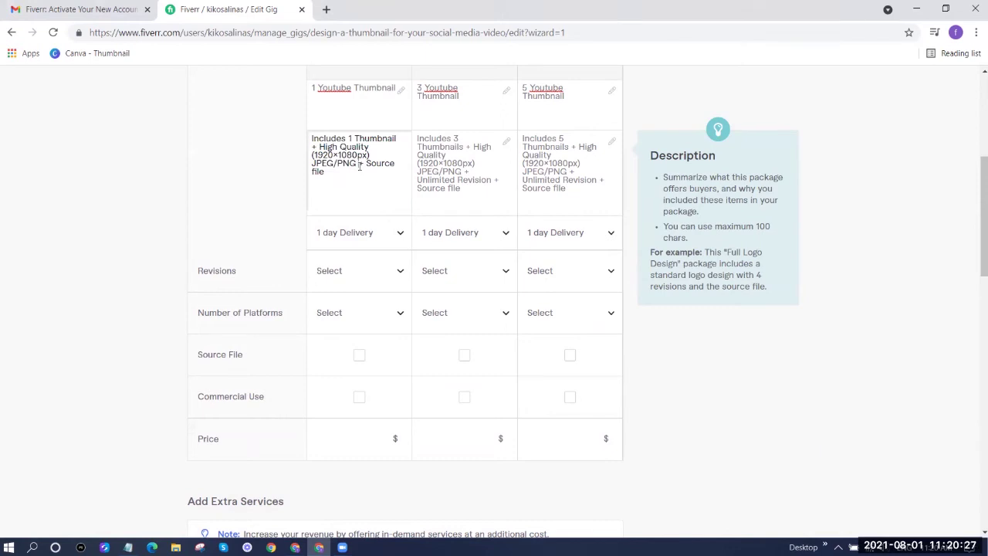
left_click_drag(359, 166, 368, 174)
key("BackSpace")
left_click_drag(465, 171, 473, 189)
key("BackSpace")
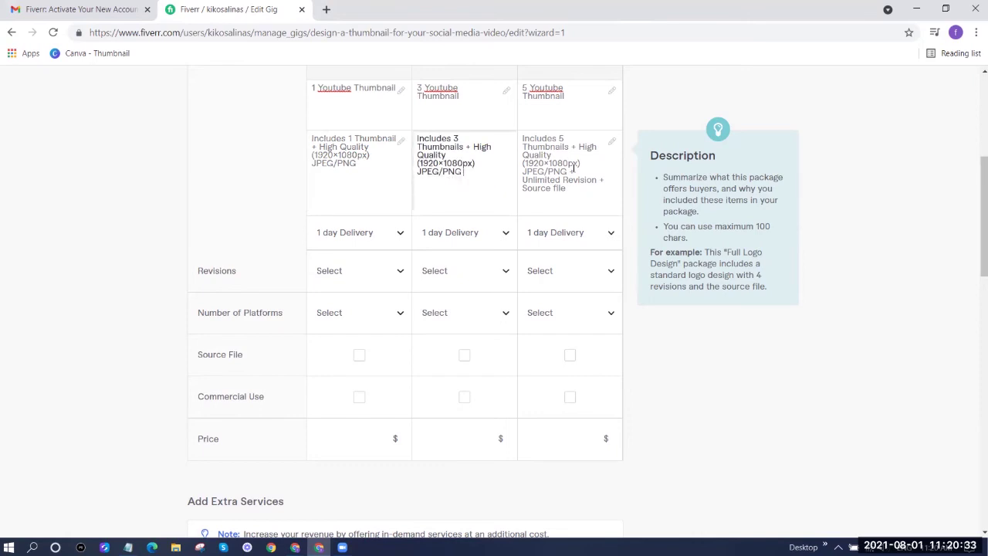
left_click_drag(570, 173, 575, 188)
key("BackSpace")
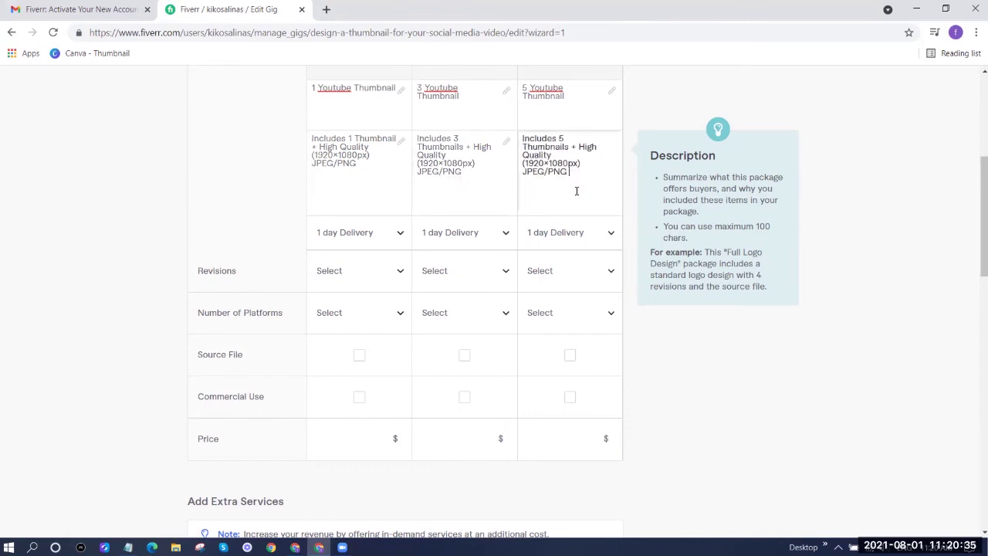
Set Revisions to 2 for all three packages
left_click(384, 276)
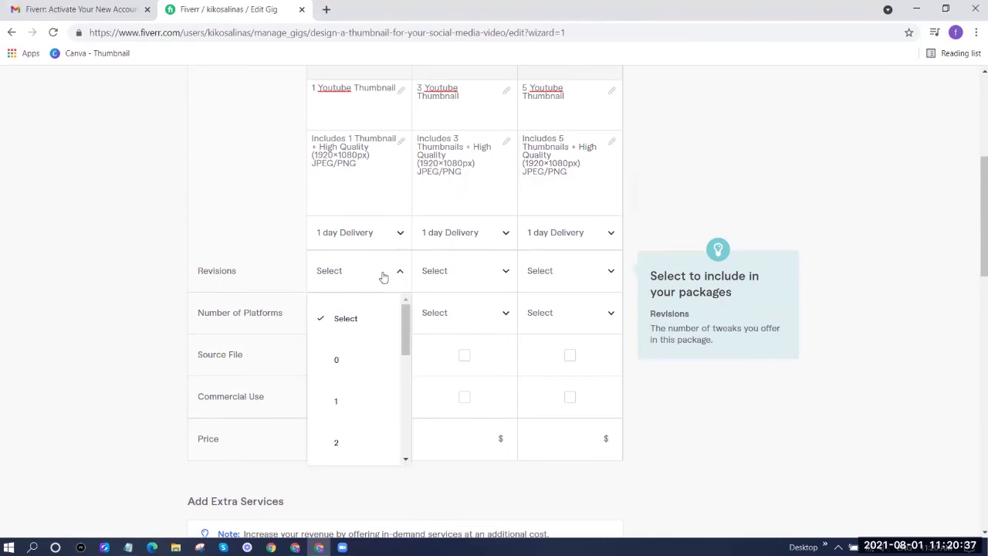
left_click(339, 442)
left_click(500, 270)
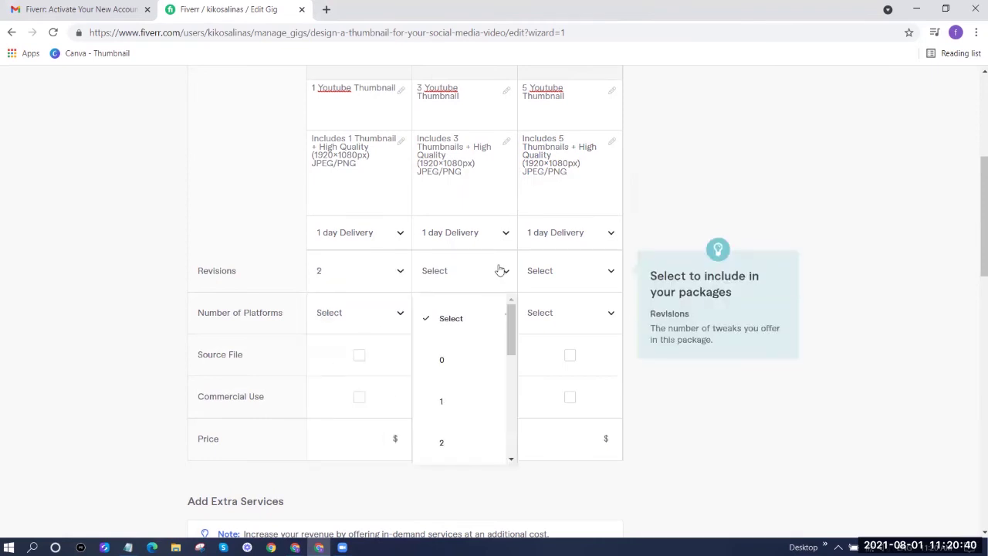
left_click(443, 440)
left_click(591, 273)
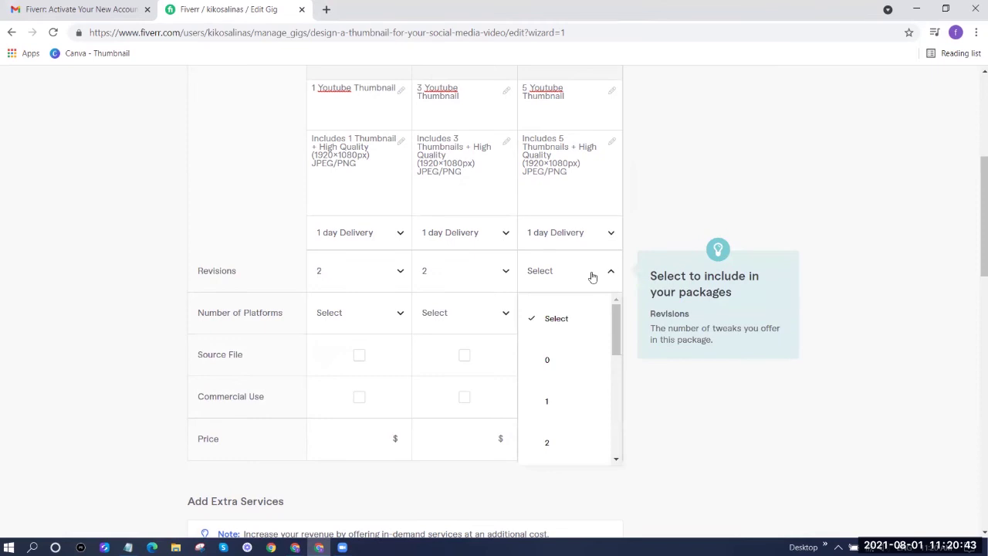
left_click(557, 446)
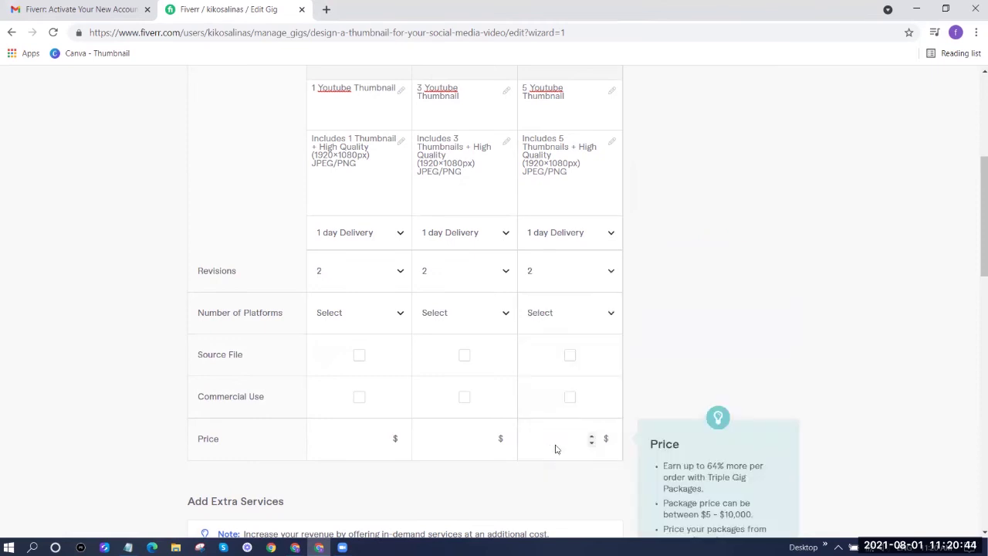
Set Number of Platforms to 2 for all three packages
left_click(378, 320)
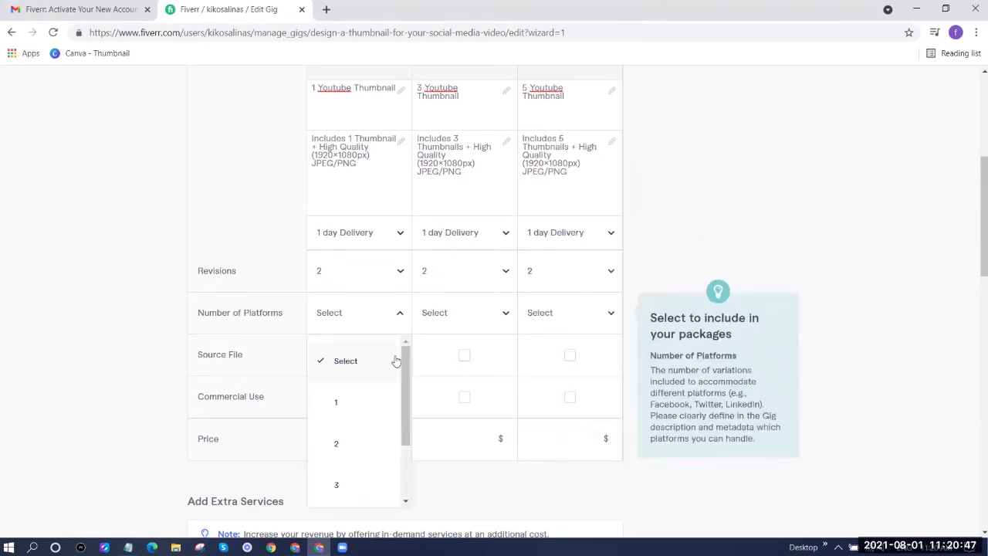
mouse_move(403, 370)
left_mouse_down()
mouse_move(399, 459)
mouse_move(399, 377)
left_mouse_up()
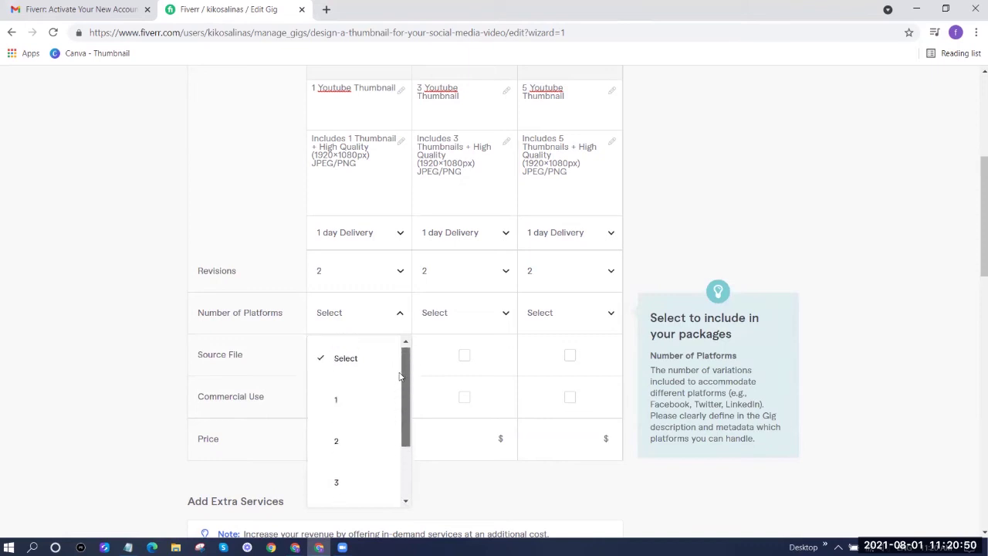
left_click(367, 441)
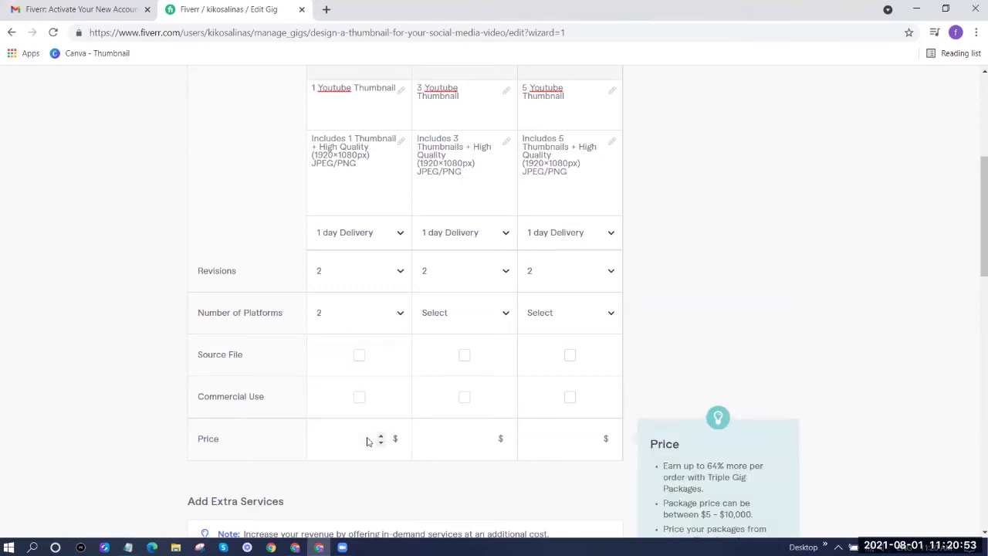
left_click(485, 311)
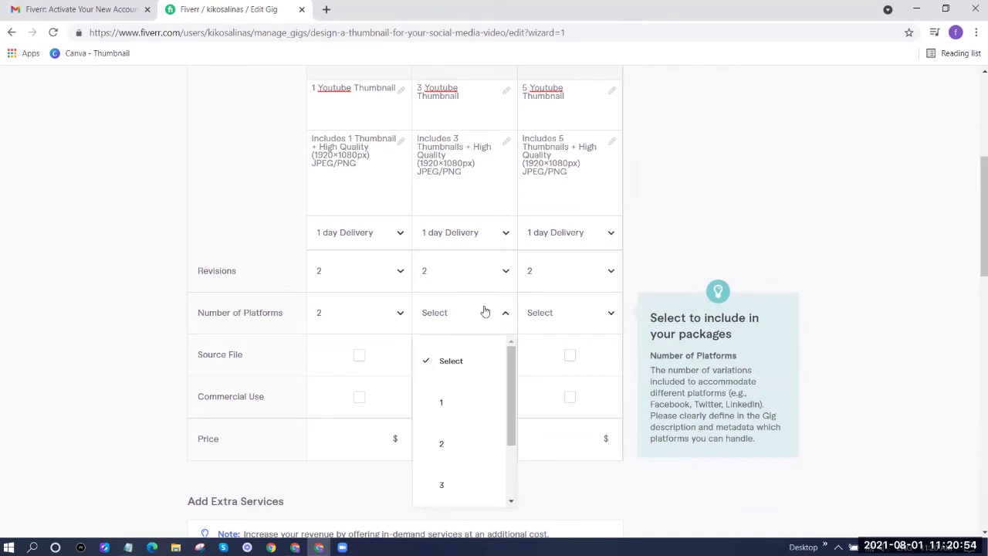
left_click(456, 441)
left_click(608, 310)
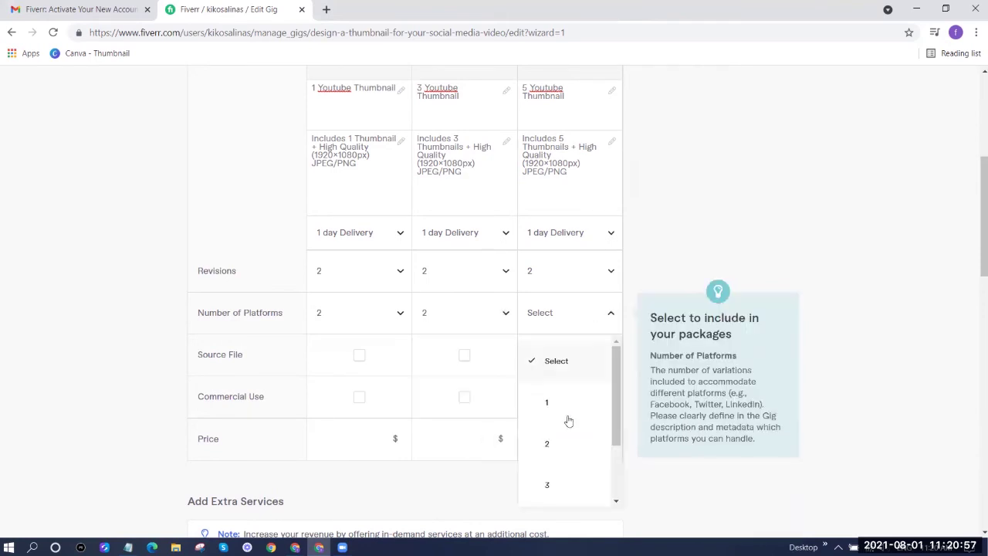
left_click(565, 443)
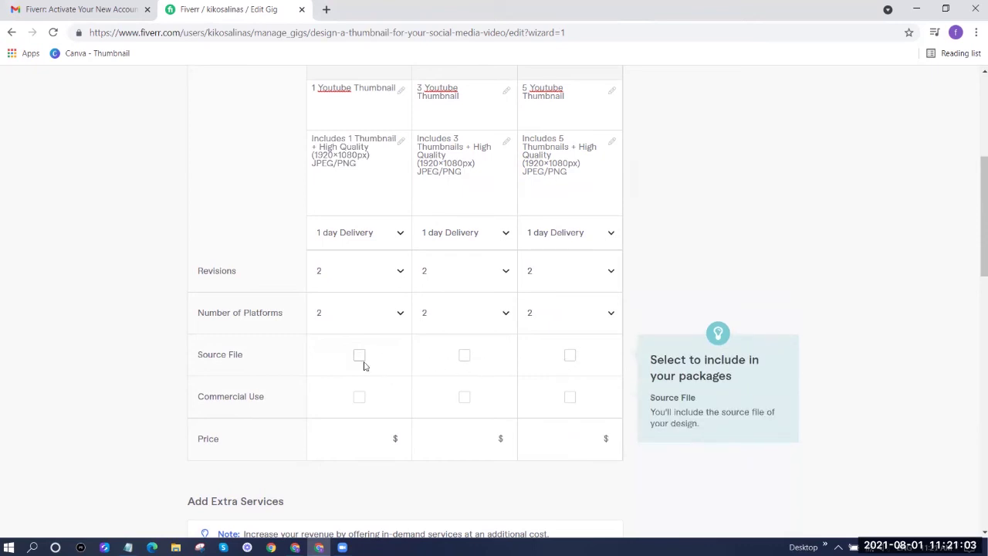
Include Commercial Use in all three packages
left_click(361, 400)
left_click(465, 399)
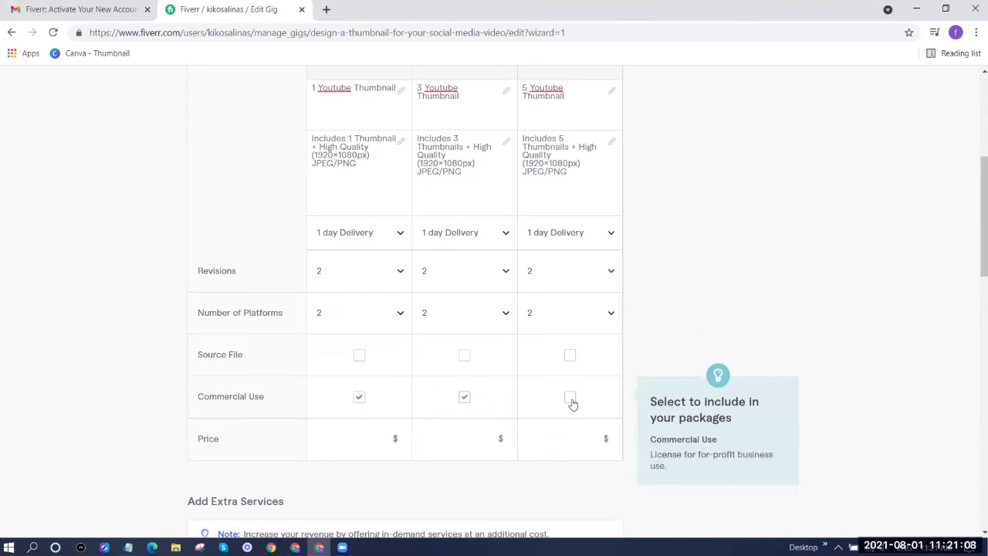
left_click(571, 401)
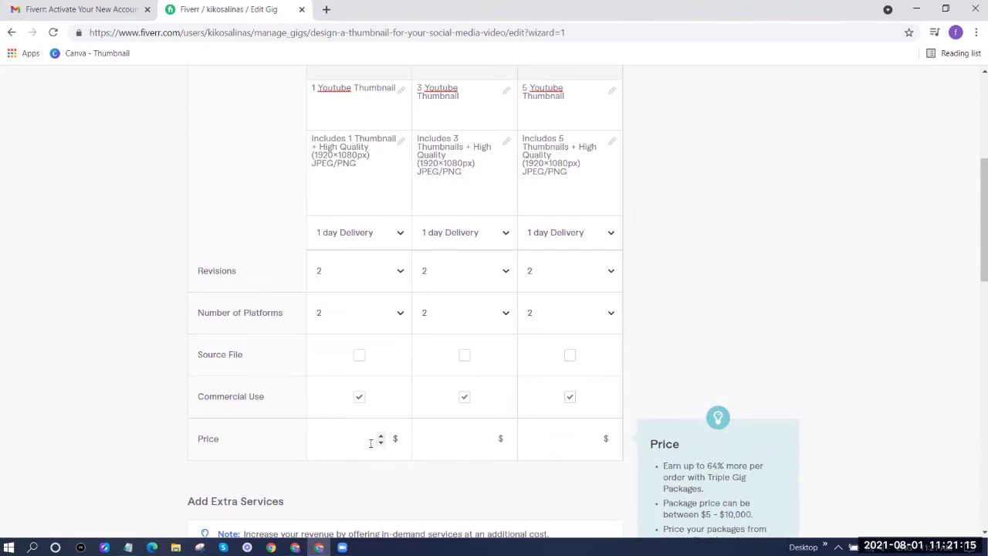
Check the competitor clickbait gig's Standard and Premium package offers for pricing reference
mouse_move(295, 546)
left_click(499, 494)
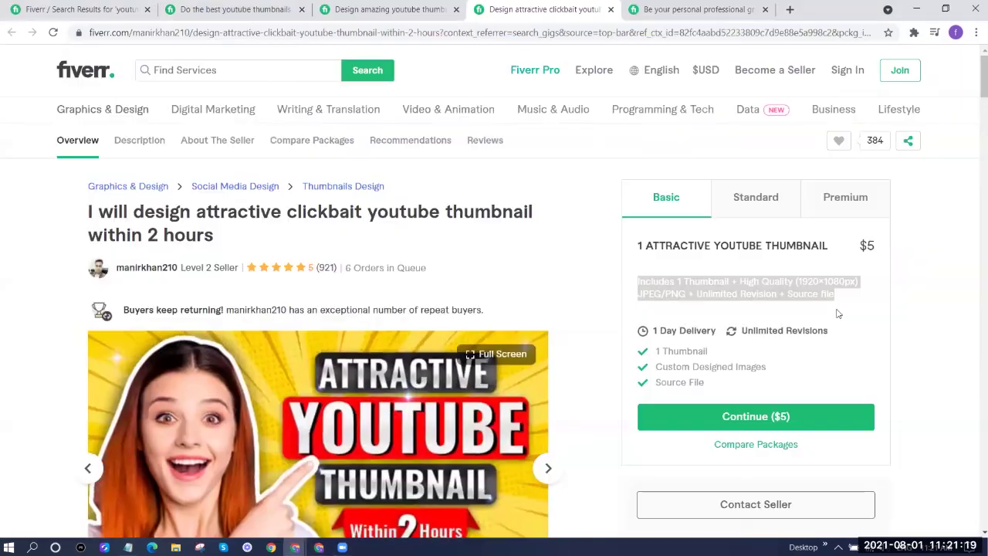
left_click(779, 196)
left_click(846, 197)
left_click(916, 9)
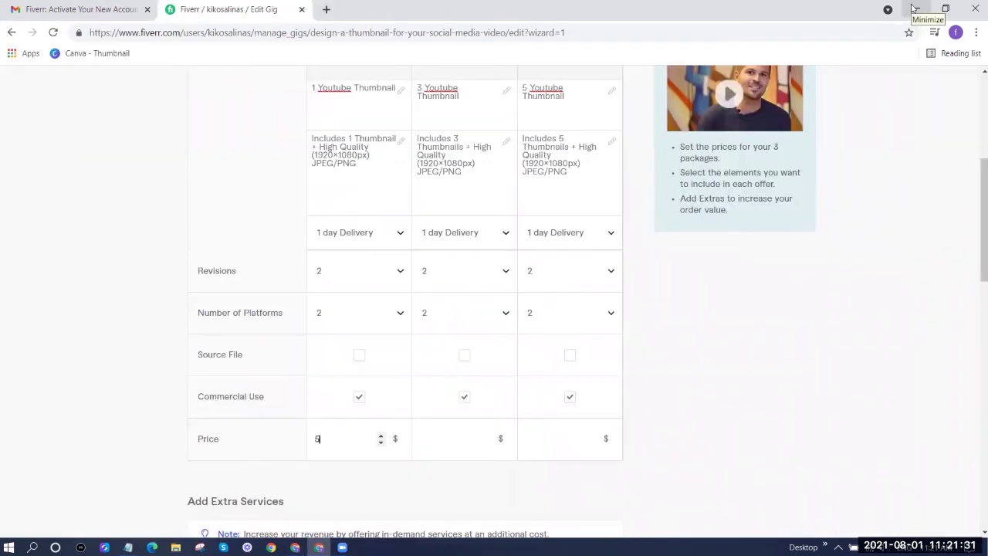
Enter prices of $10 for Standard and $15 for Premium
left_click(459, 437)
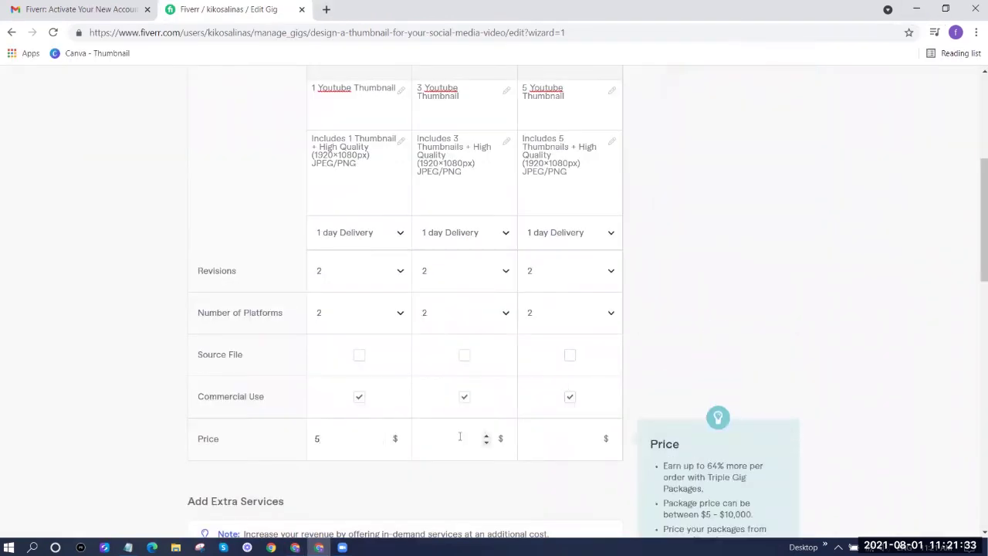
type("10")
left_click(568, 437)
type("15")
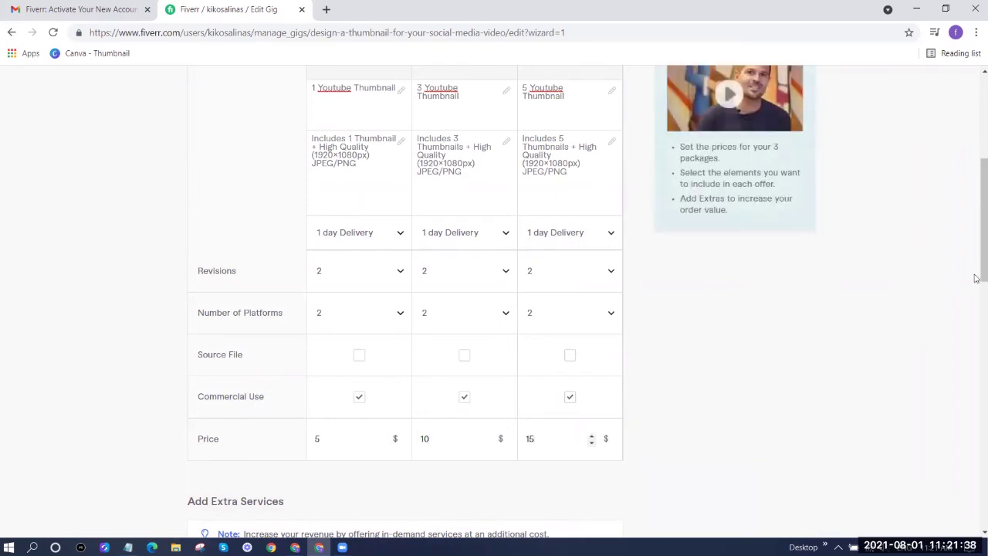
left_click_drag(976, 281, 975, 374)
Offer Basic package extra-fast delivery in 1 day
left_click(843, 393)
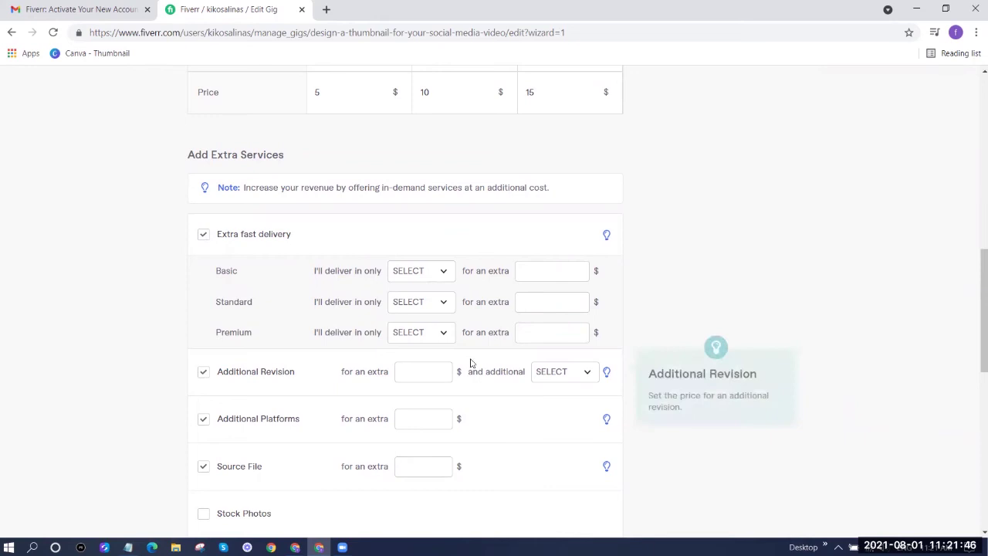
left_click(444, 279)
left_click(440, 279)
left_click(441, 279)
left_click(478, 180)
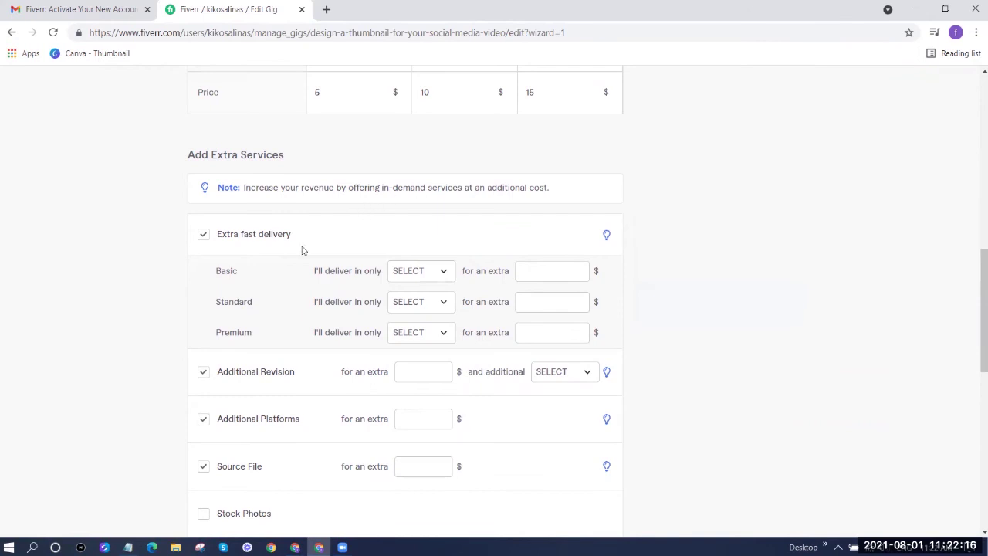
left_click(432, 278)
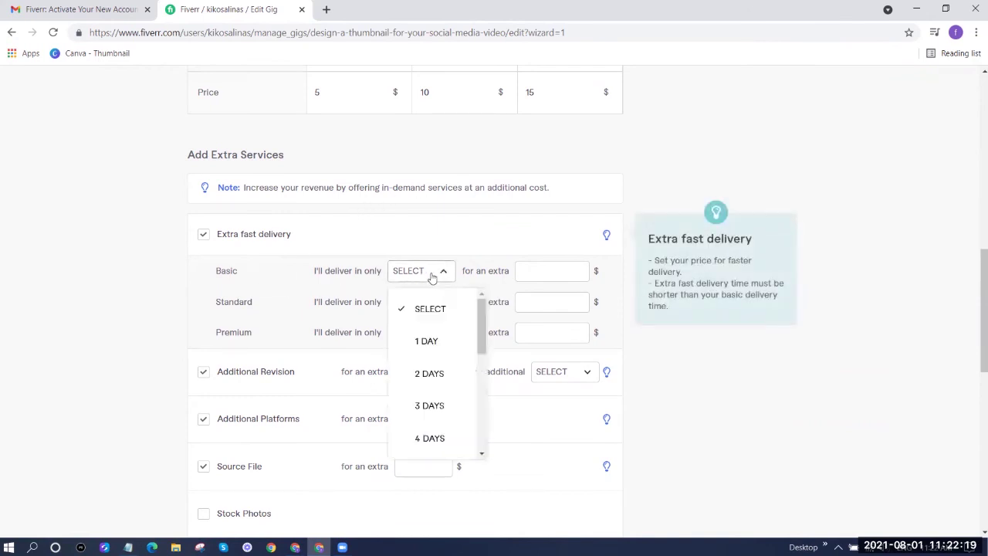
left_click(425, 342)
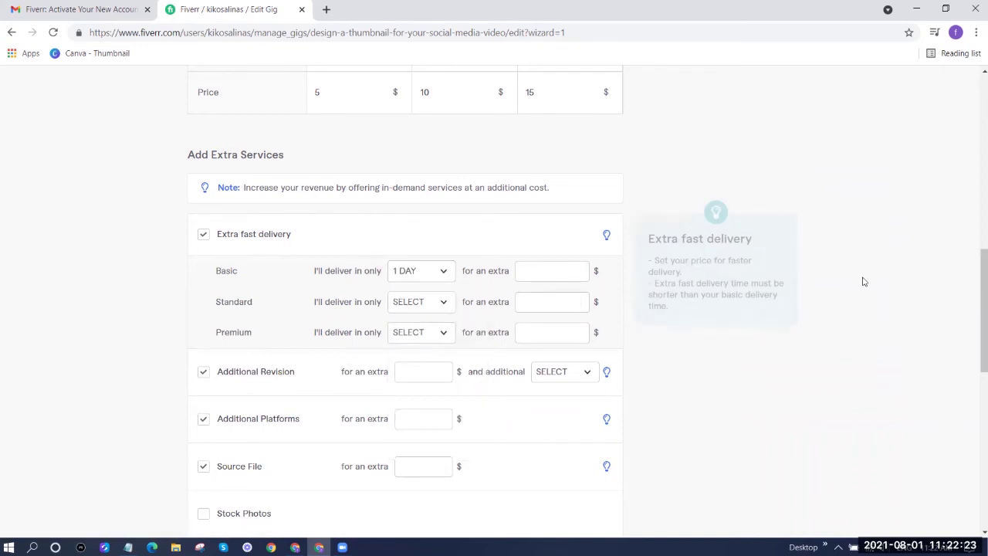
Change Basic delivery to 2 days and clear the extra-fast delivery time and price
left_click_drag(975, 283, 976, 203)
left_click(379, 205)
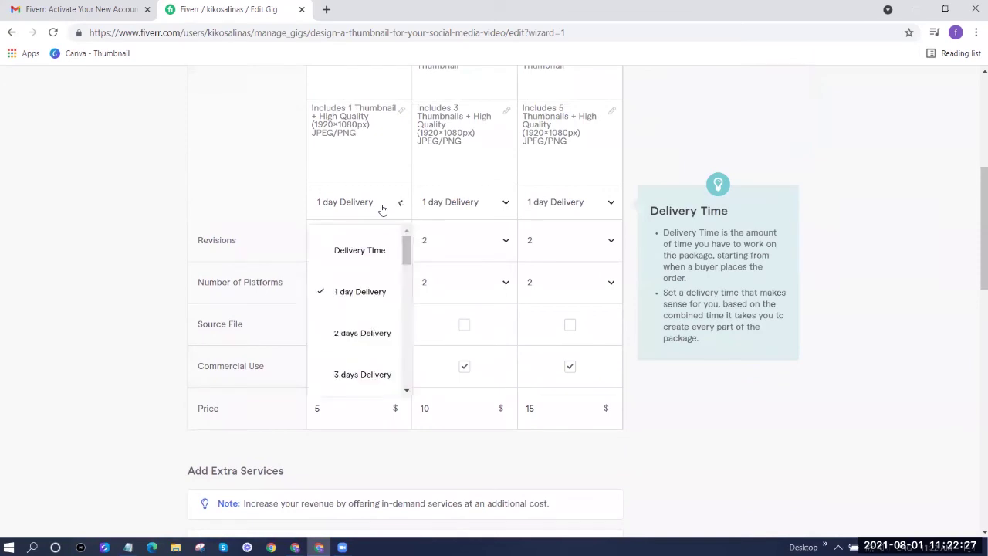
left_click(357, 332)
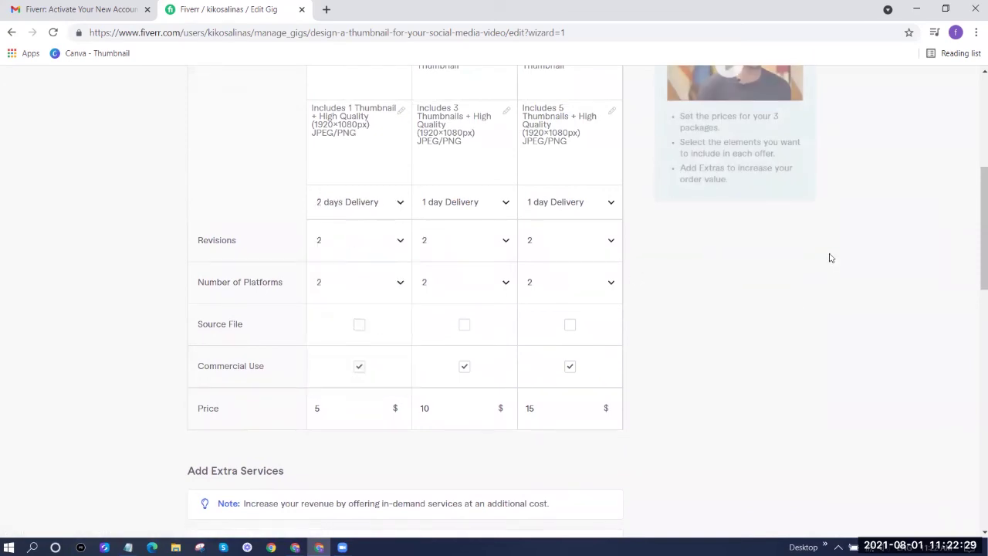
left_click_drag(976, 240, 975, 311)
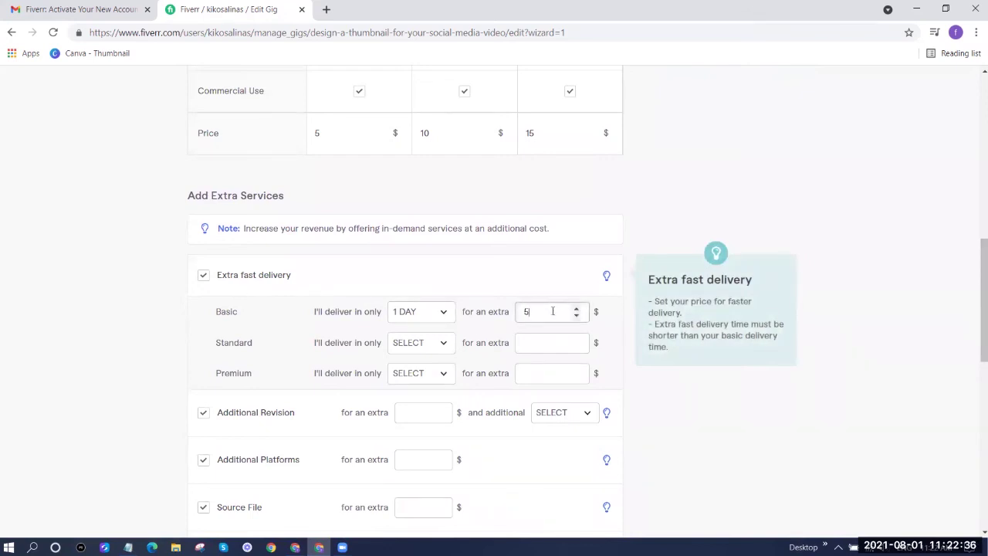
left_click(445, 312)
left_click(430, 348)
left_click(536, 312)
key("BackSpace")
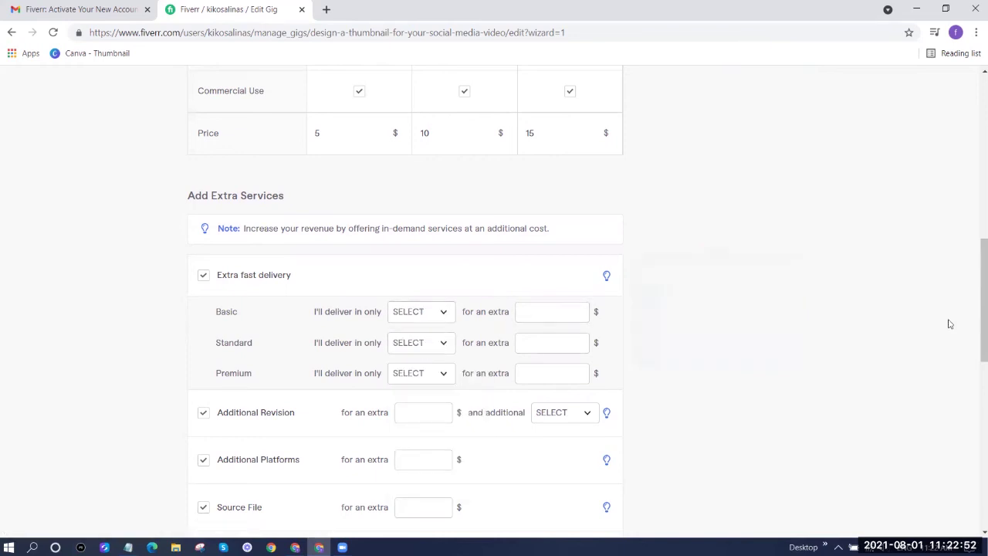
Set the Basic package delivery time to '1 day Delivery'
left_click_drag(977, 311, 977, 233)
left_click(393, 220)
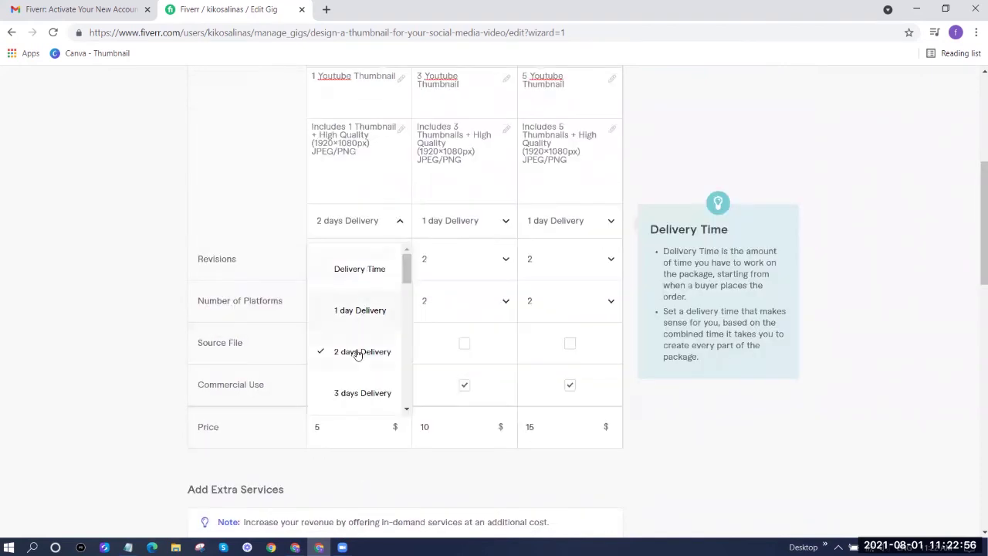
left_click(363, 307)
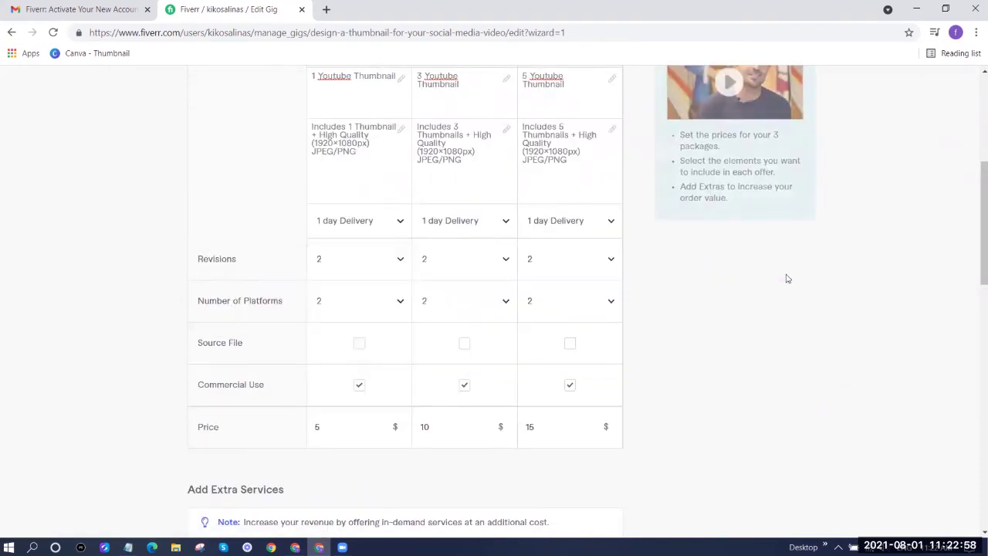
left_click_drag(981, 284, 981, 378)
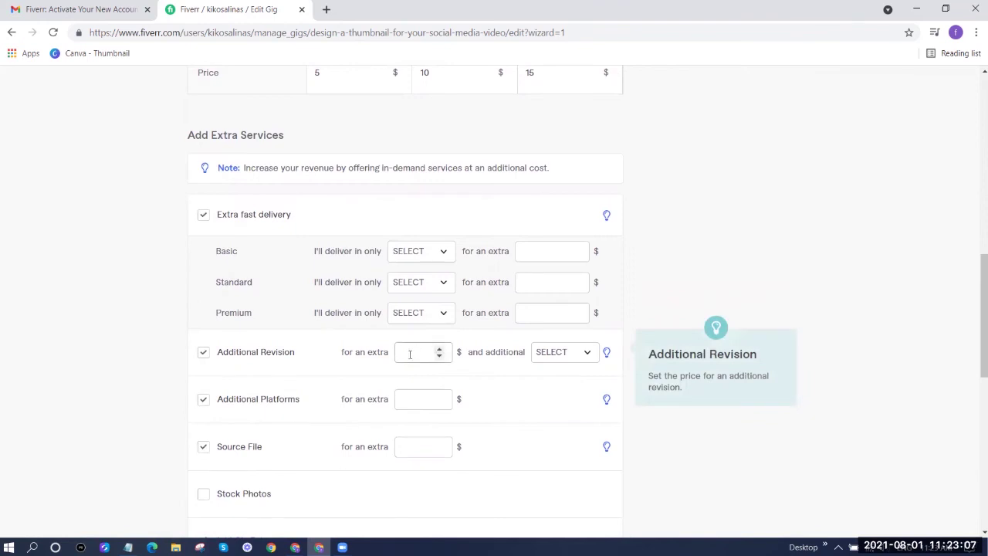
Price the Additional Revision extra at $5 and look over its extra-days options
type("1")
key("BackSpace")
type("5")
left_click(824, 284)
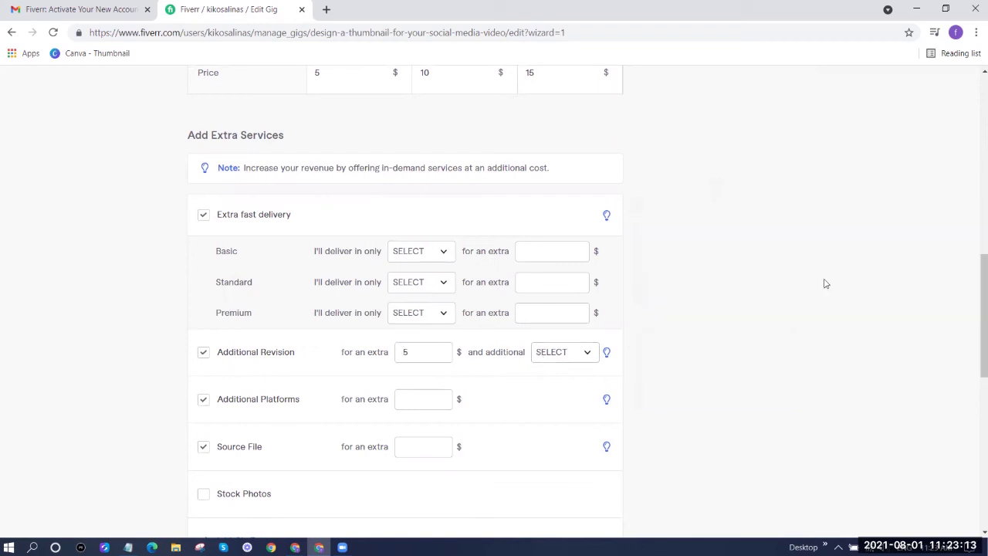
scroll(825, 284, "up", 2)
scroll(824, 284, "up", 1)
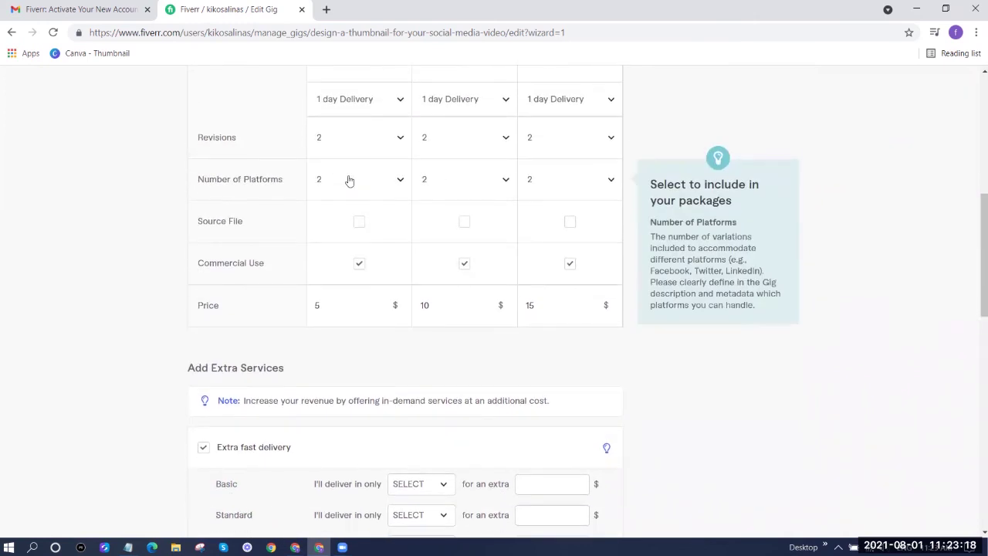
scroll(349, 180, "down", 4)
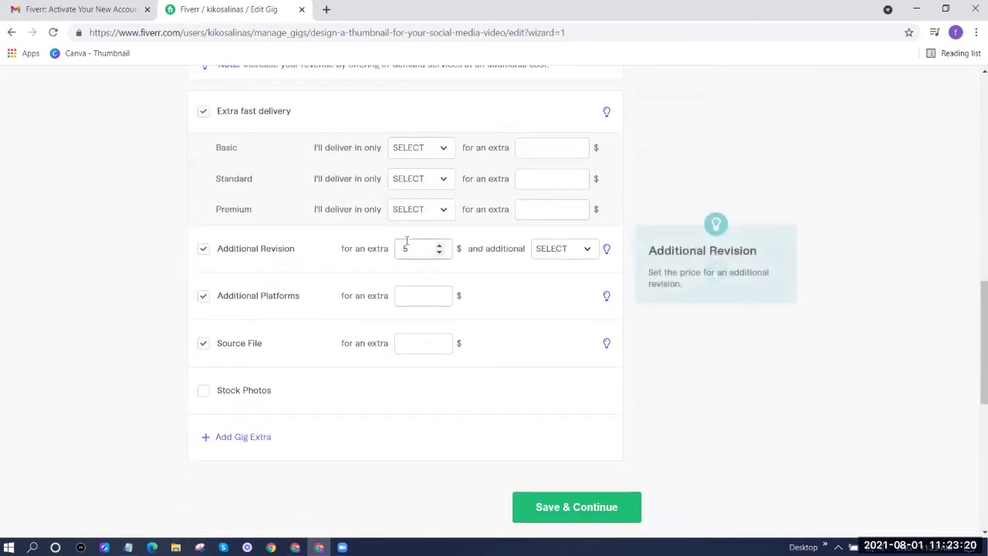
left_click(564, 249)
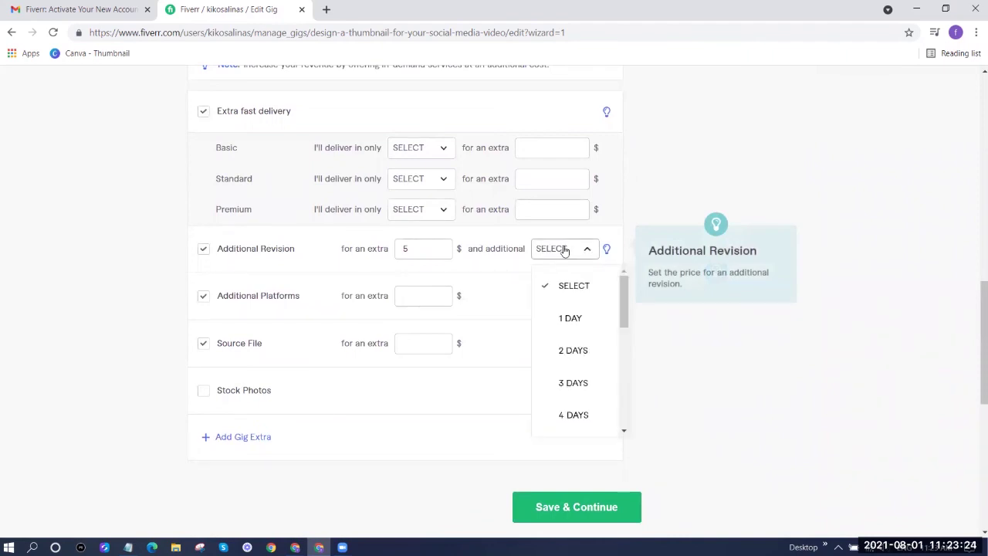
left_click(564, 249)
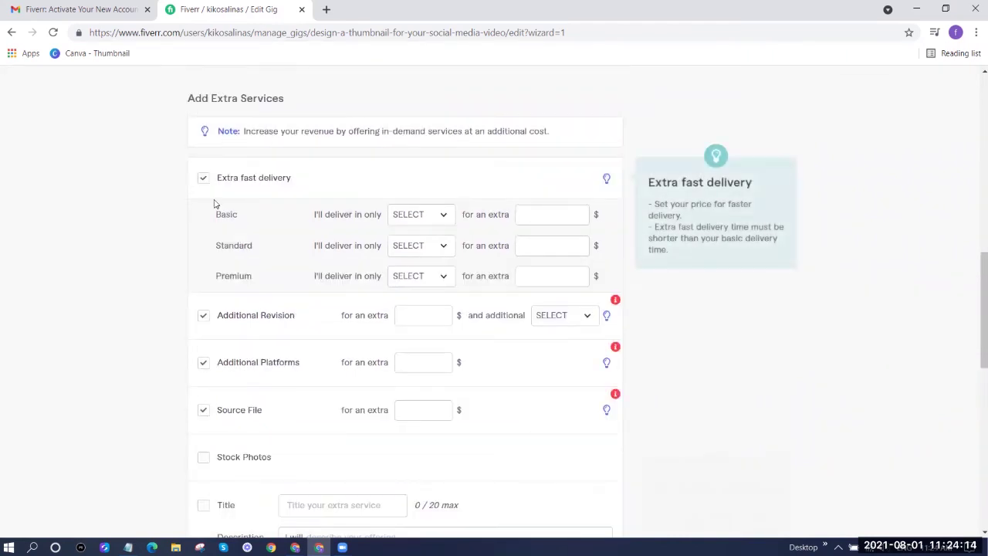
Uncheck Extra fast delivery, Additional Revision, Additional Platforms and Source File, then save the pricing
left_click(203, 177)
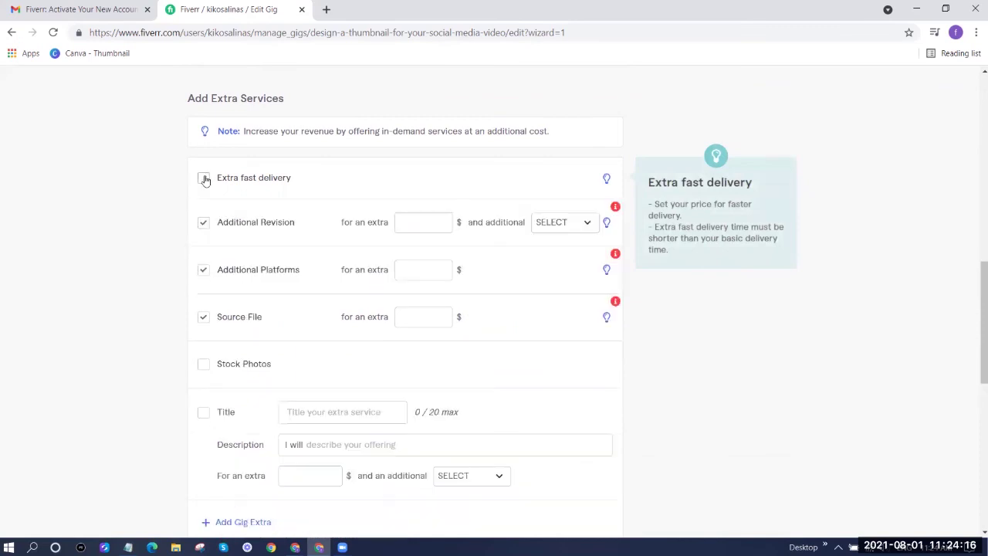
left_click(203, 223)
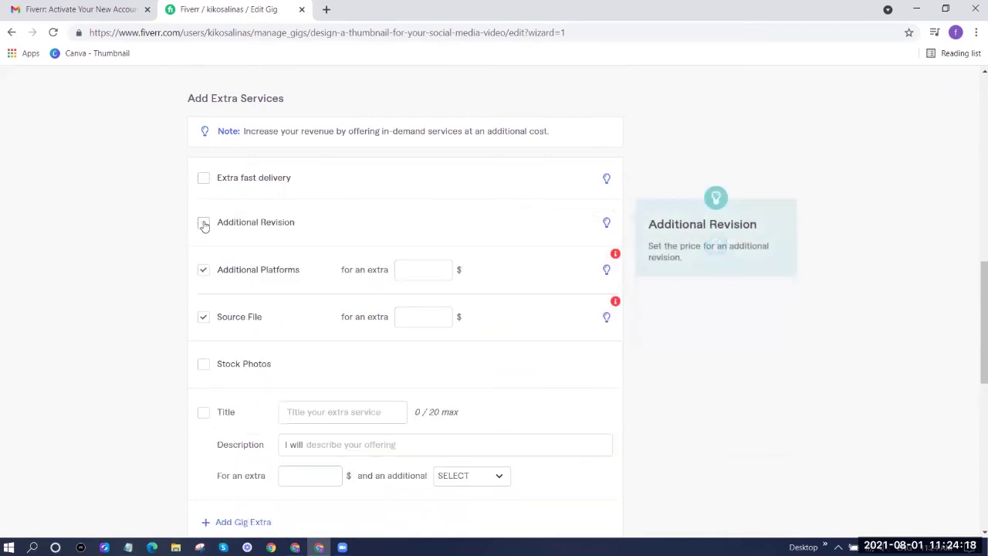
left_click(203, 278)
left_click(203, 318)
scroll(345, 331, "down", 2)
left_click(590, 421)
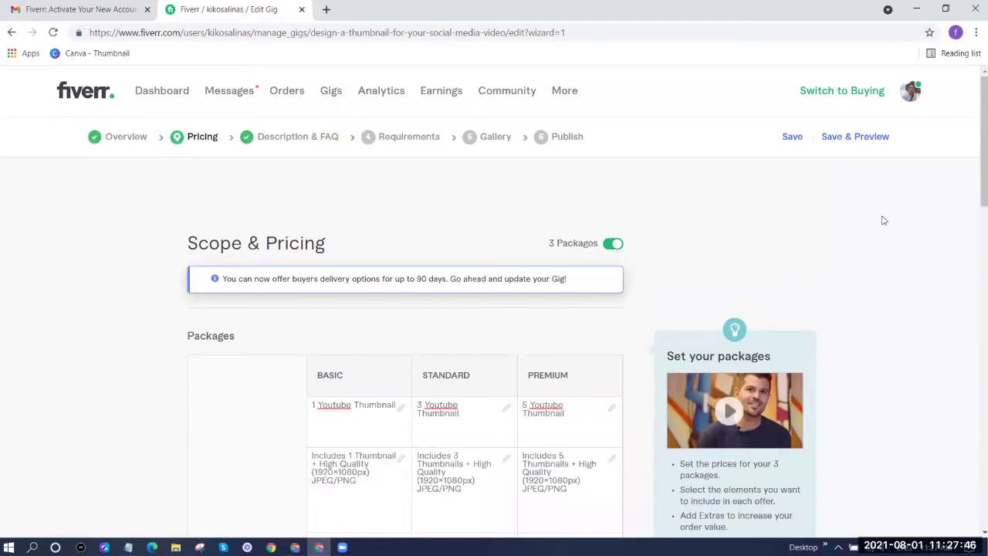
Turn off the 3 Packages option, leaving only the Basic package
left_click_drag(973, 198, 972, 298)
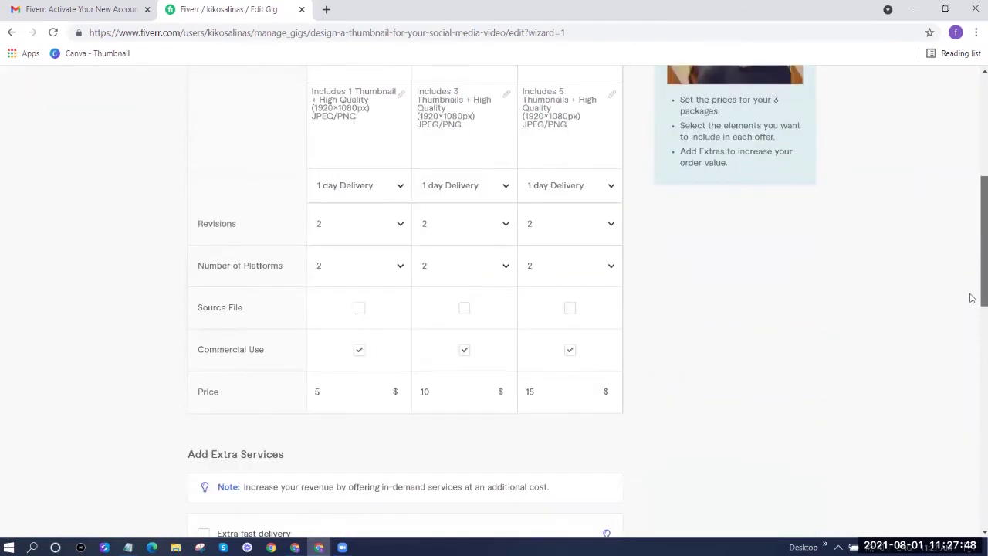
scroll(969, 305, "up", 5)
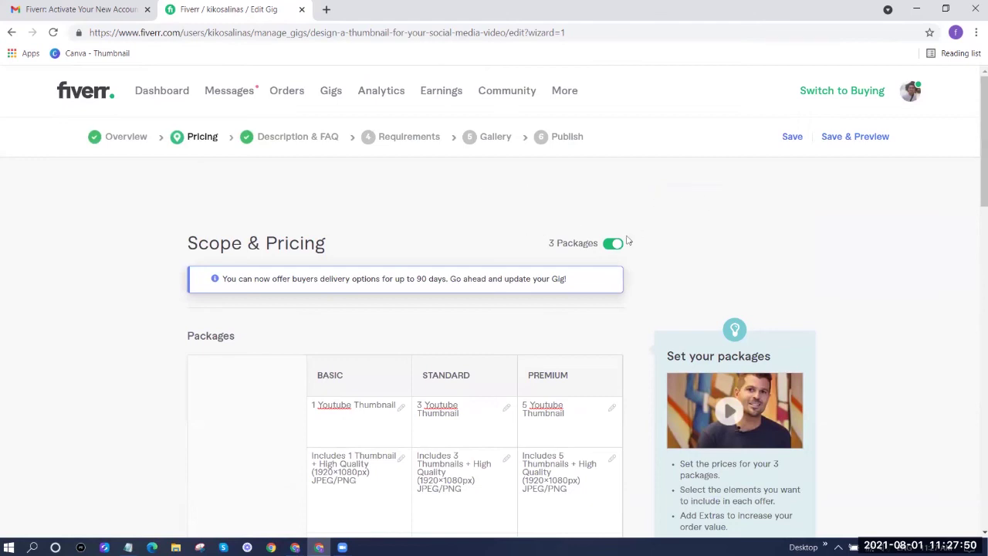
left_click(612, 244)
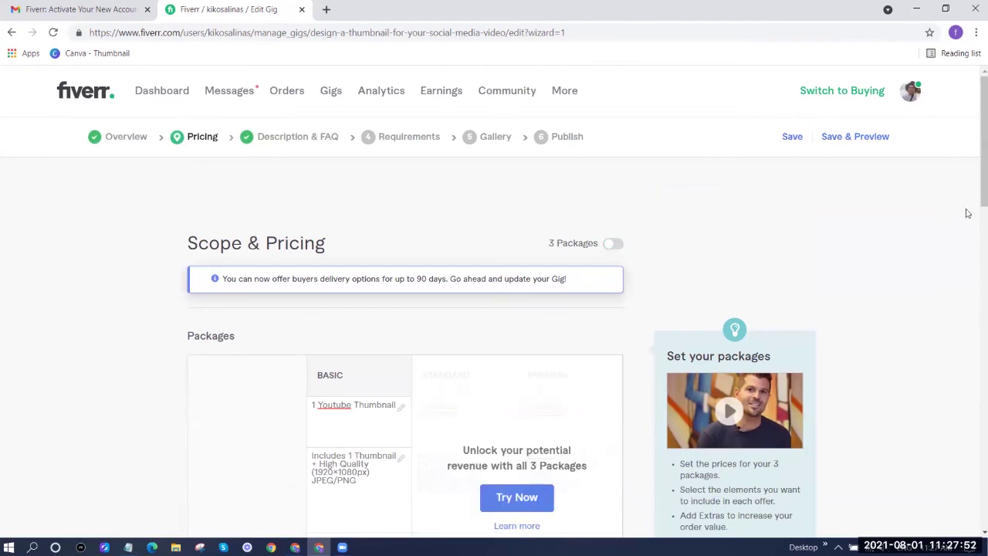
left_click_drag(976, 208, 975, 417)
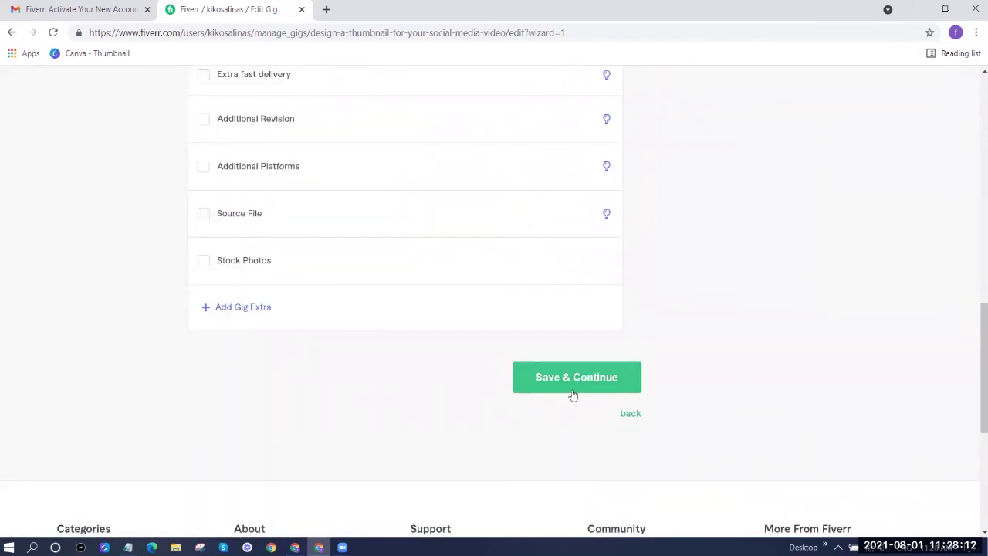
Start the description with a custom YouTube thumbnail design offer, followed by the heading 'What I will include:'
left_click(572, 392)
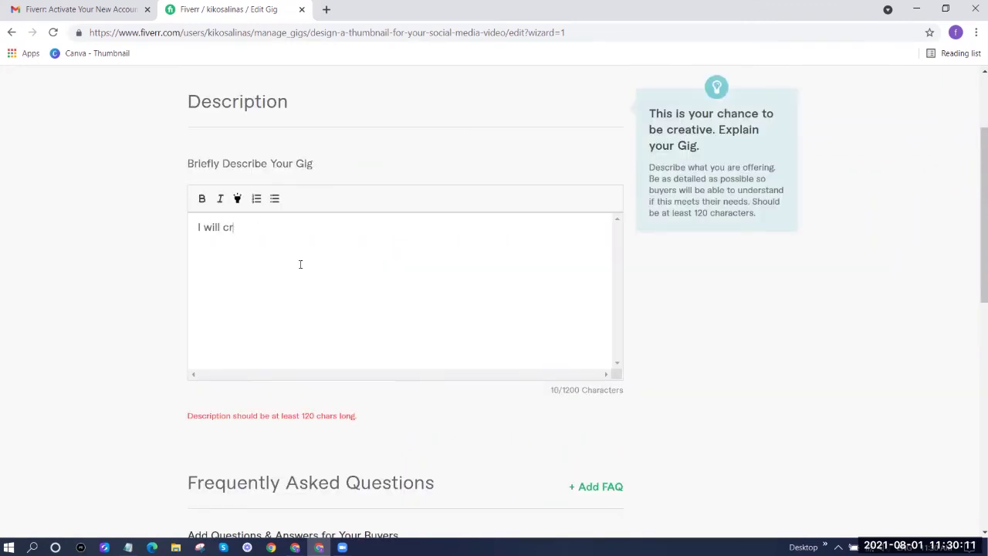
type("eate and design a custom thumbnail for your YouTube video")
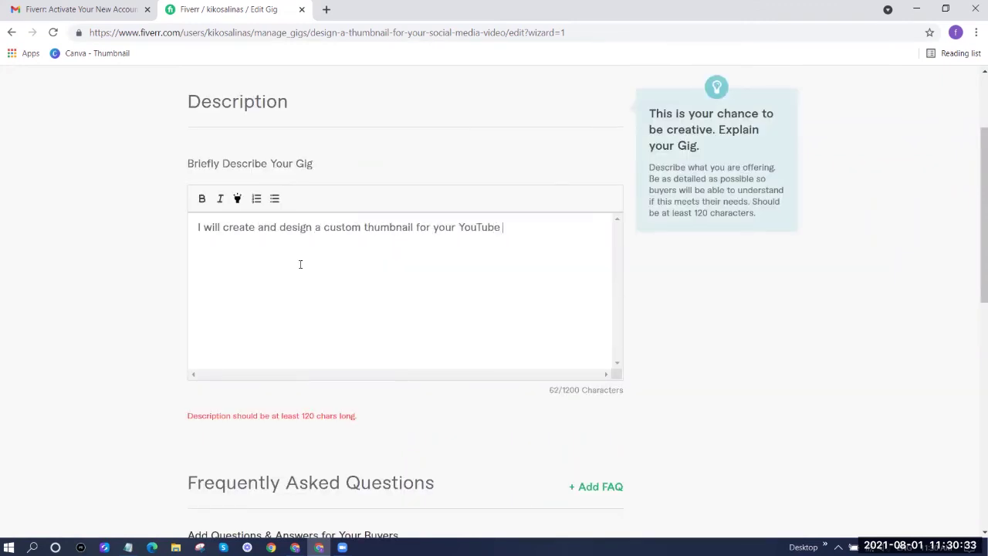
key("Return")
key("Return")
type("What I will include:")
key("Return")
List the included items: custom brand colors, style of choice, stock images, 2 revisions, JPG or PNG
left_click(274, 199)
type("Use your custom brand colors")
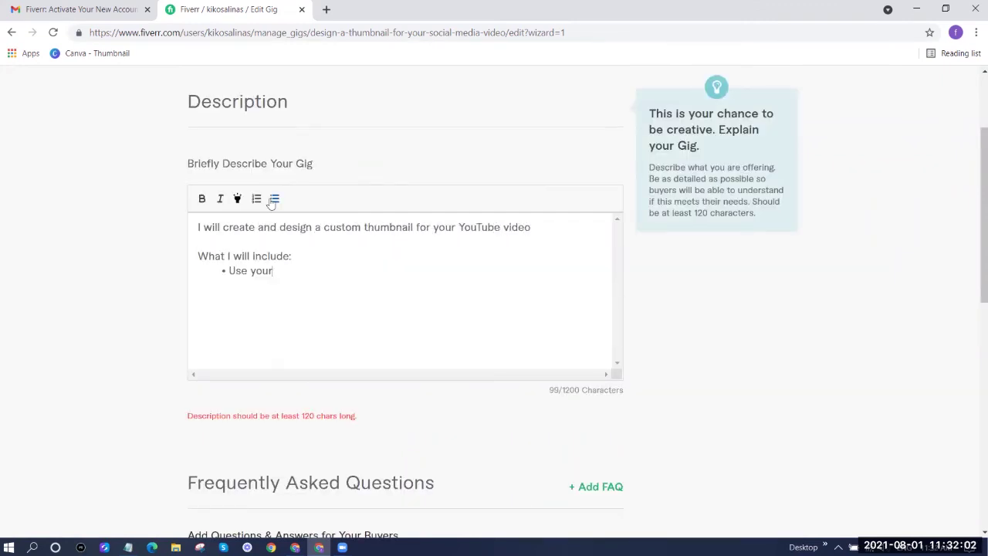
key("Return")
type("Design in the style of your choice Use stock images")
type("from my library to provide a unique design 2 rounds of revisions included JPG or PNG format 128000×720 size which is standard for YouTube th")
type("umbnails")
scroll(411, 201, "down", 3)
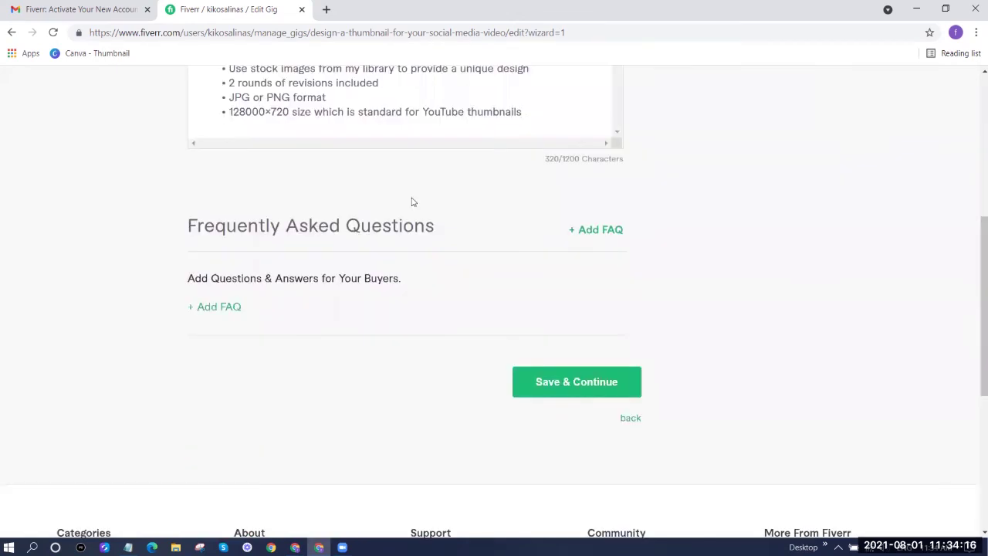
mouse_move(608, 269)
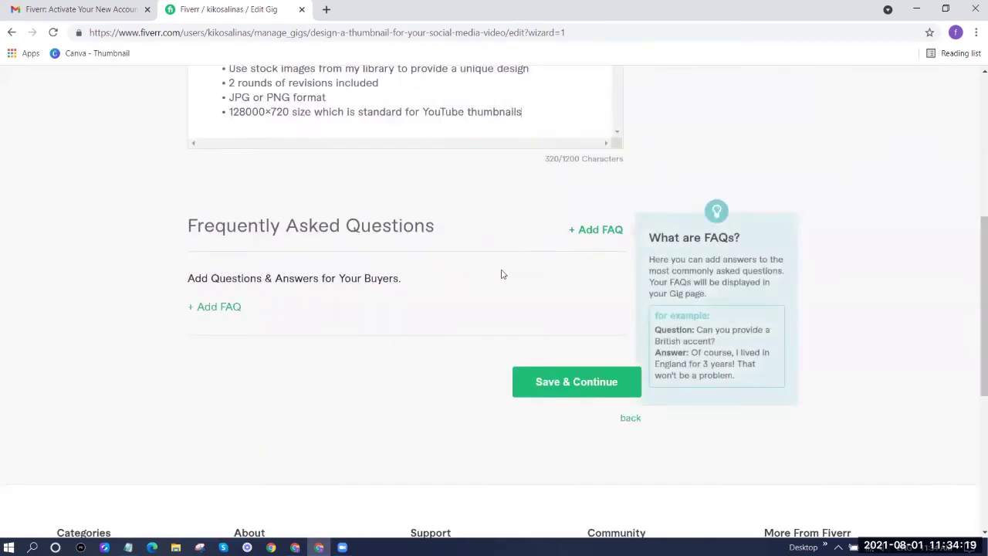
left_click(588, 233)
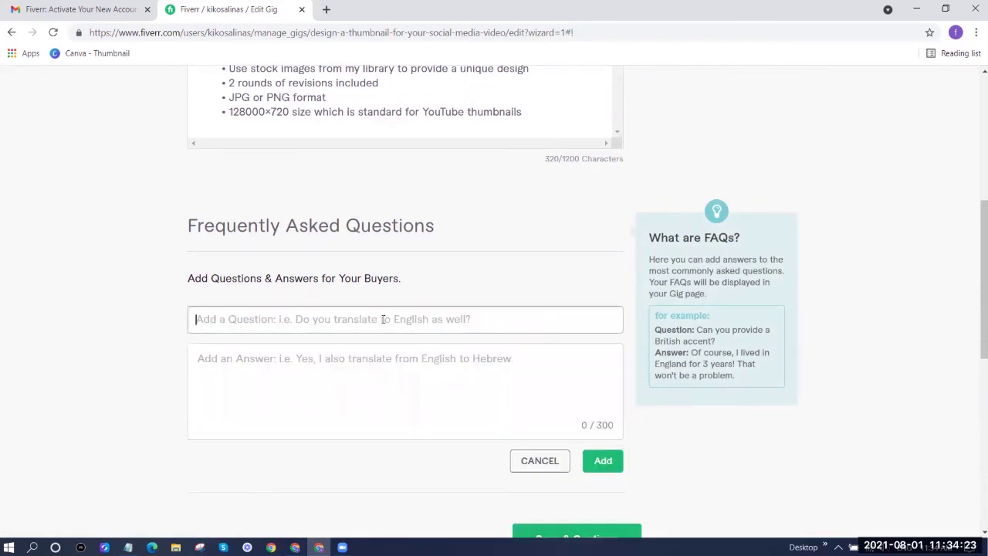
type("Can I provide you with sample of thumbnails")
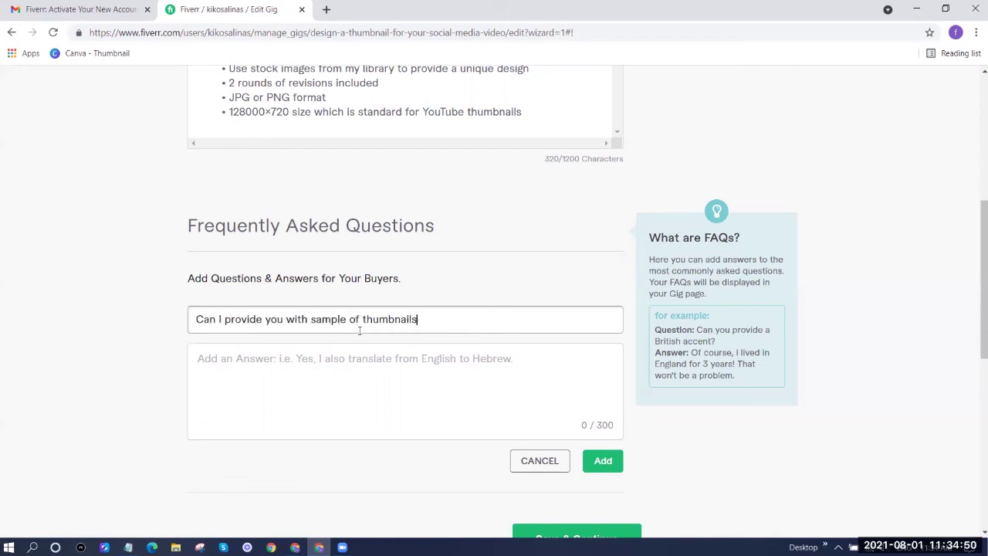
key("BackSpace")
type("images I like?")
left_click(360, 357)
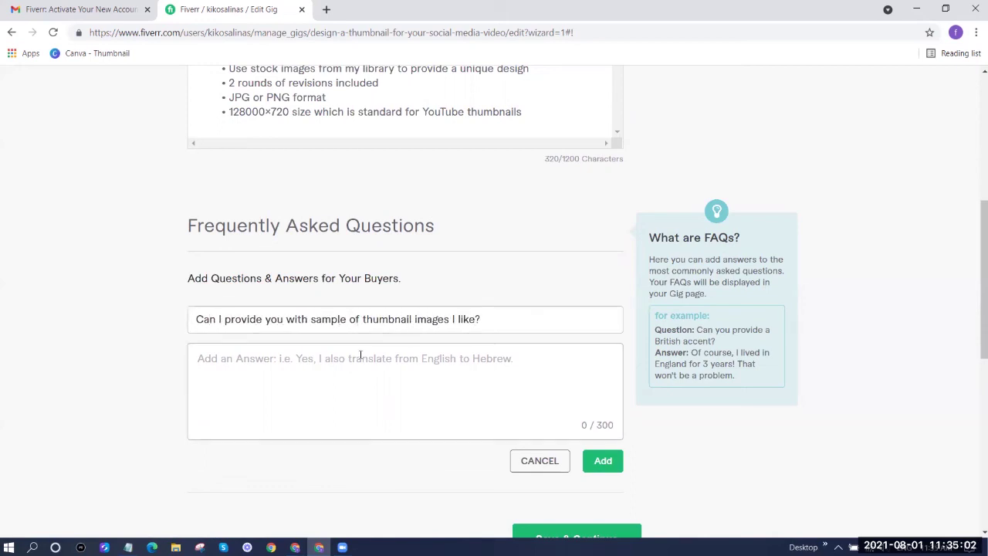
type("Yes, I will do my best to emulate and create a design that is similar to your desired images.")
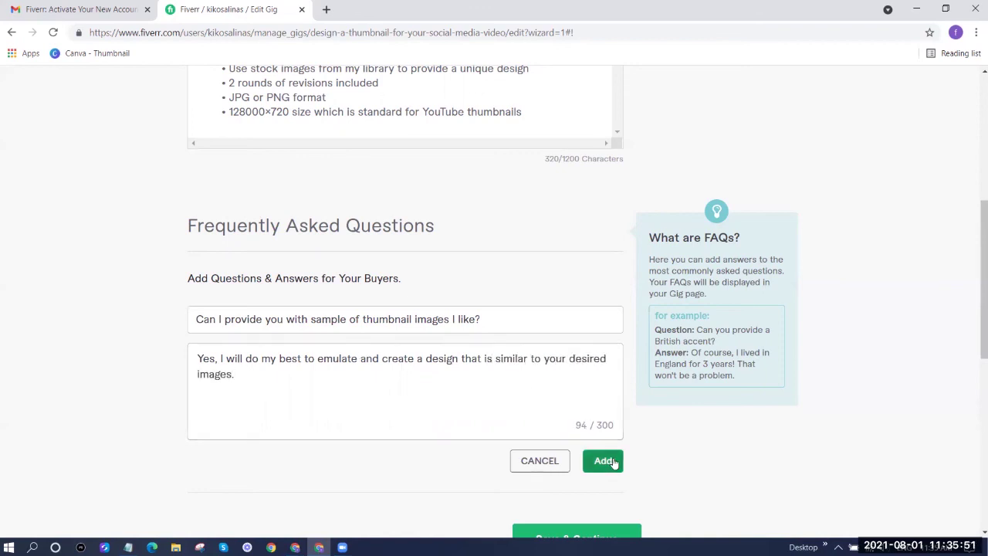
left_click(604, 461)
left_click(607, 326)
scroll(582, 461, "down", 1)
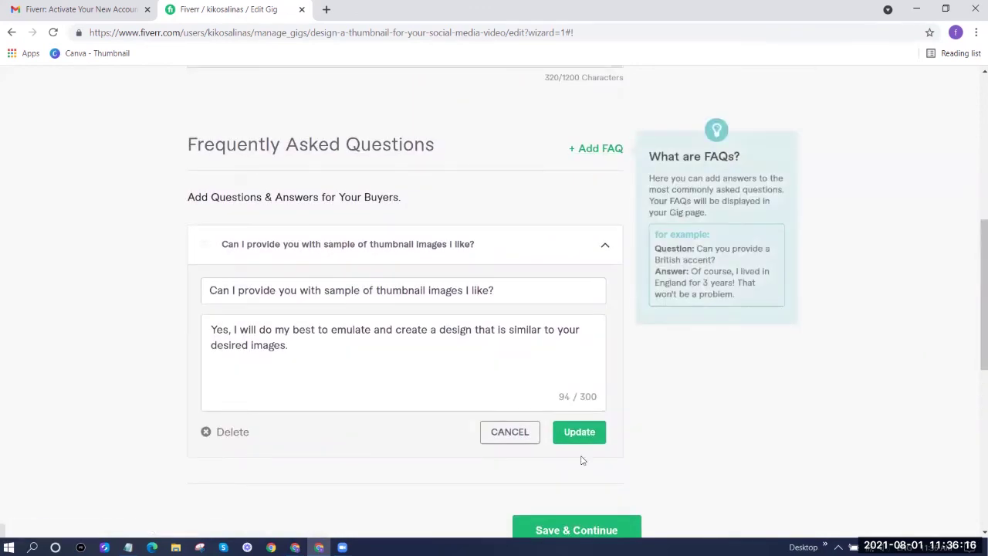
scroll(583, 461, "down", 2)
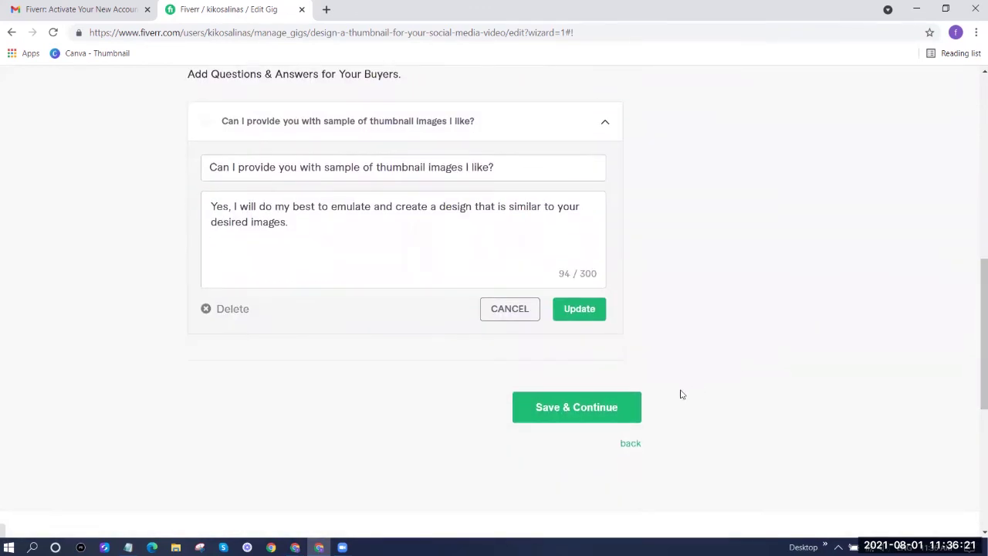
left_click(593, 408)
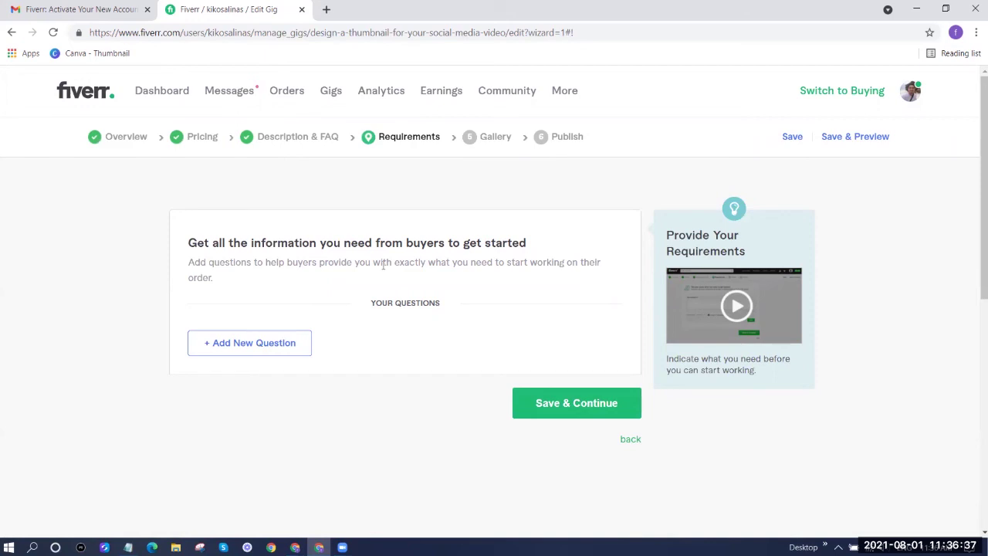
Add a multiple-choice question 'Do you prefer JPG or PNG format?' with options JPG and PNG
left_click(251, 340)
left_click(271, 389)
type("Do you prefer JPG or PNG format?")
scroll(309, 371, "down", 2)
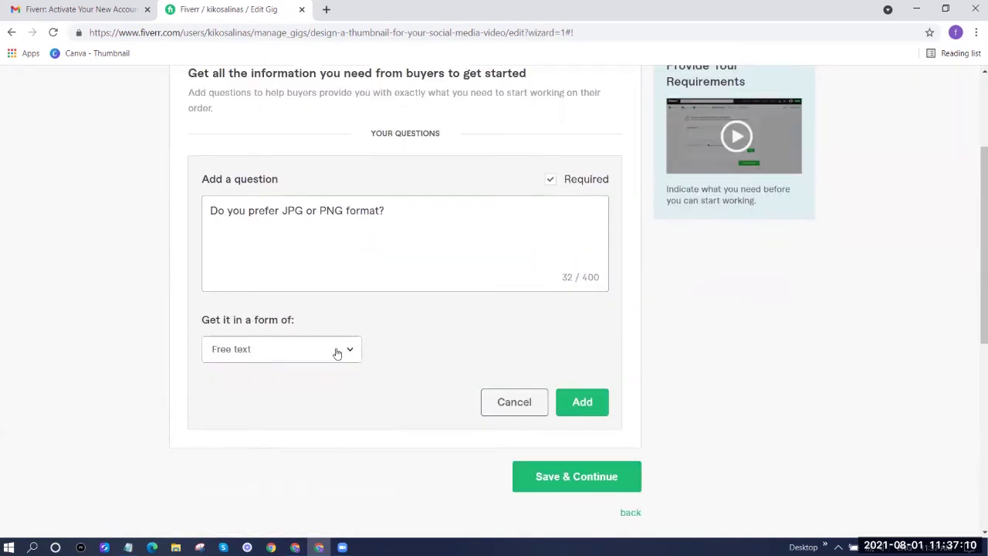
left_click(337, 348)
left_click(320, 389)
type("JPG")
left_click(302, 427)
type("PNG")
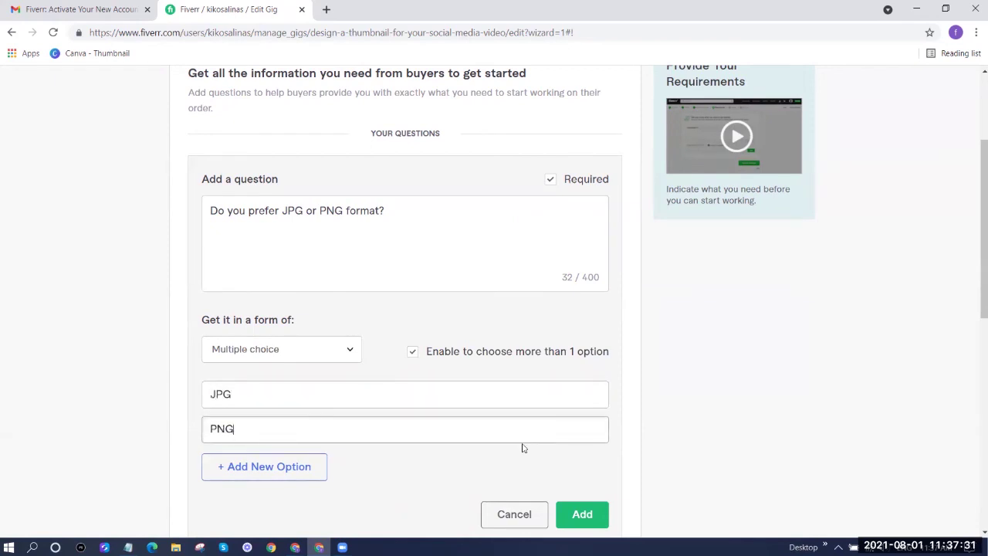
left_click(582, 514)
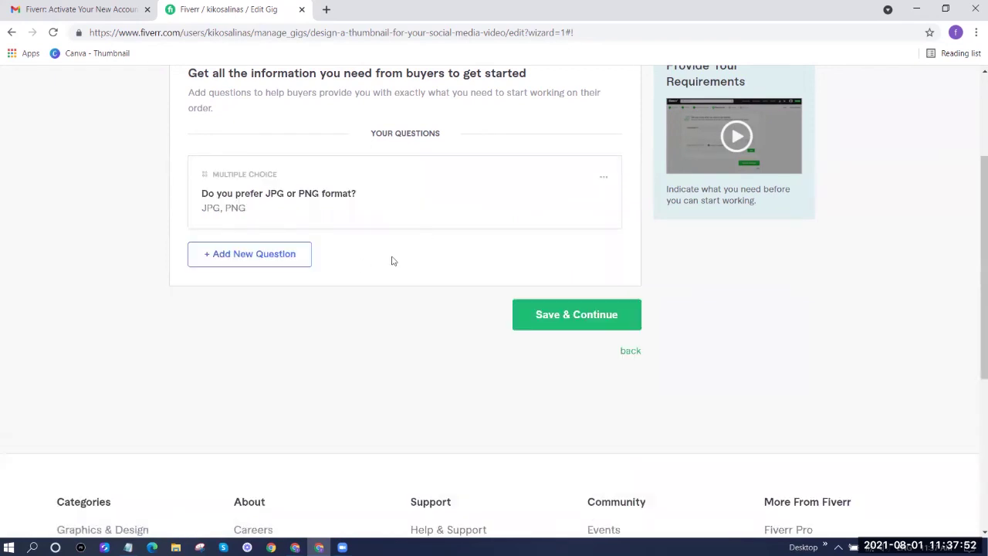
Add a free-text question 'What are your brand colors?'
left_click(290, 260)
left_click(290, 261)
type("What are your brand colors?")
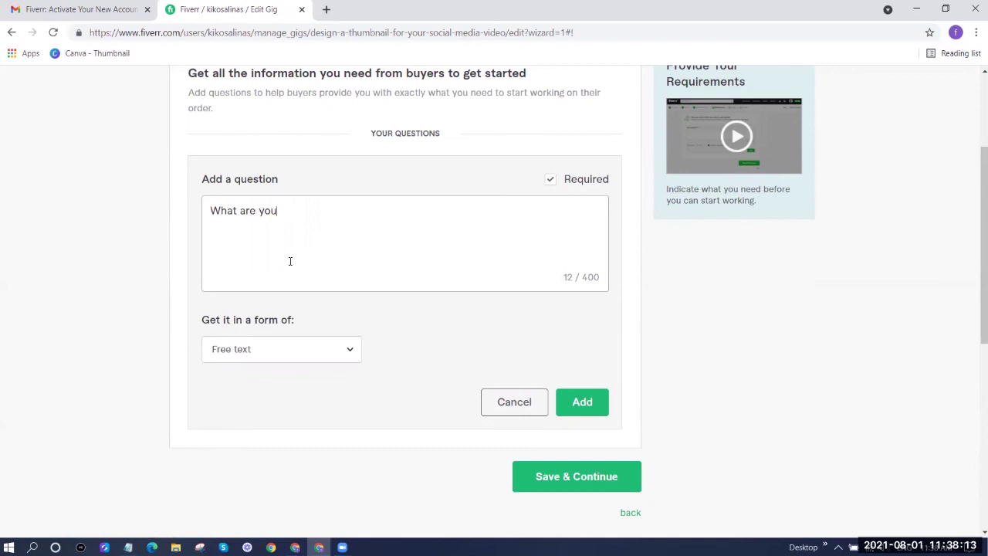
left_click(581, 401)
Add an attachment question asking for a sample YouTube thumbnail the buyer likes, then save the requirements
left_click(275, 320)
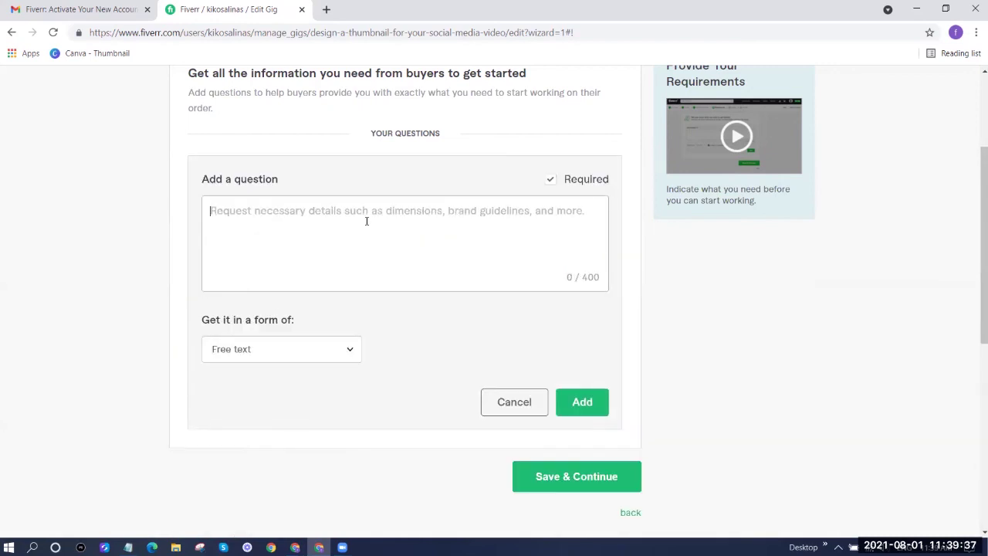
type("Please attach a sample YouTube thumbnail")
key("ctrl+Left")
type("YouTube")
key("End")
type("you like")
left_click(344, 349)
left_click(266, 458)
left_click(571, 401)
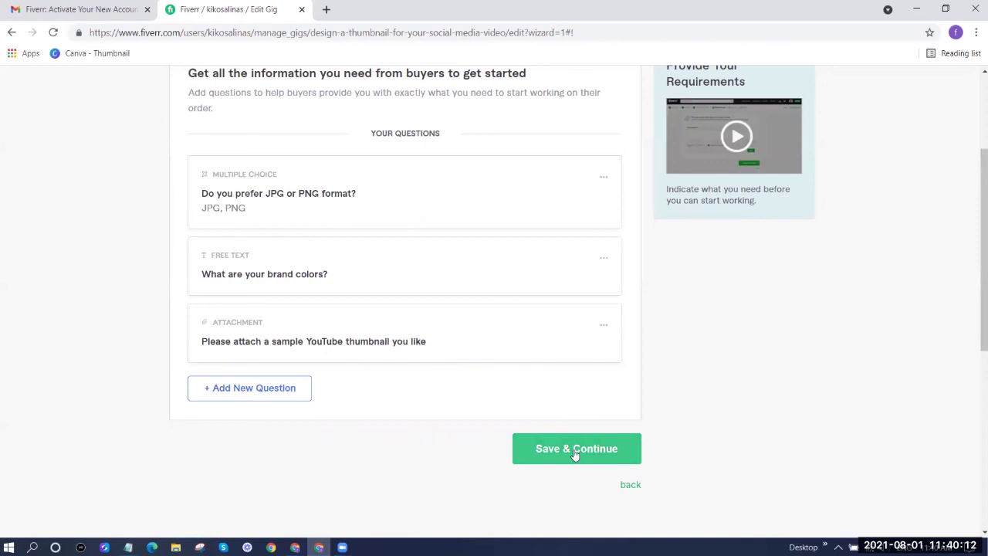
left_click(573, 450)
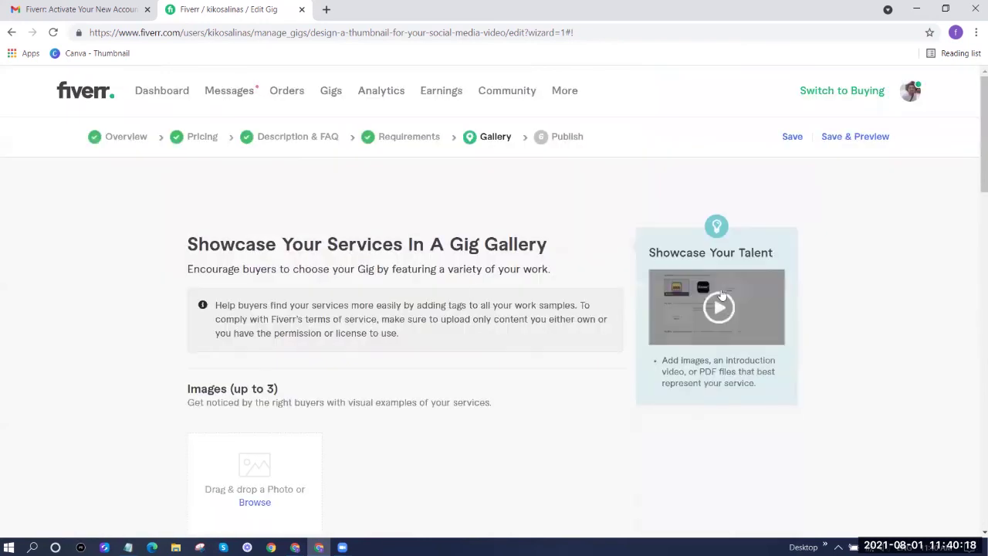
Scroll the 'youtube thumbnail' search results showing 9,665 competing gigs
mouse_move(976, 154)
left_mouse_down()
mouse_move(975, 204)
mouse_move(975, 164)
left_mouse_up()
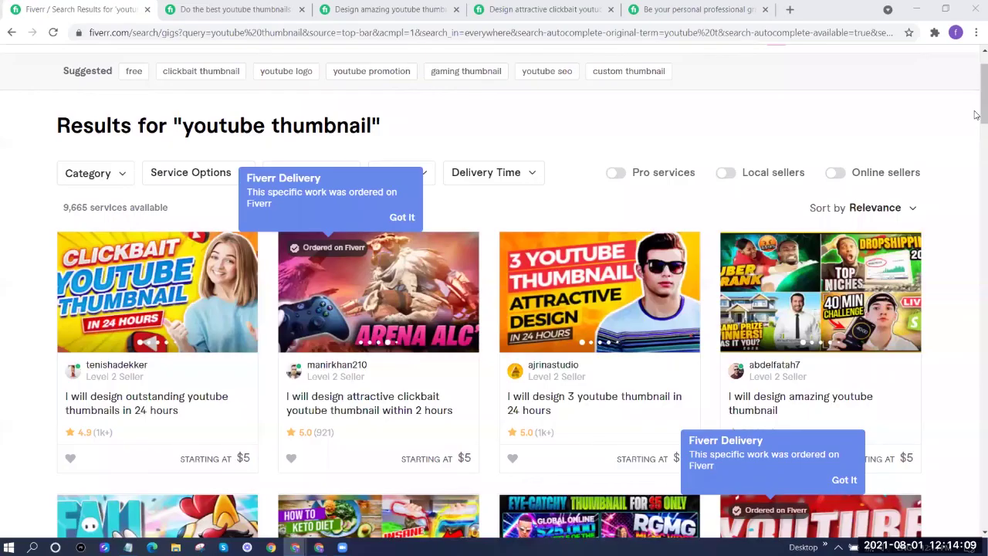
Browse sample thumbnails on the second and third competitor gigs, dismissing the Fiverr Delivery tip
scroll(976, 105, "down", 1)
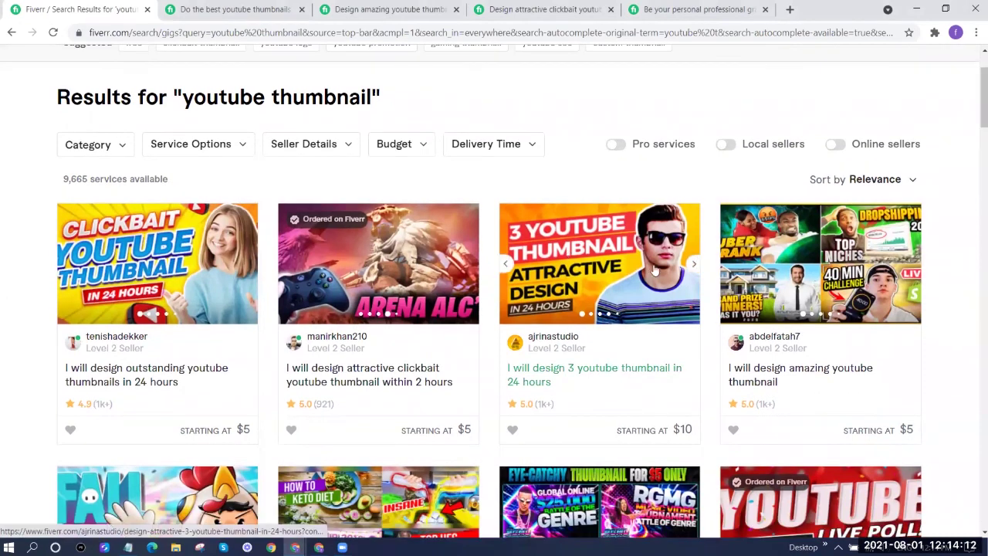
left_click(695, 266)
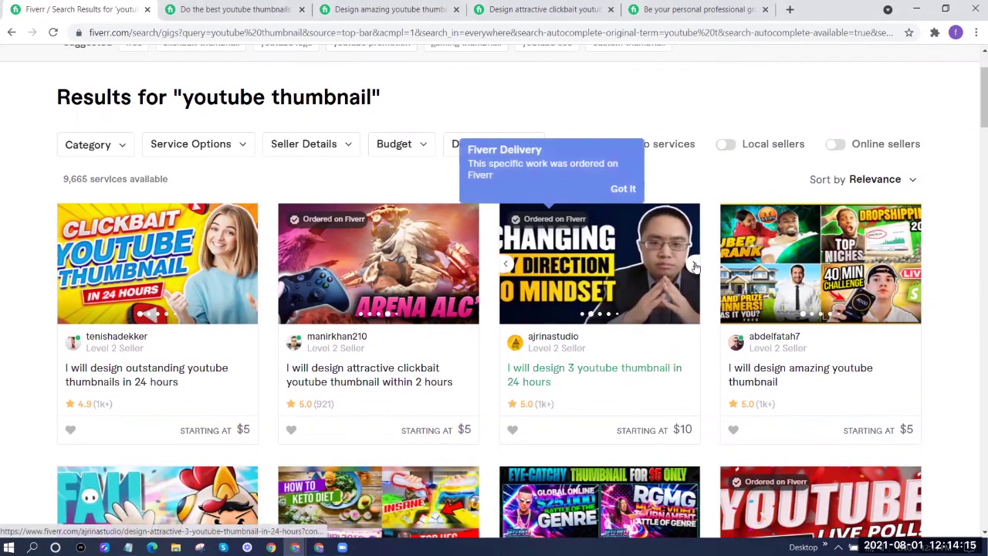
left_click(695, 266)
left_click(694, 267)
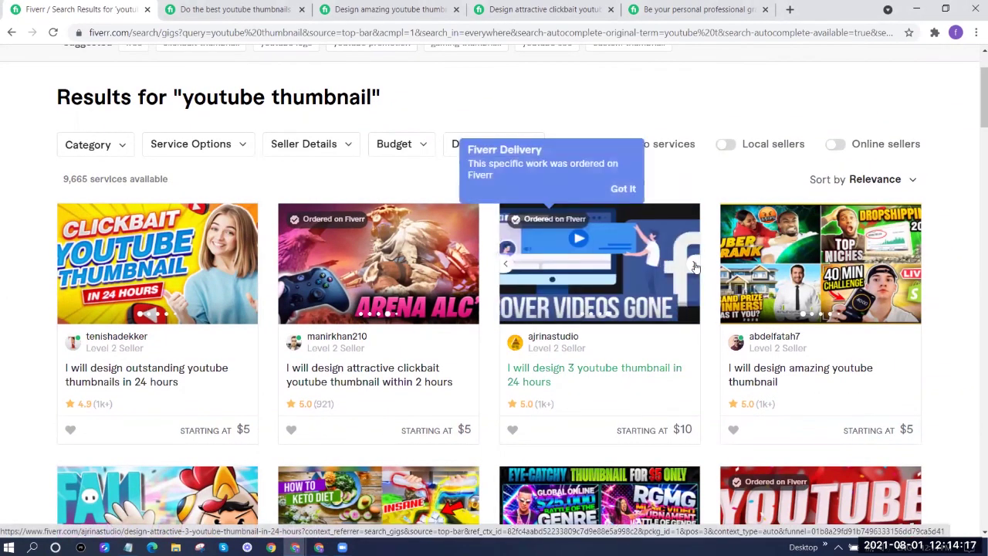
left_click(474, 267)
left_click(474, 266)
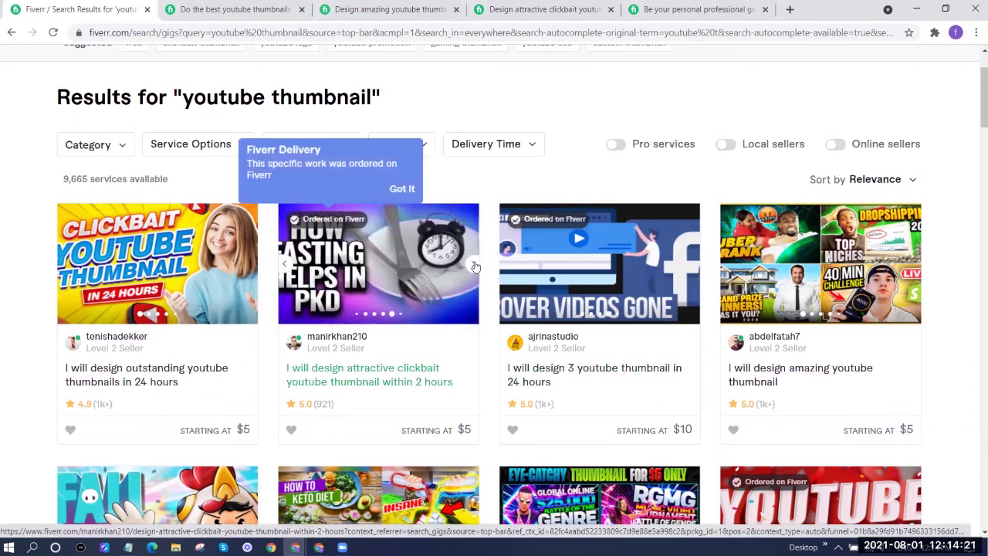
left_click(402, 189)
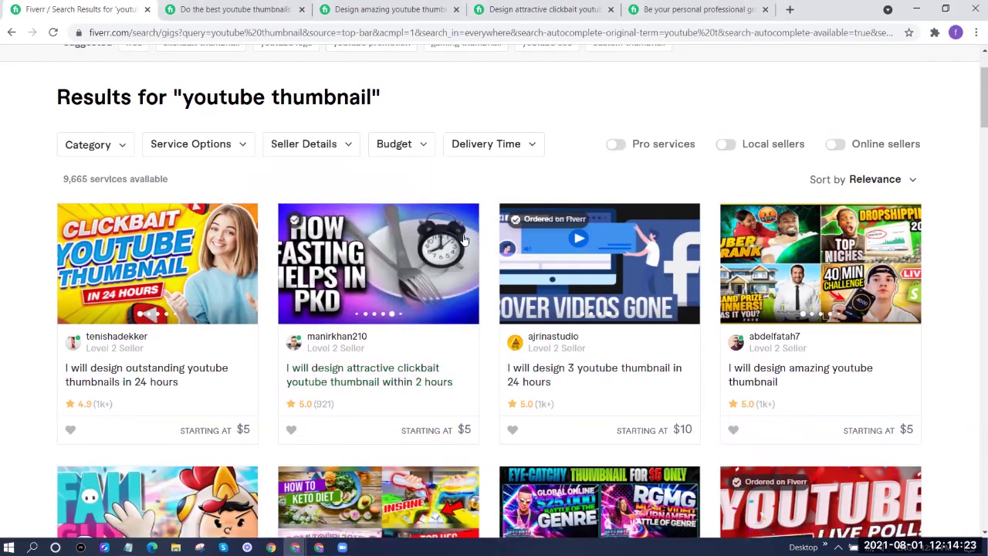
left_click(473, 266)
left_click(474, 266)
left_click(474, 266)
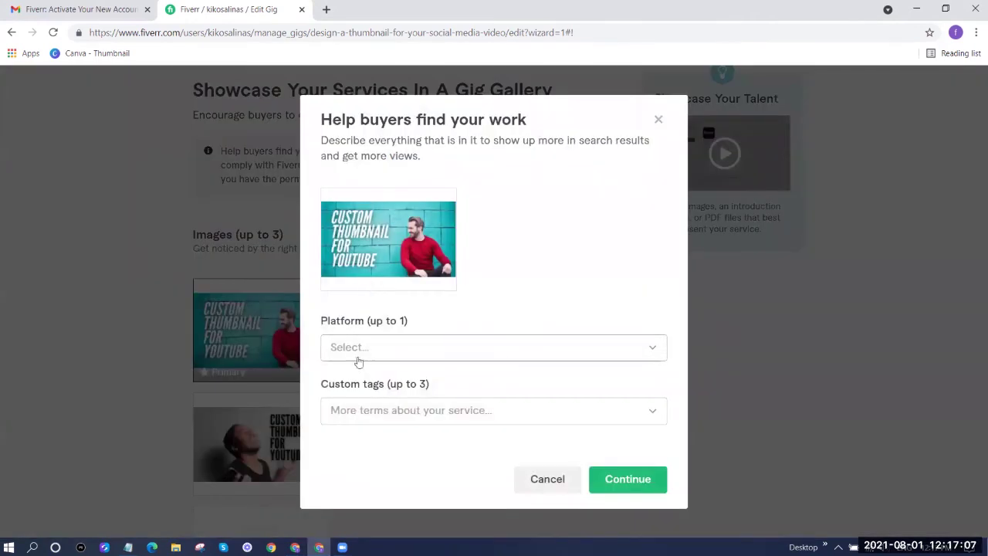
Tag the first gallery image with the YouTube platform and custom tag 'Youtube Thumbnail'
left_click(452, 356)
left_click(352, 439)
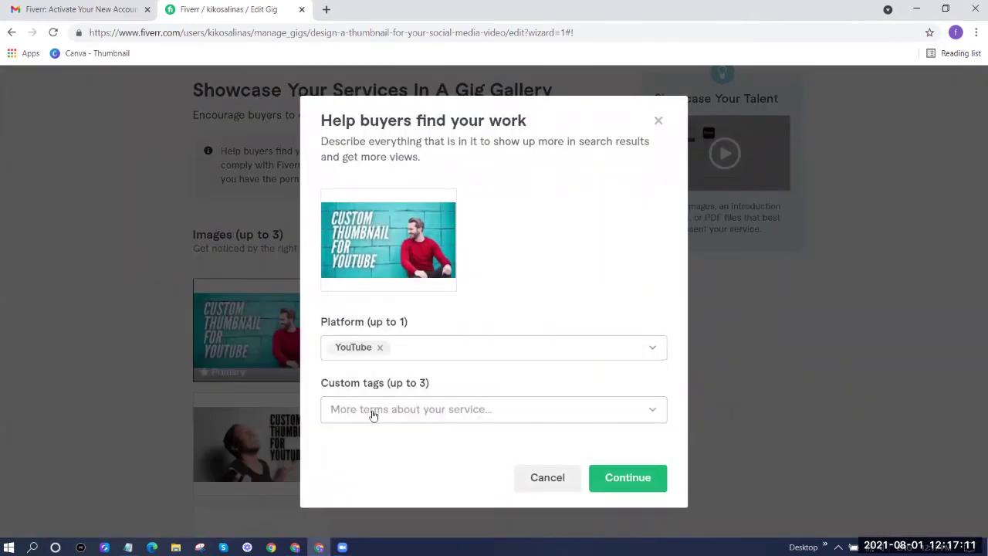
left_click(371, 414)
type("youtube thh")
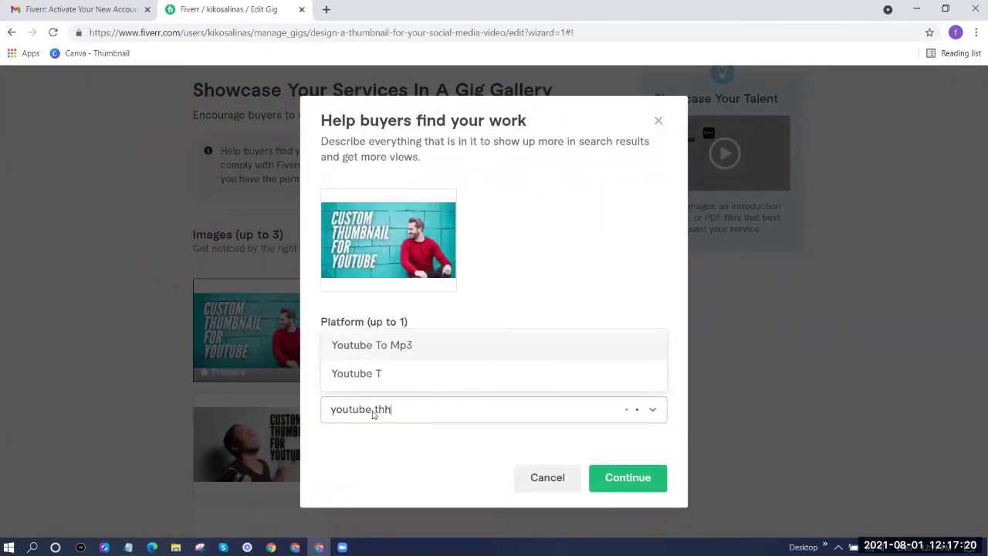
key("BackSpace")
type("umbnail")
key("Return")
left_click(633, 476)
Tag the second gallery image with the YouTube platform and custom tag 'Youtube Art'
left_click(405, 402)
left_click(397, 347)
left_click(353, 439)
left_click(372, 413)
type("youtube art")
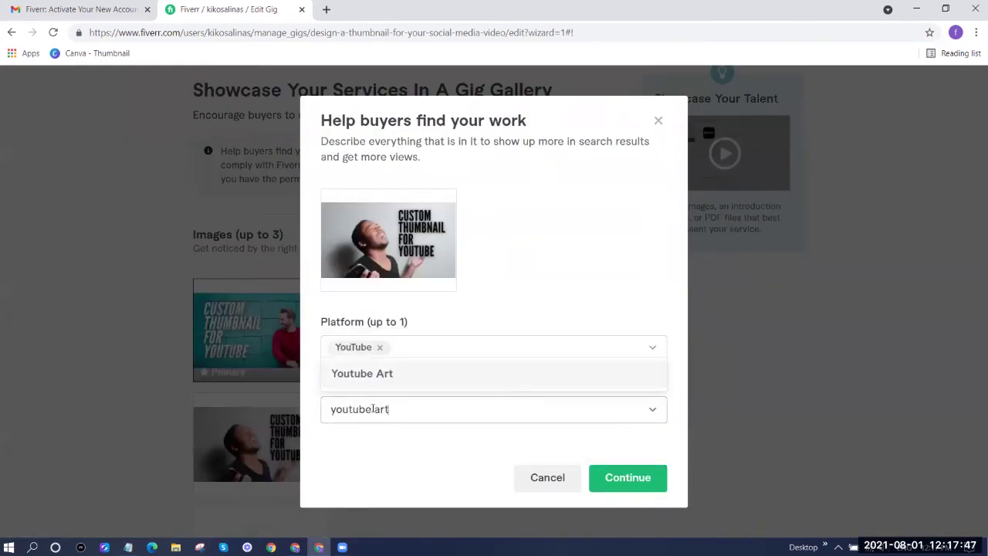
key("Return")
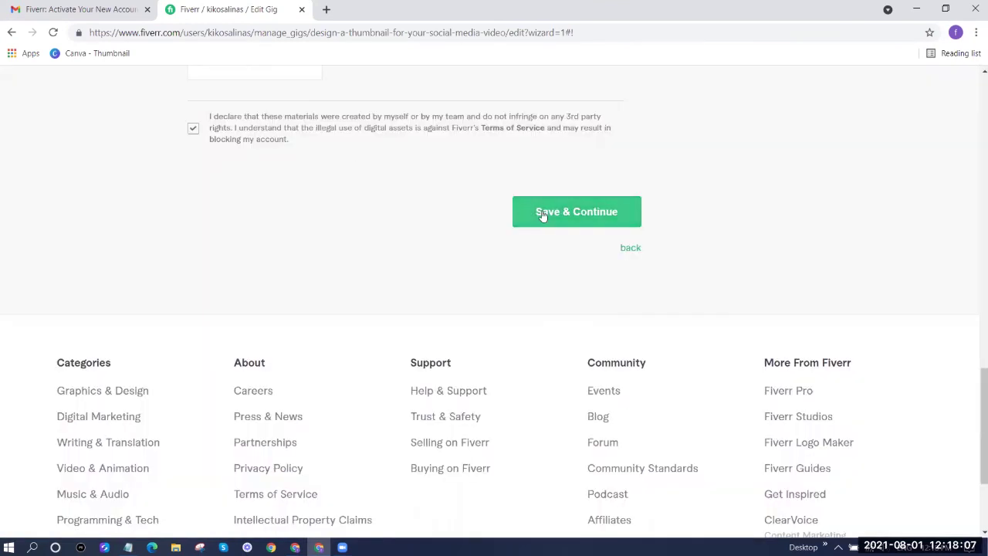
On the Publish step, answer No to 'Are you a U.S. person?', save, and close the confirmation
left_click(542, 215)
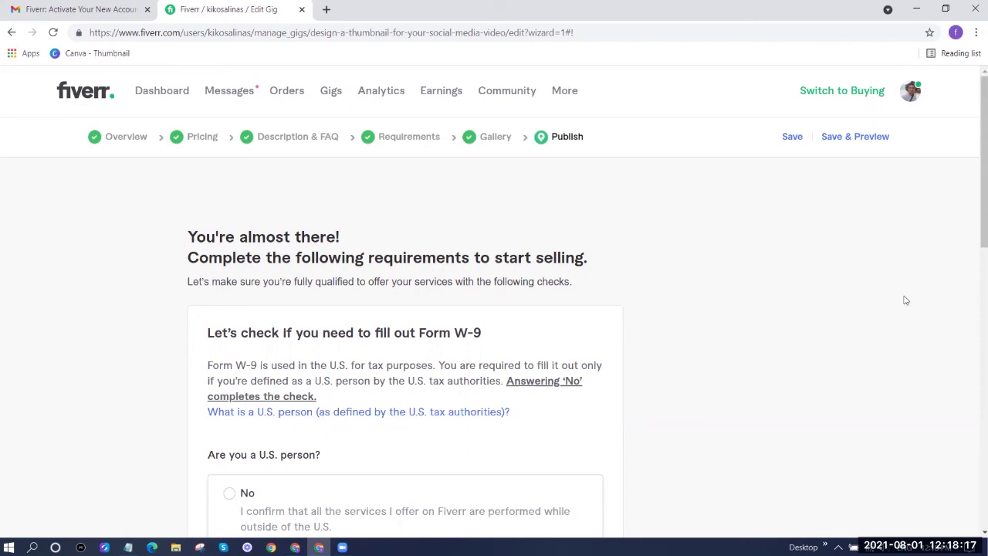
left_click_drag(976, 241, 976, 328)
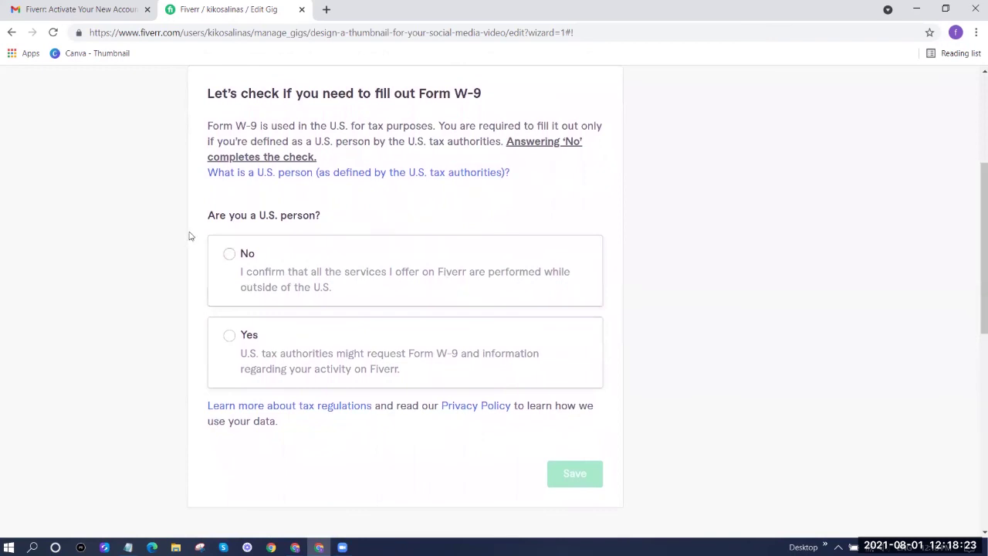
left_click(228, 259)
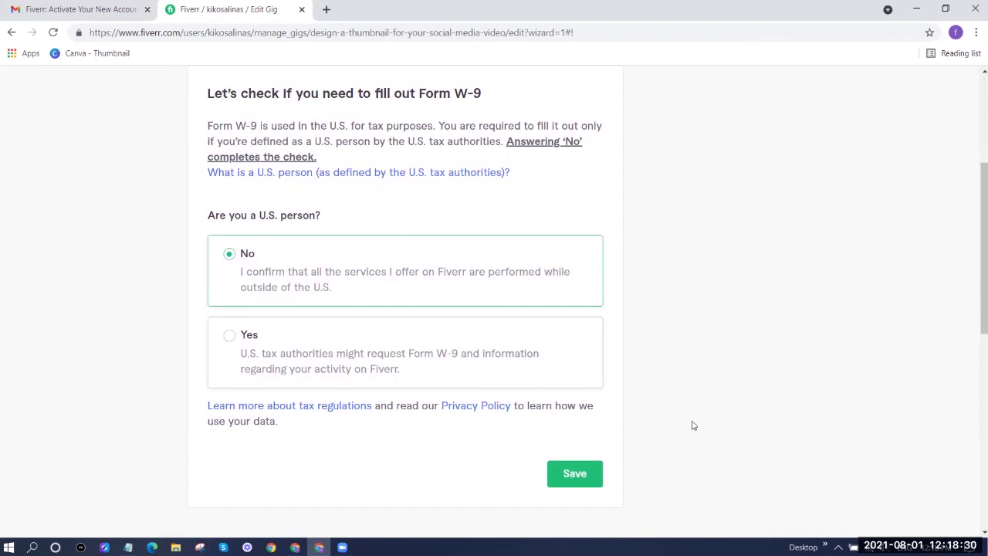
left_click_drag(976, 327, 977, 377)
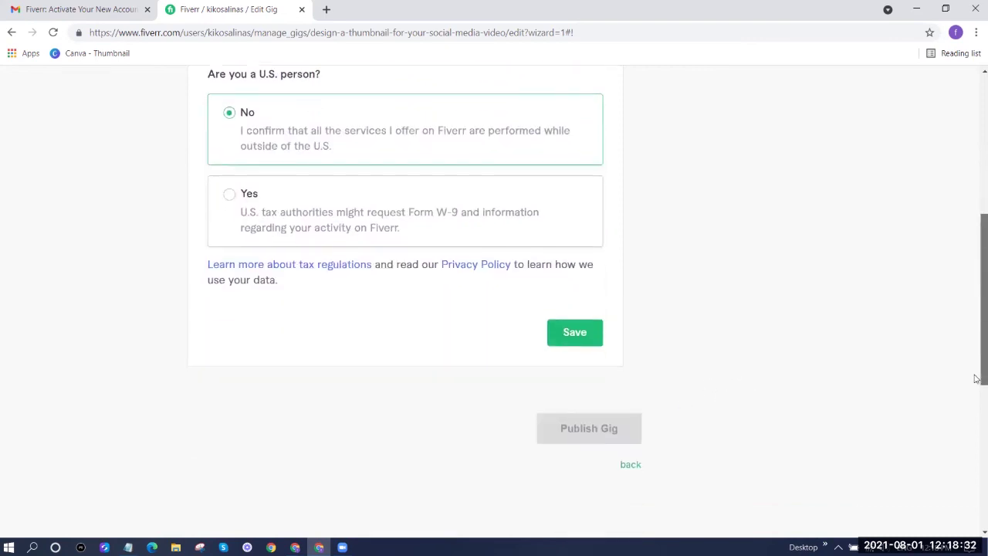
left_click(574, 338)
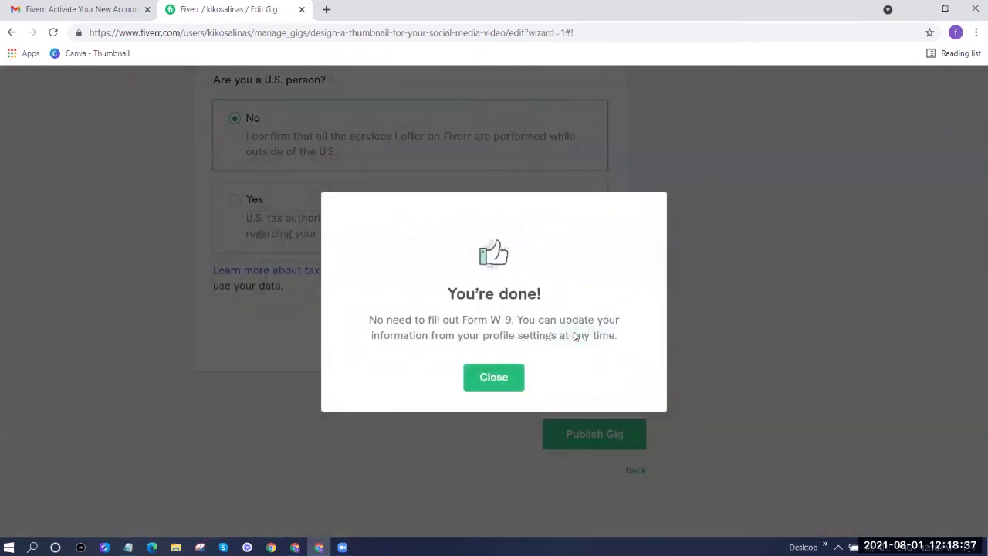
left_click(493, 378)
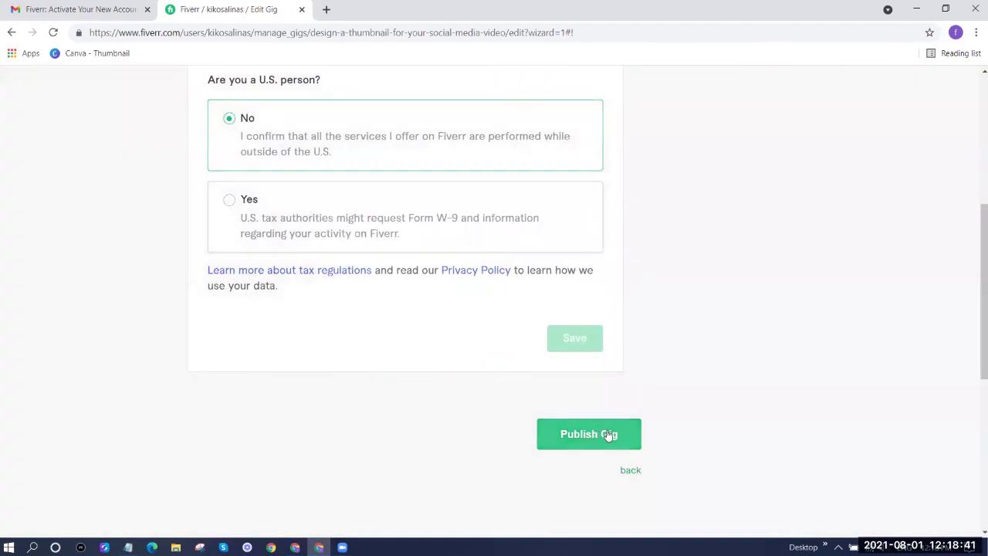